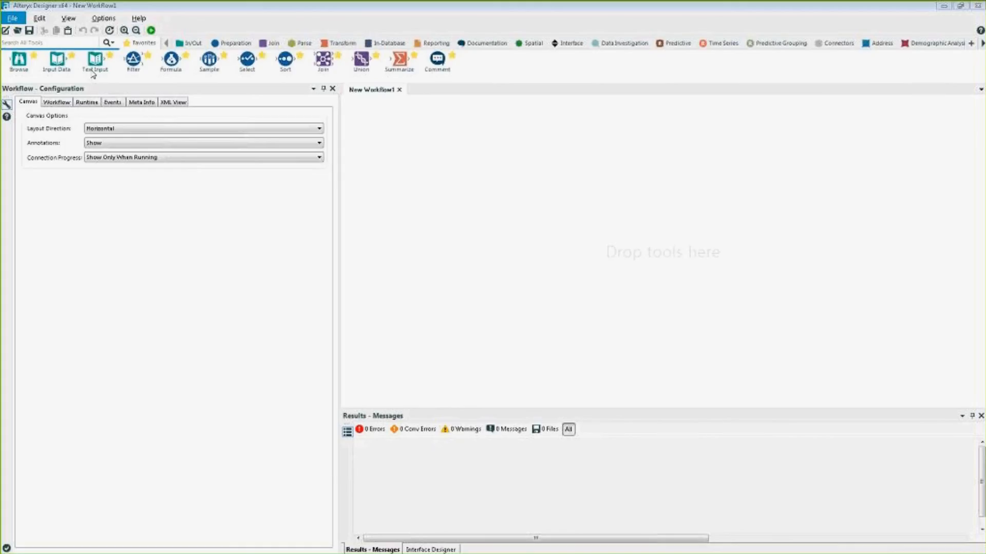
- Add an Input Data tool to the canvas and connect it to Customers - Match.csv in Documents\Internal\Virtual Training\Data
click(55, 62)
drag(56, 61, 411, 170)
click(325, 113)
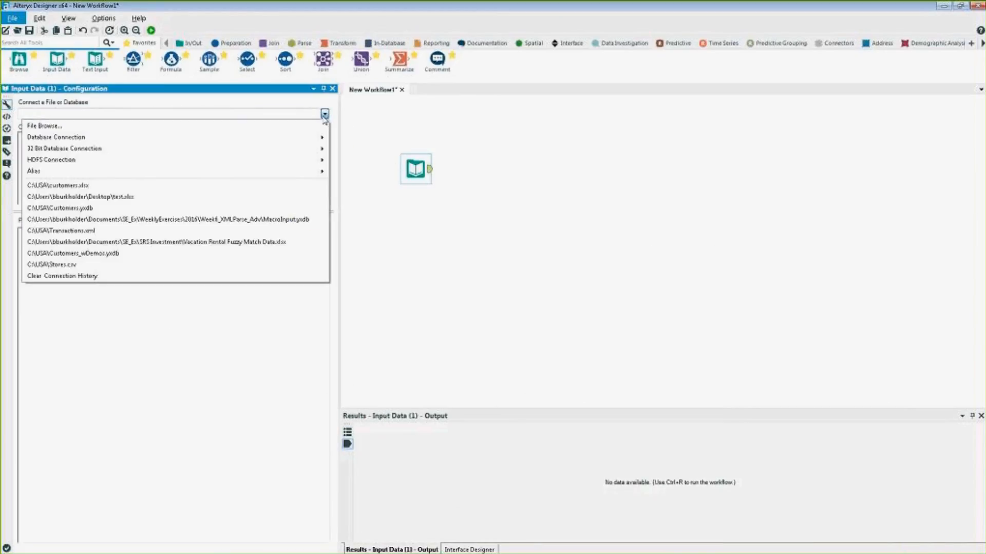
click(315, 126)
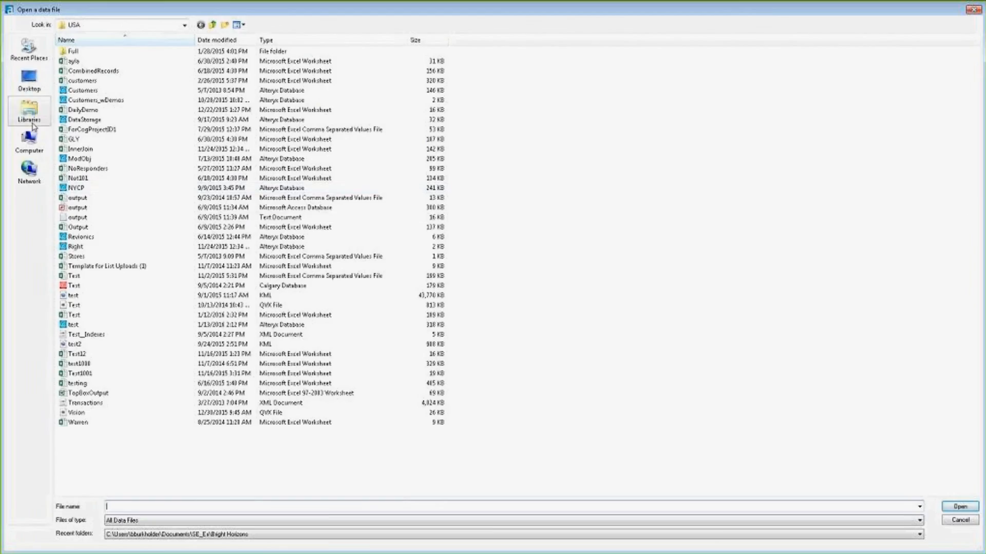
click(34, 118)
double_click(82, 67)
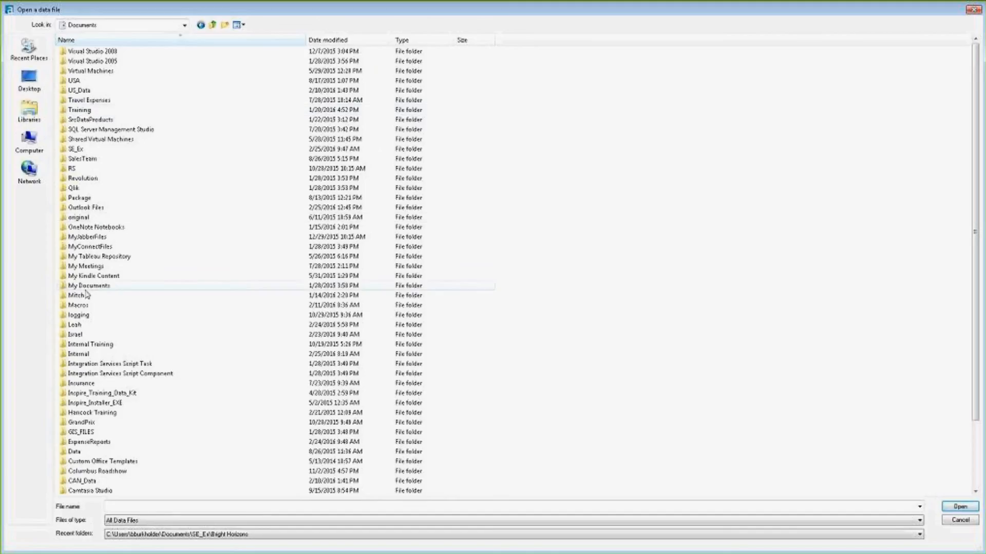
double_click(82, 354)
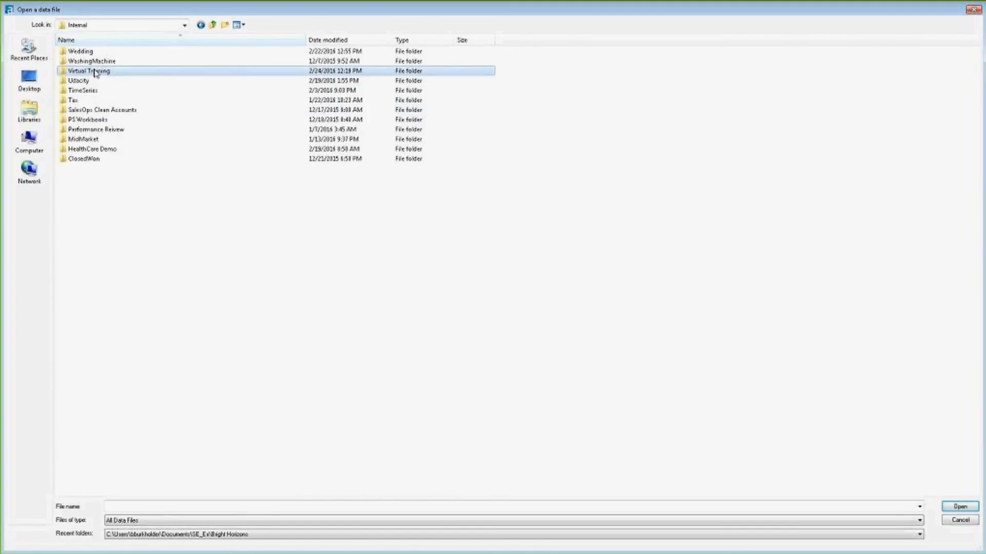
double_click(95, 72)
double_click(94, 53)
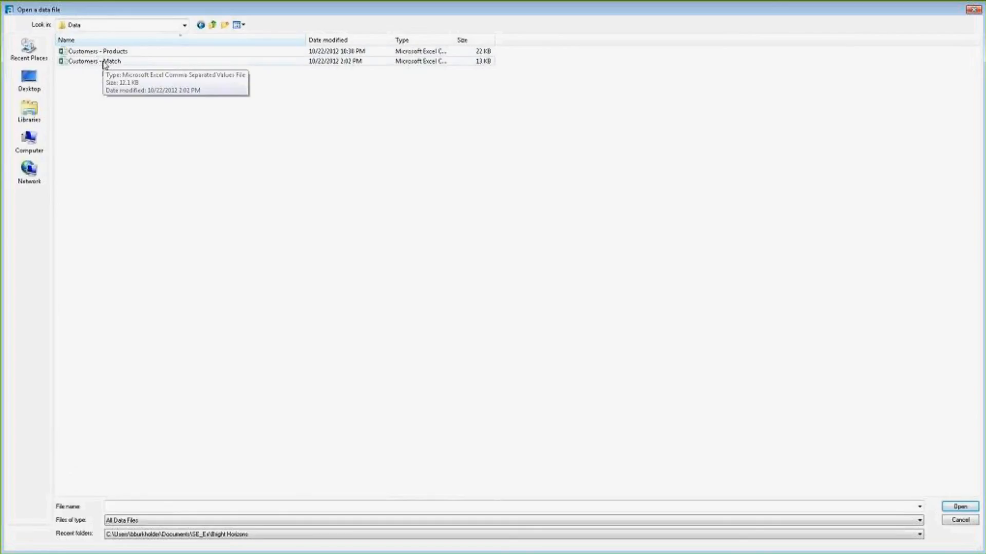
double_click(104, 61)
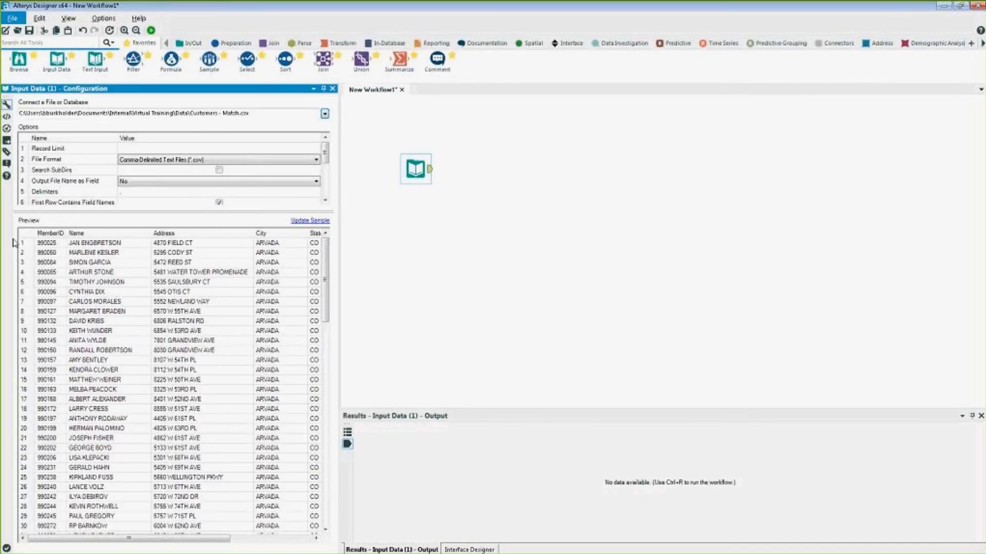
- Examine the customer records in the input preview, including the state and ZIP columns
click(44, 245)
drag(45, 257, 50, 439)
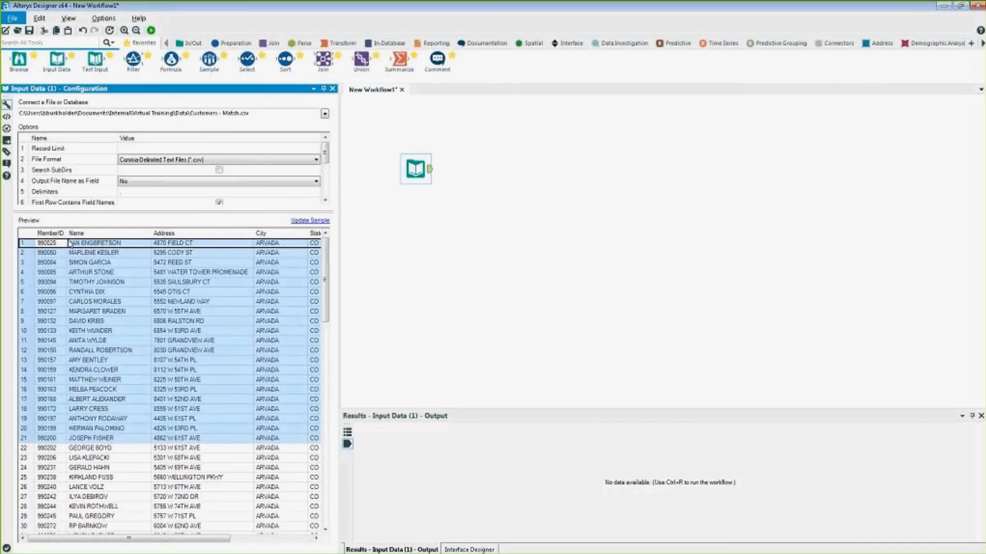
click(94, 244)
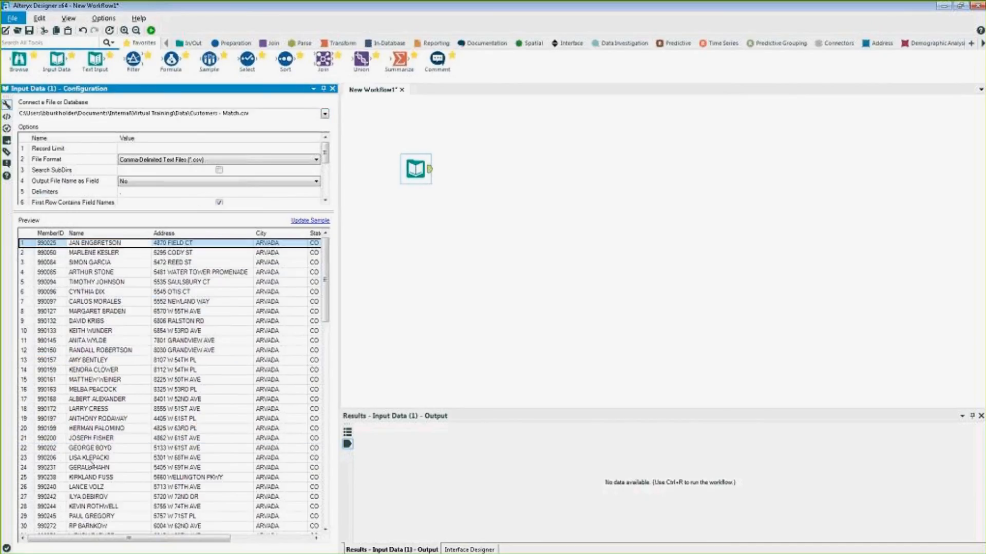
drag(117, 538, 182, 539)
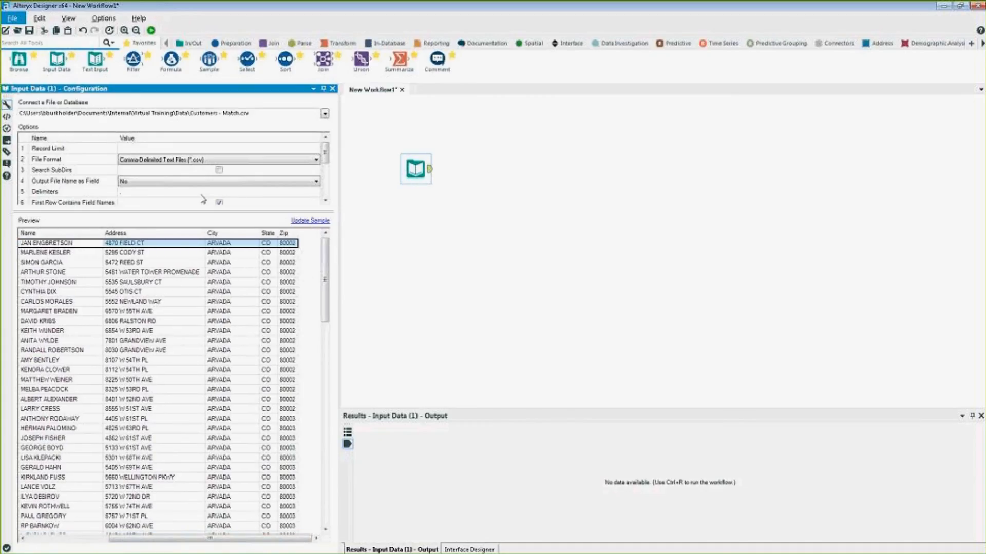
drag(198, 539, 121, 539)
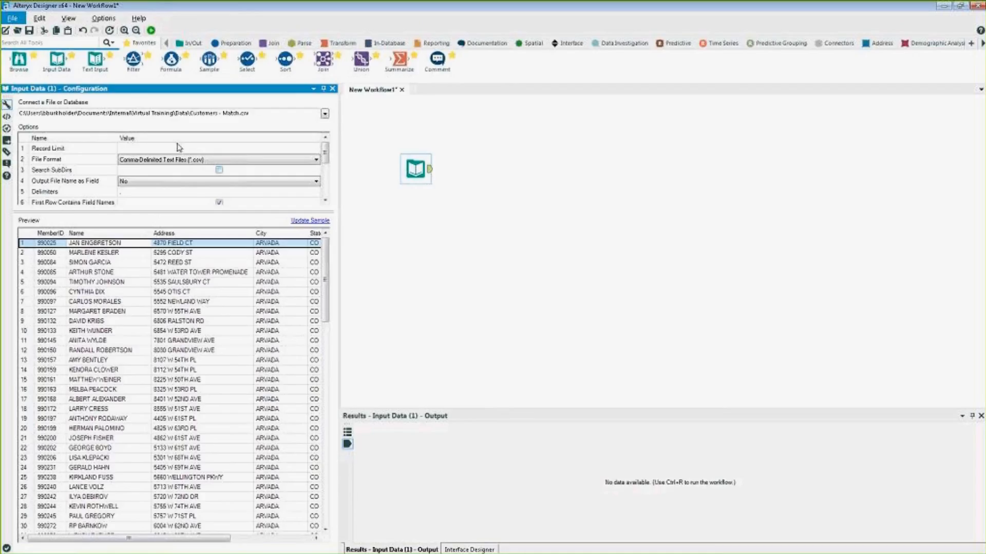
- Connect a ConsumerView Matching tool after the customer input and set multiple matches to Return 1st Candidate
click(270, 49)
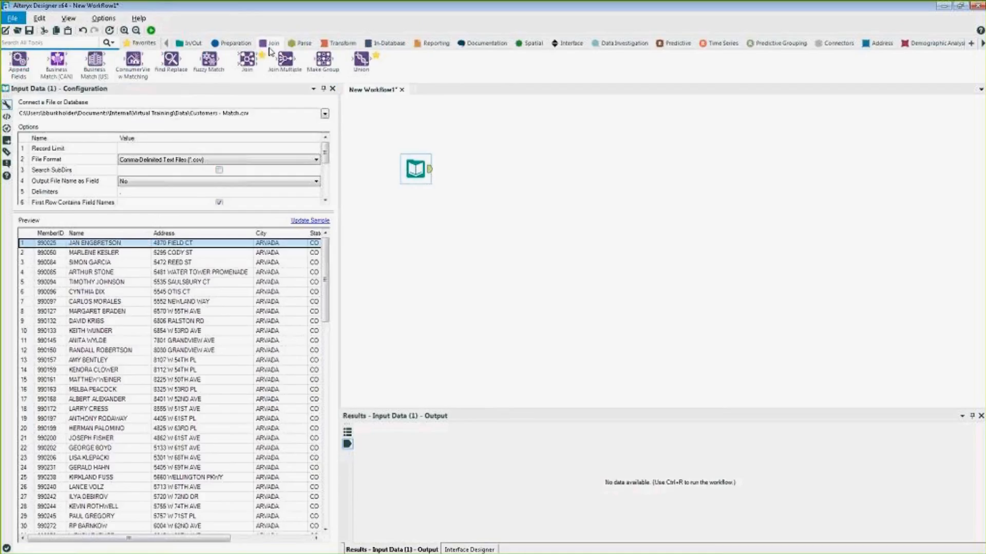
mouse_move(138, 60)
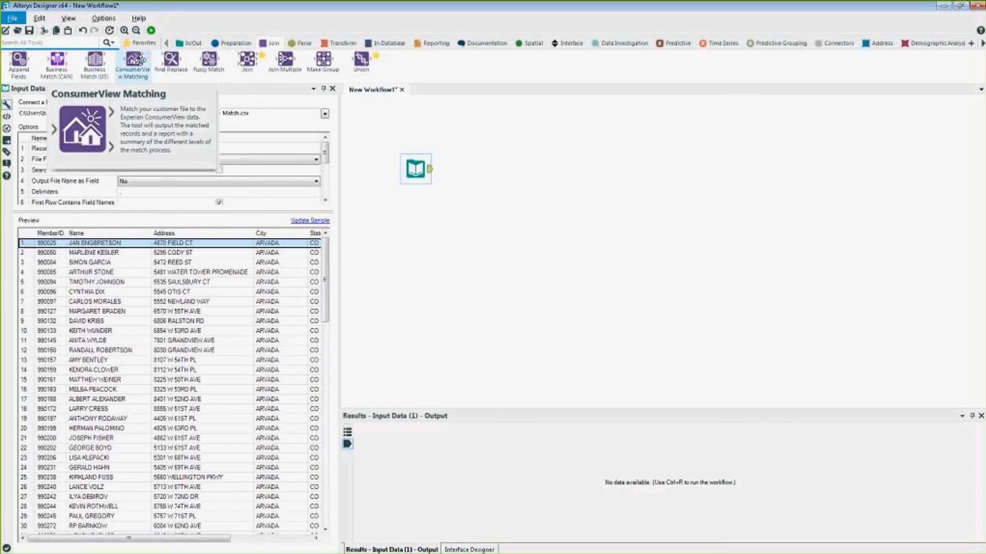
drag(138, 61, 498, 171)
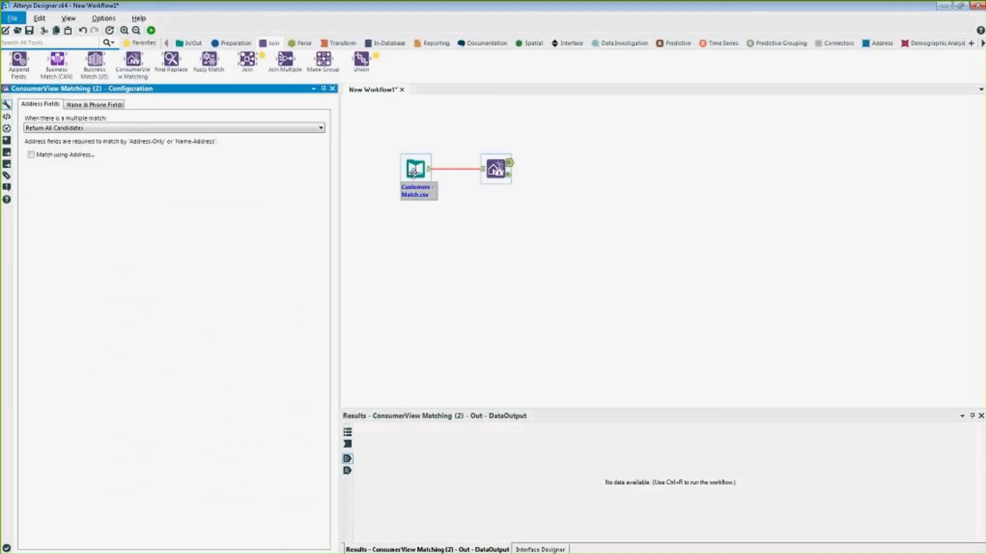
drag(495, 165, 513, 162)
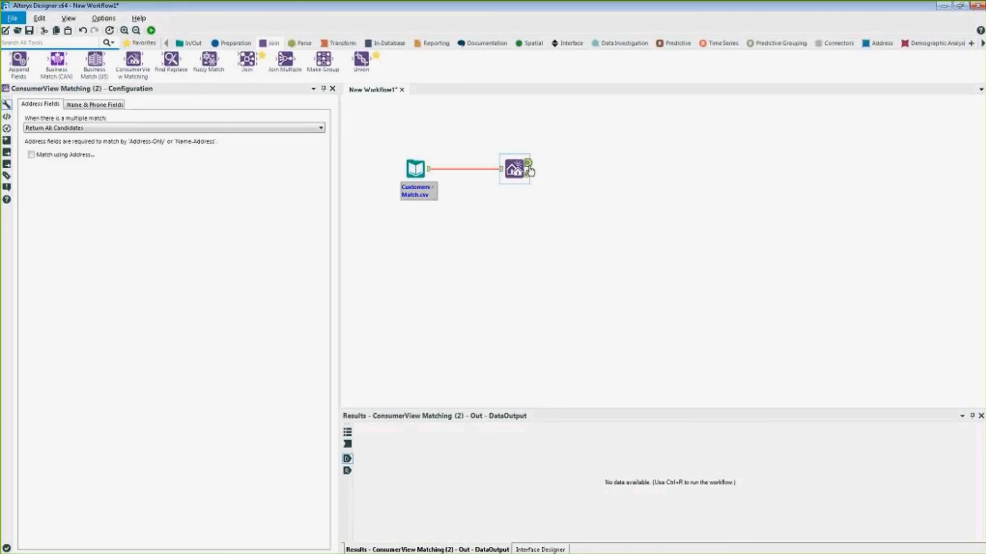
click(198, 129)
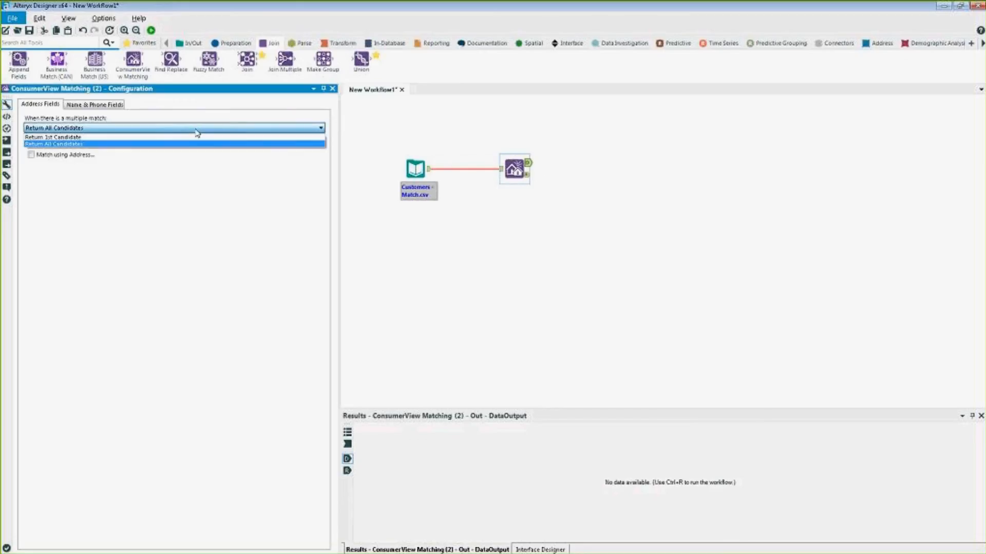
click(197, 137)
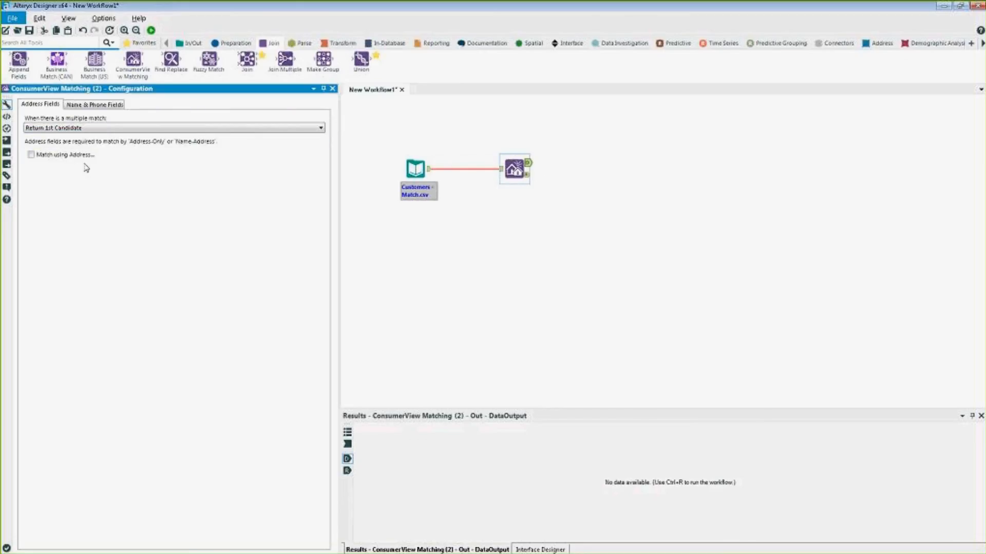
- Enable address matching through CASS and map Address, City, State and Zip to their fields, leaving the second address field at [None]
click(75, 155)
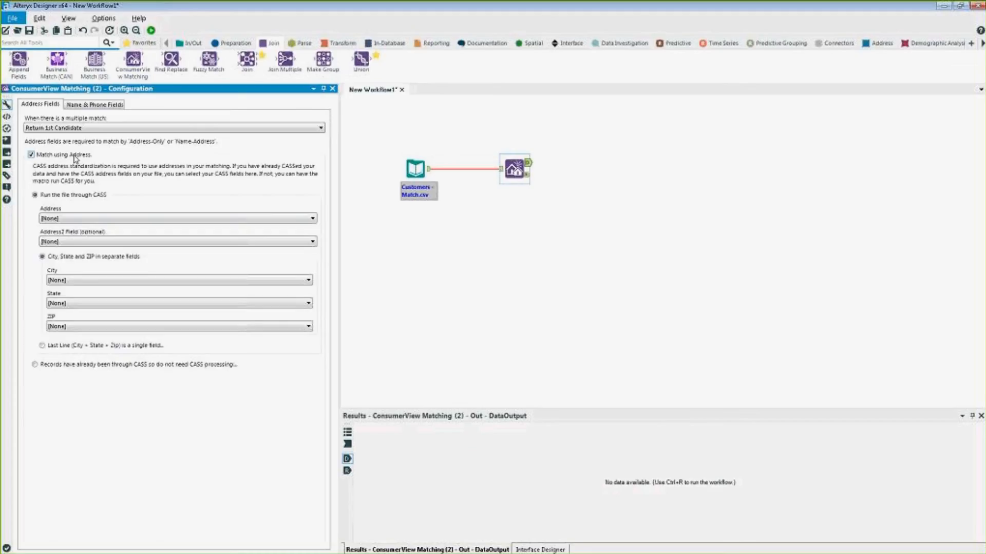
click(107, 222)
click(103, 248)
click(91, 243)
click(91, 250)
click(98, 280)
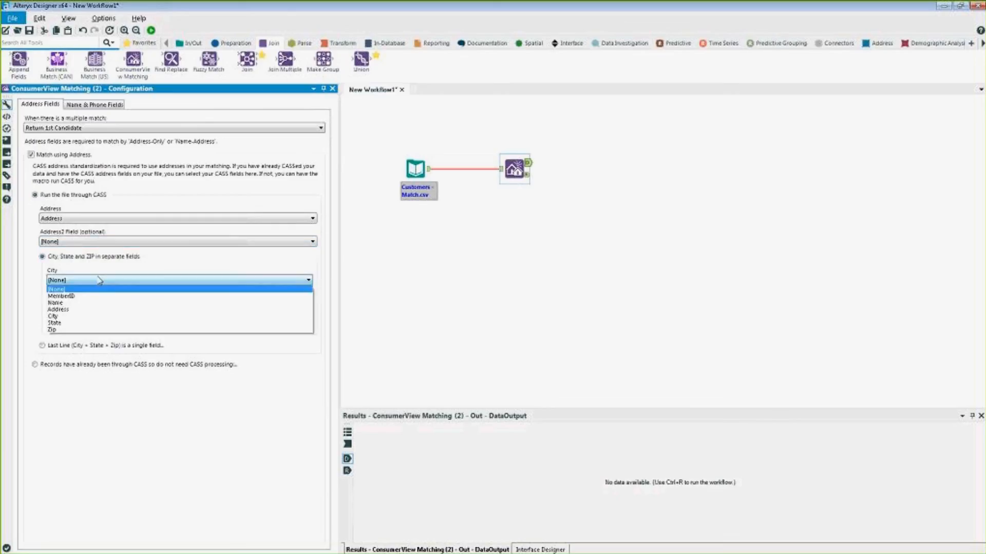
click(87, 316)
click(103, 304)
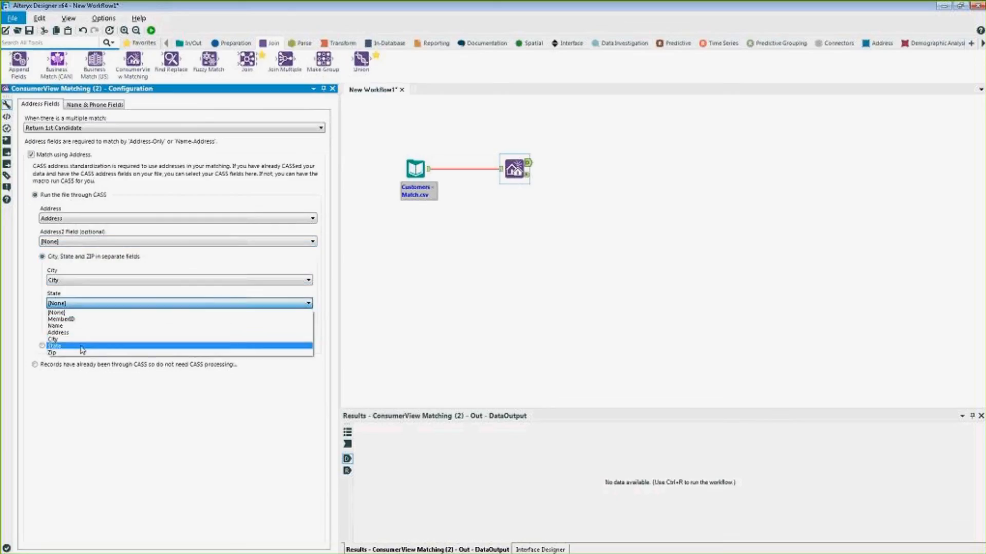
click(82, 346)
click(88, 327)
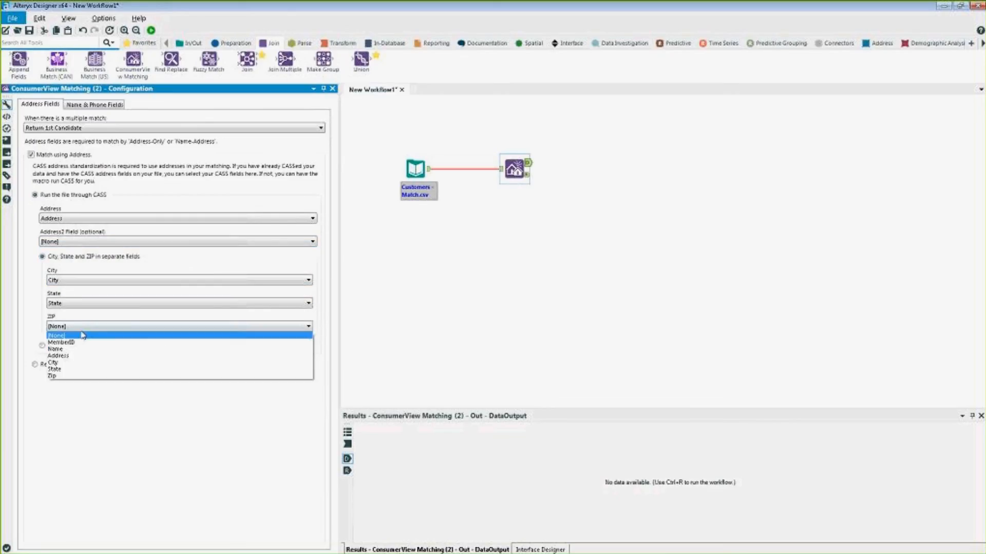
click(90, 376)
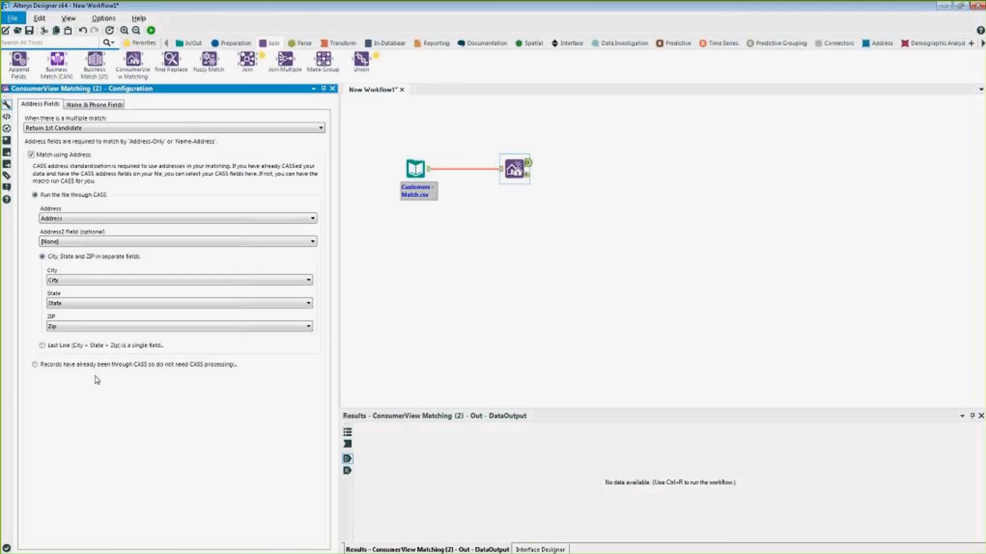
- Enable matching by name and check the field choices for First Name, leaving it at [None]
click(95, 104)
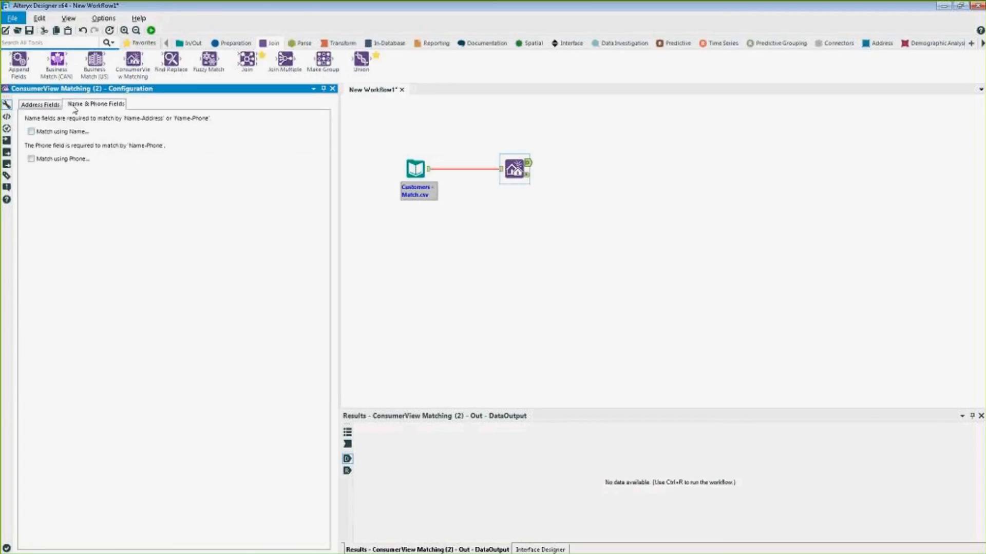
click(54, 133)
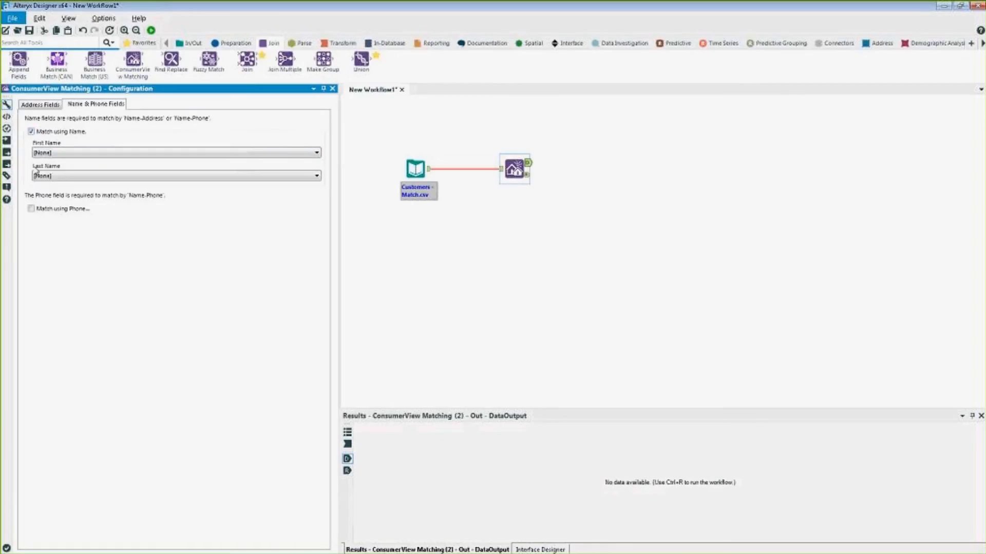
click(42, 153)
click(42, 162)
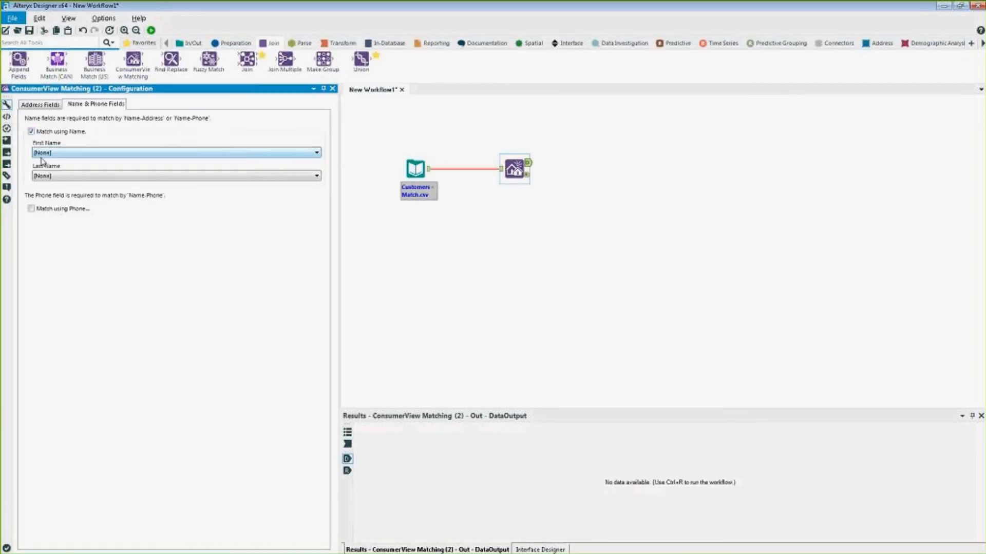
- Recheck the customer input's name column and delete the ConsumerView Matching tool from the canvas
click(430, 171)
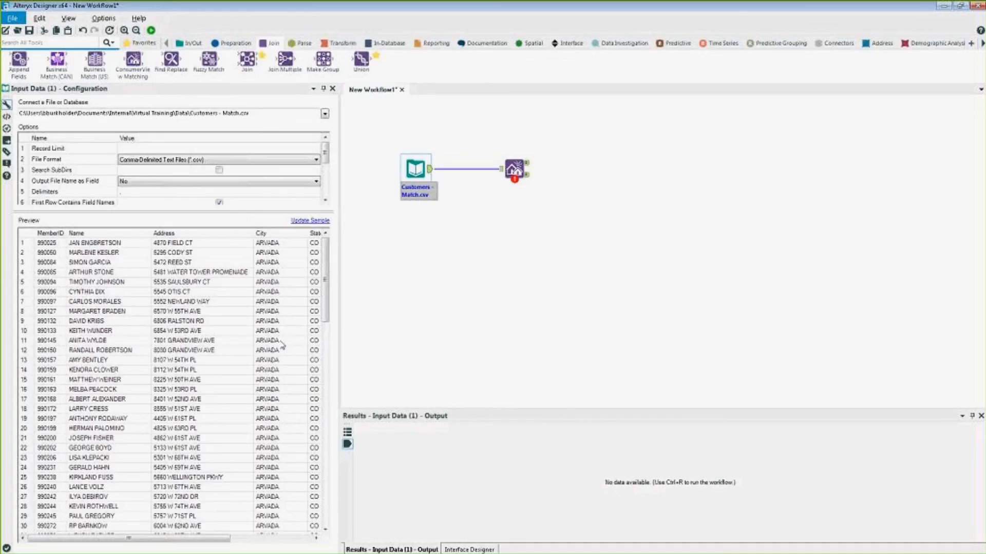
drag(506, 154, 548, 199)
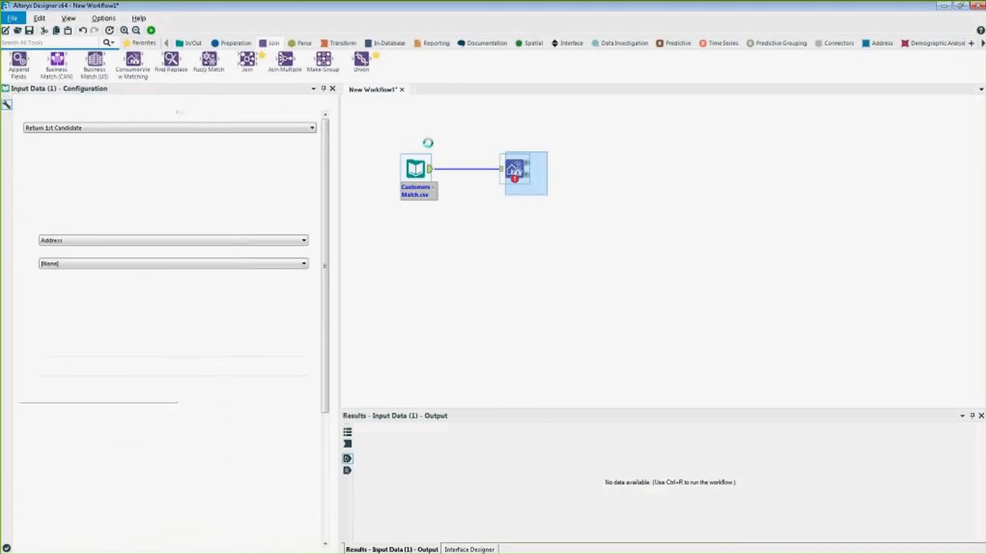
key(Delete)
- Connect a Text To Columns tool after the customer input and choose Name as the field to split
click(302, 43)
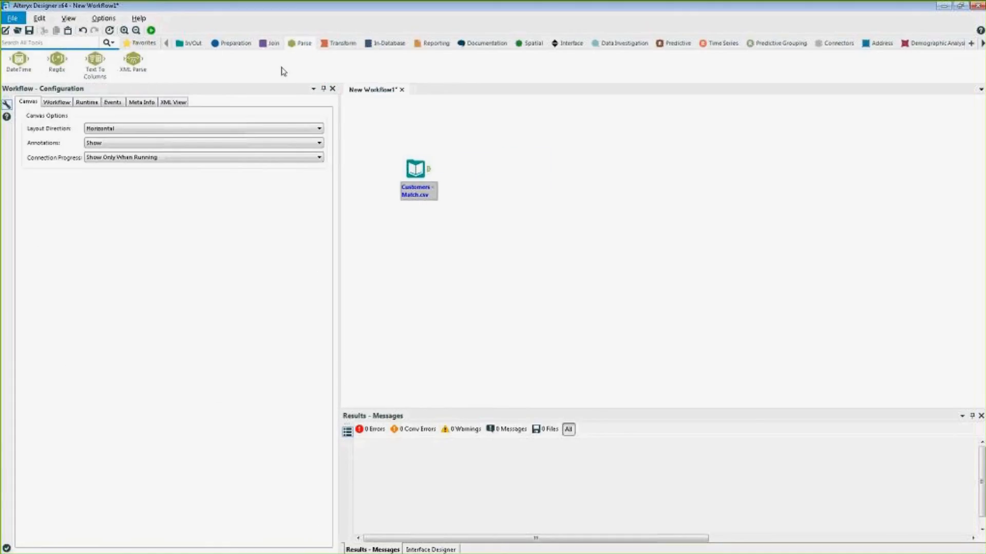
drag(98, 69, 484, 169)
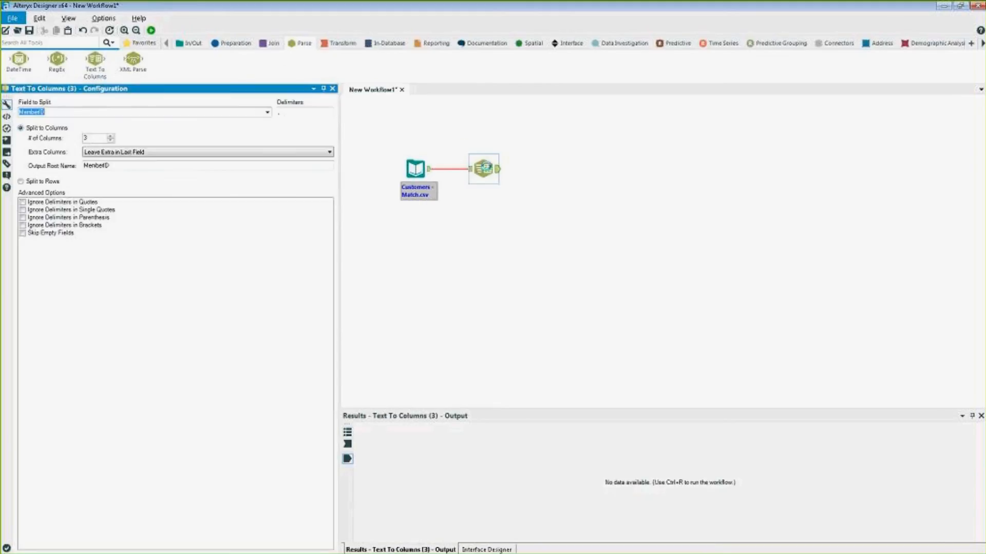
click(267, 113)
click(265, 128)
- Set the Text To Columns delimiter to \s and the number of columns to 2
click(348, 445)
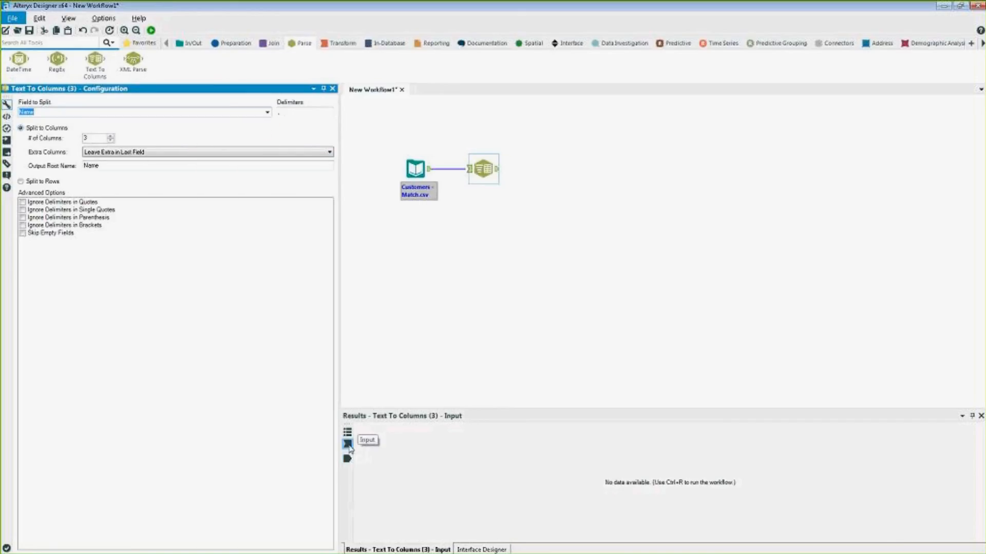
click(307, 113)
text(\)
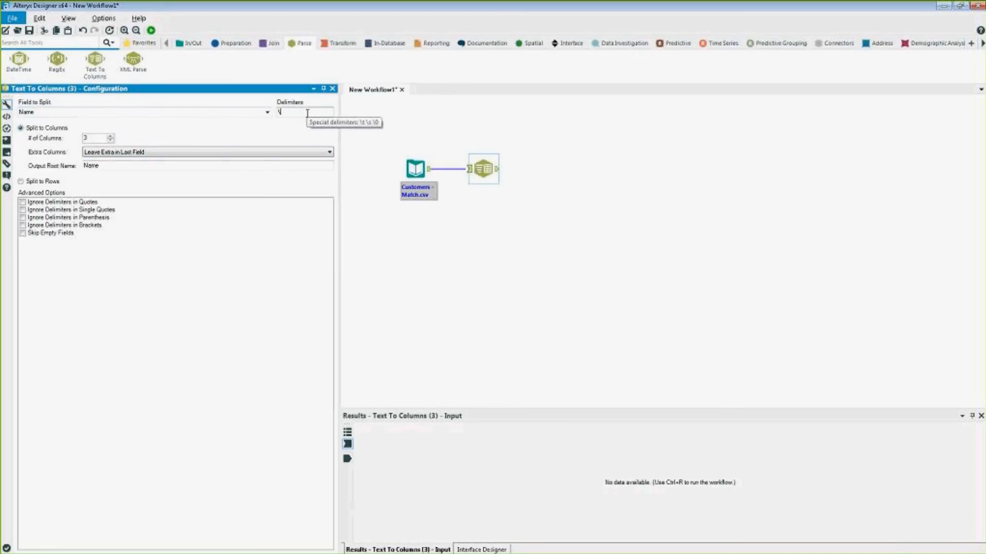
text(s)
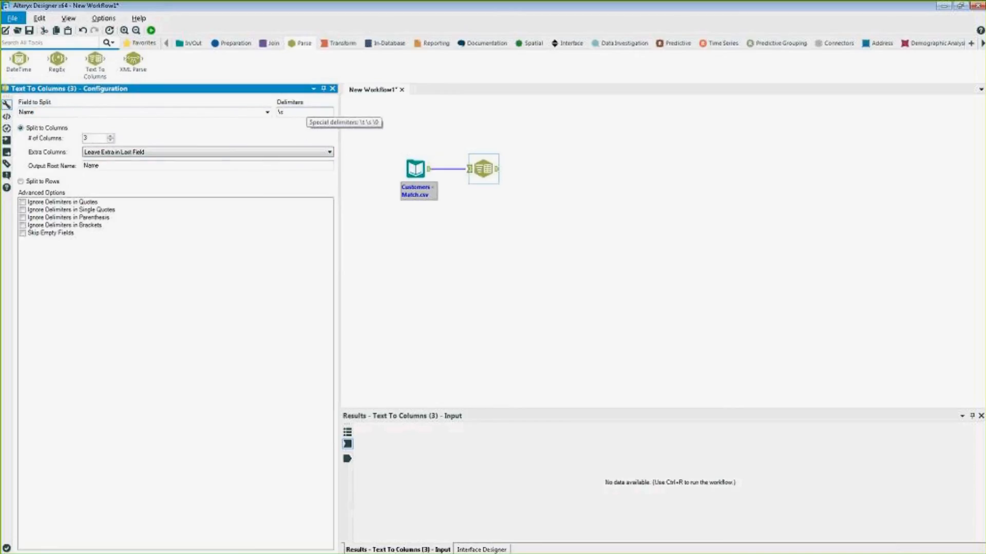
click(110, 140)
- Run the workflow and inspect the split name columns in the Text To Columns output
click(152, 31)
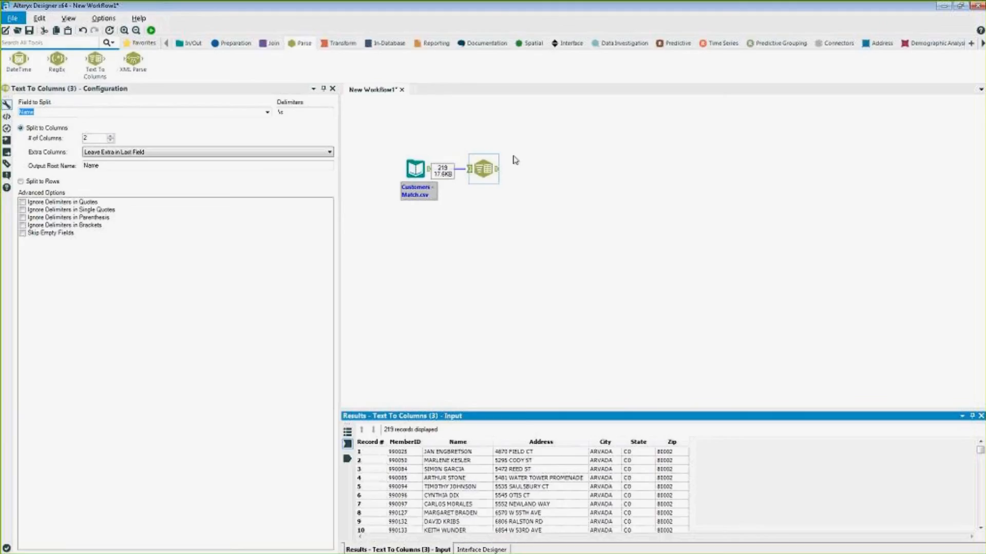
click(497, 169)
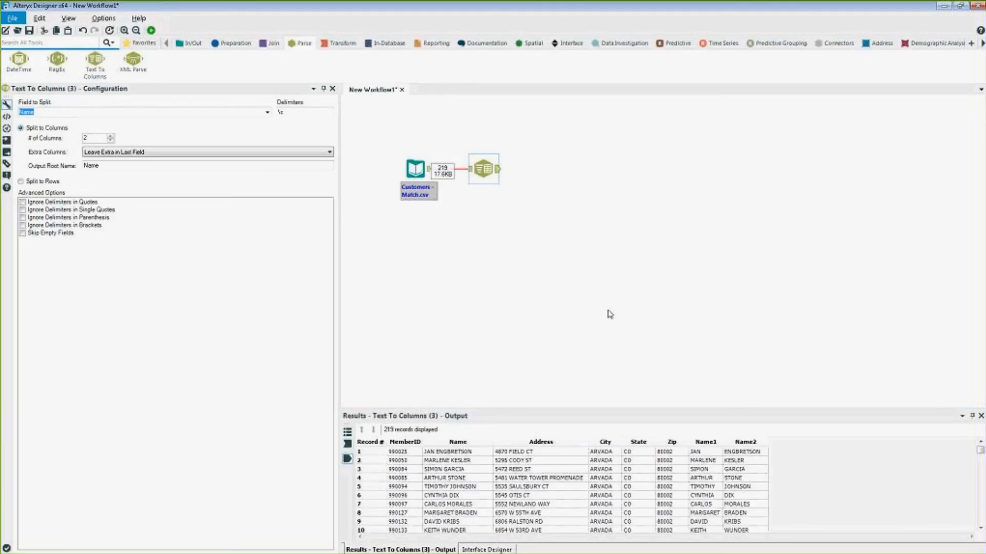
click(702, 461)
click(737, 456)
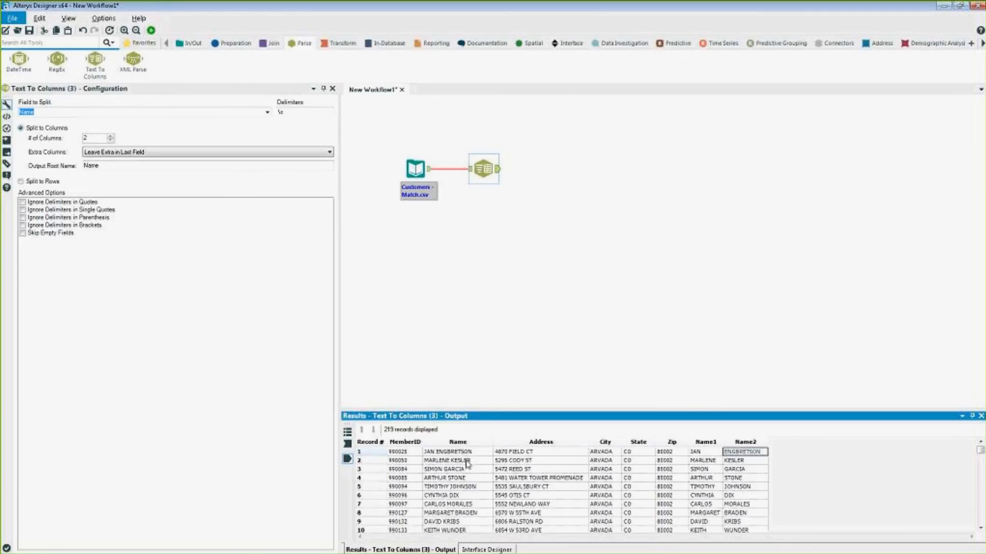
- Connect a Select tool after the Text To Columns tool and exclude the original Name field
click(244, 44)
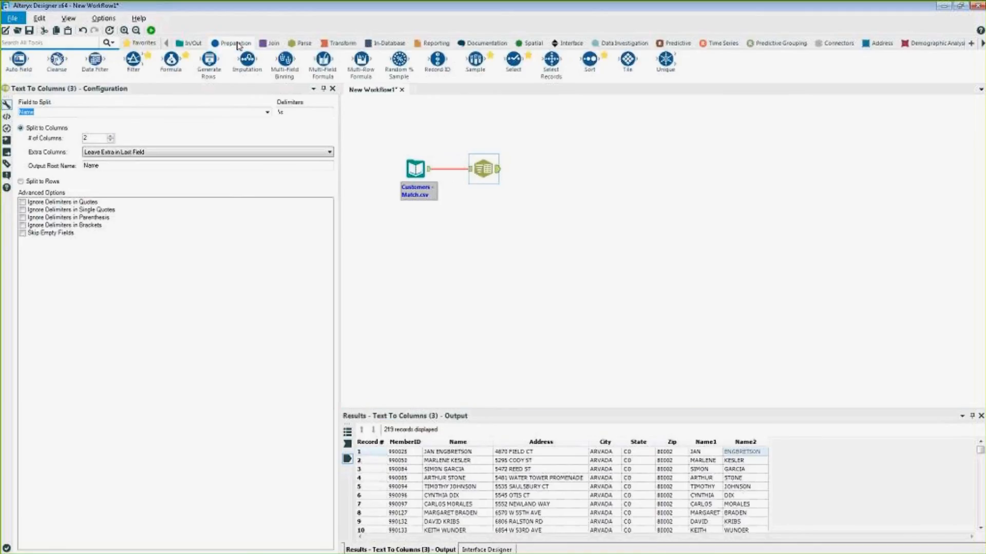
drag(519, 71, 539, 169)
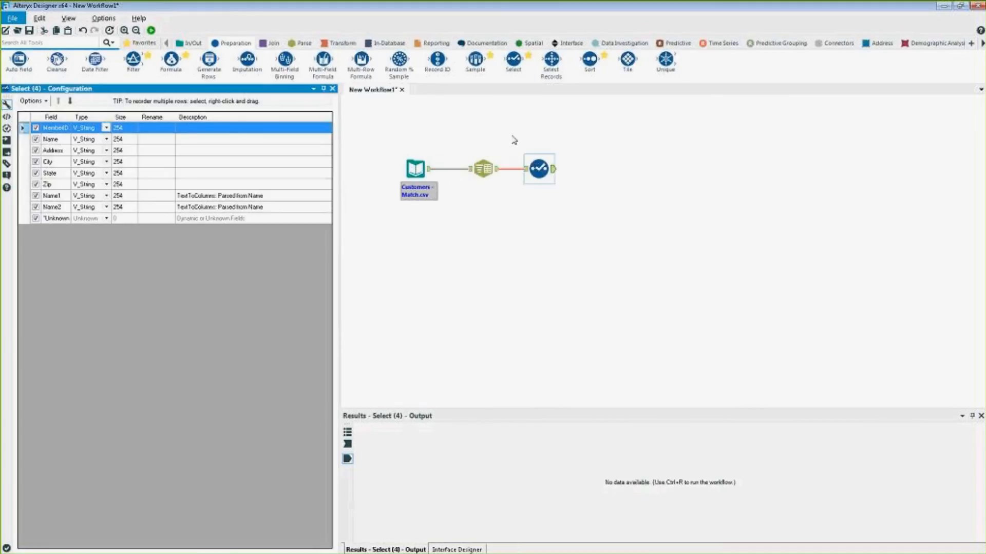
click(40, 142)
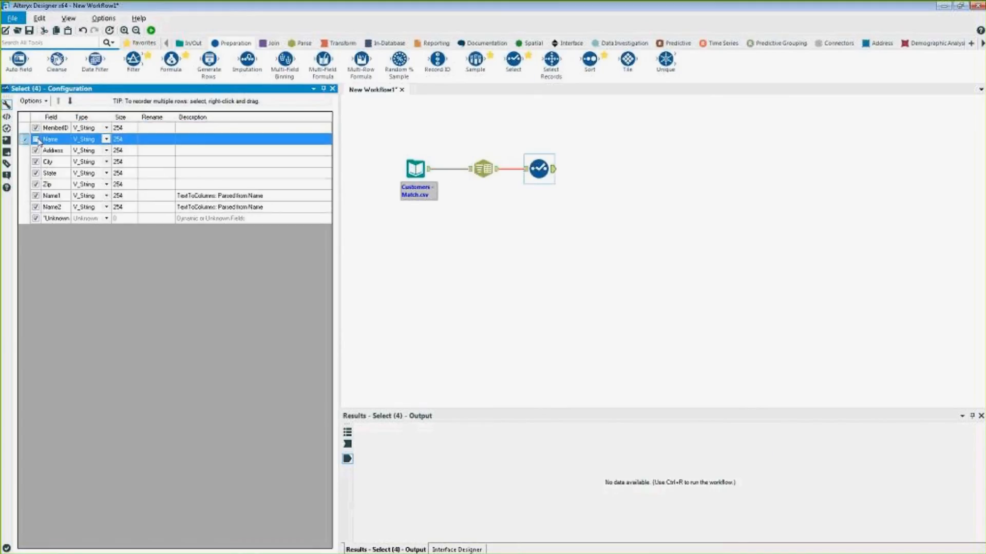
click(36, 140)
- Rename Name1 to First Name and Name2 to Last Name in the Select tool, and run the workflow
click(151, 196)
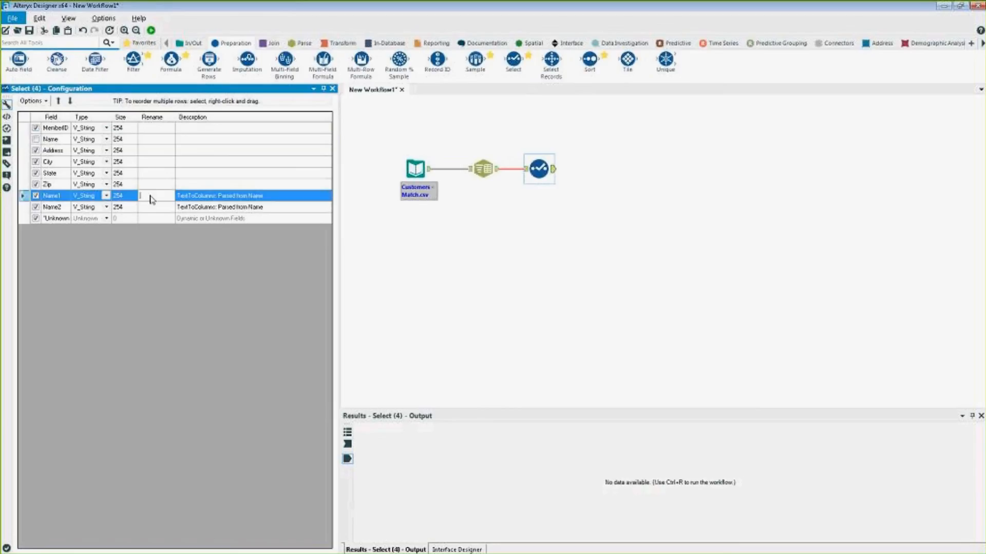
text(First Name)
key(Return)
text(Last Name)
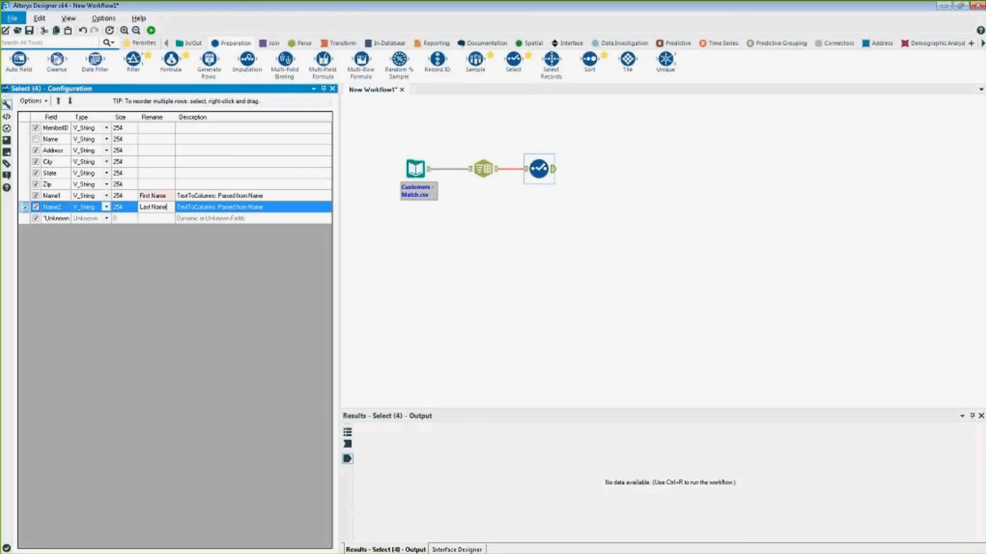
click(152, 31)
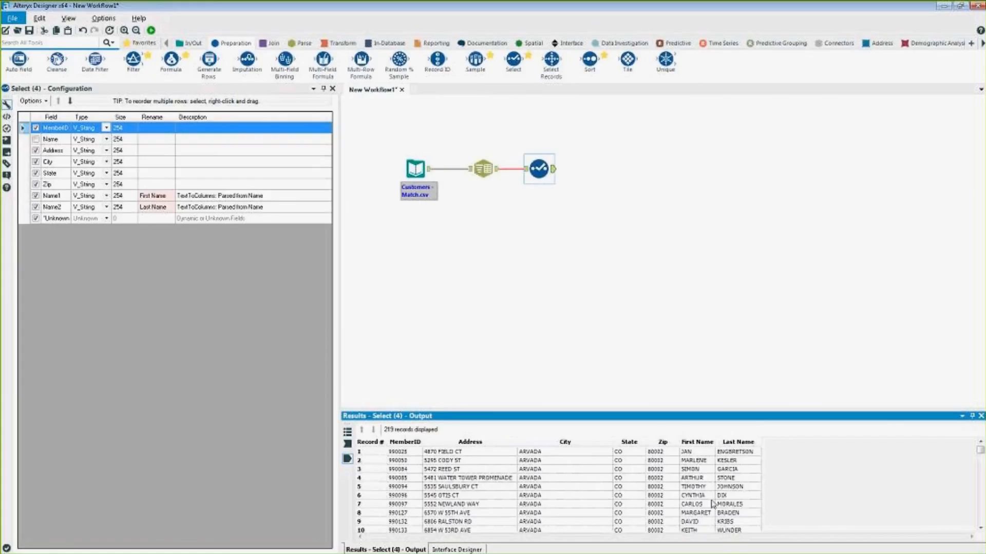
- Try a Calgary Join tool after the Select tool with Experian Household - Most Recent Vintage as its data file
click(270, 43)
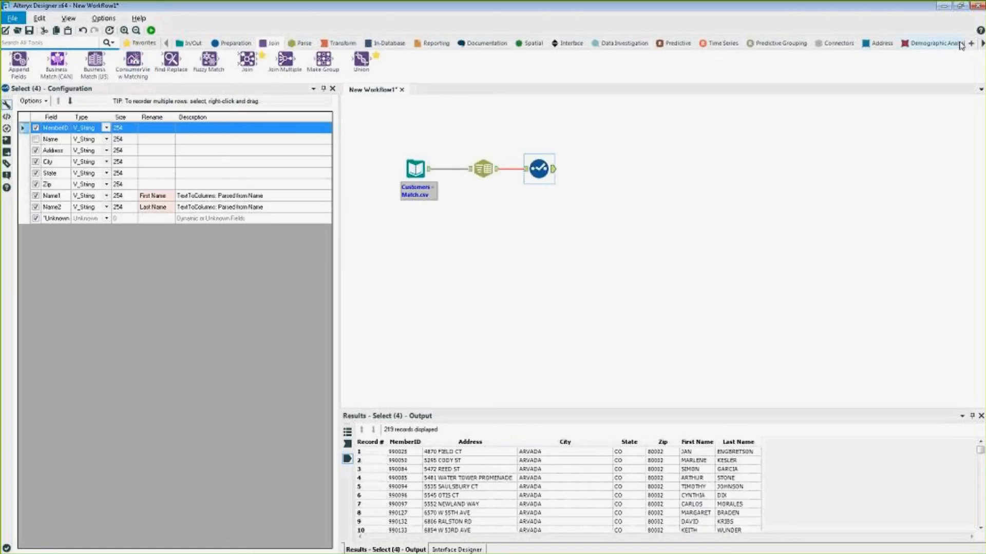
click(984, 45)
click(983, 45)
click(984, 45)
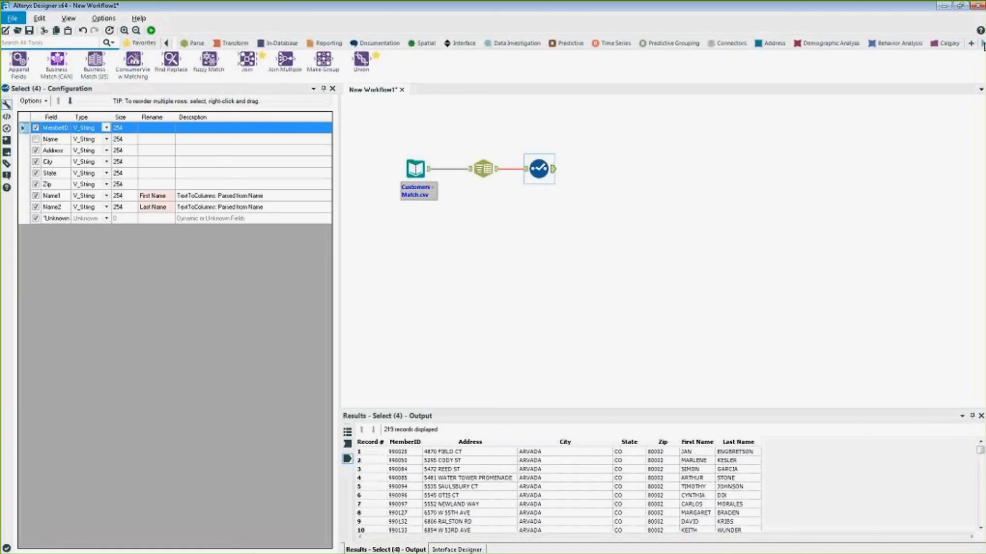
click(984, 46)
click(983, 45)
click(983, 45)
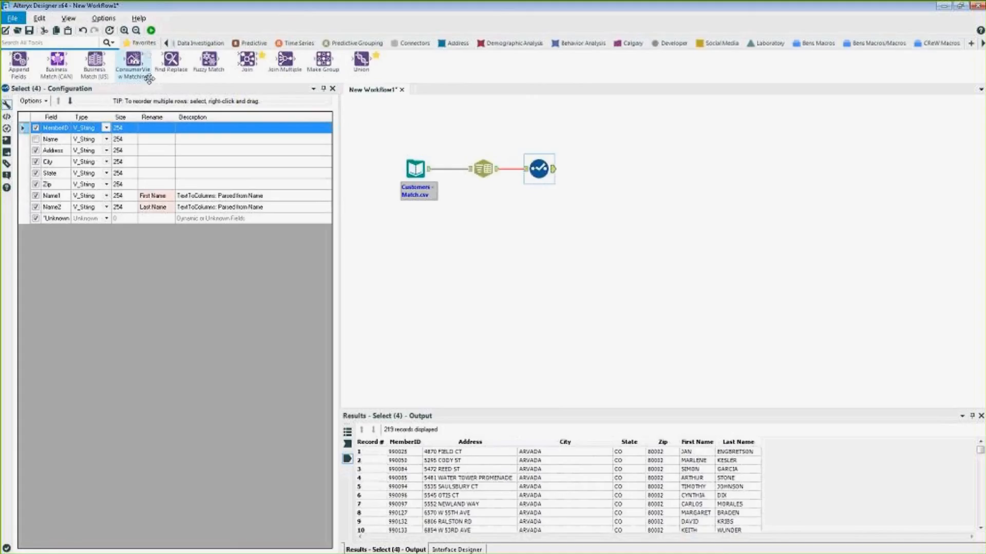
click(628, 44)
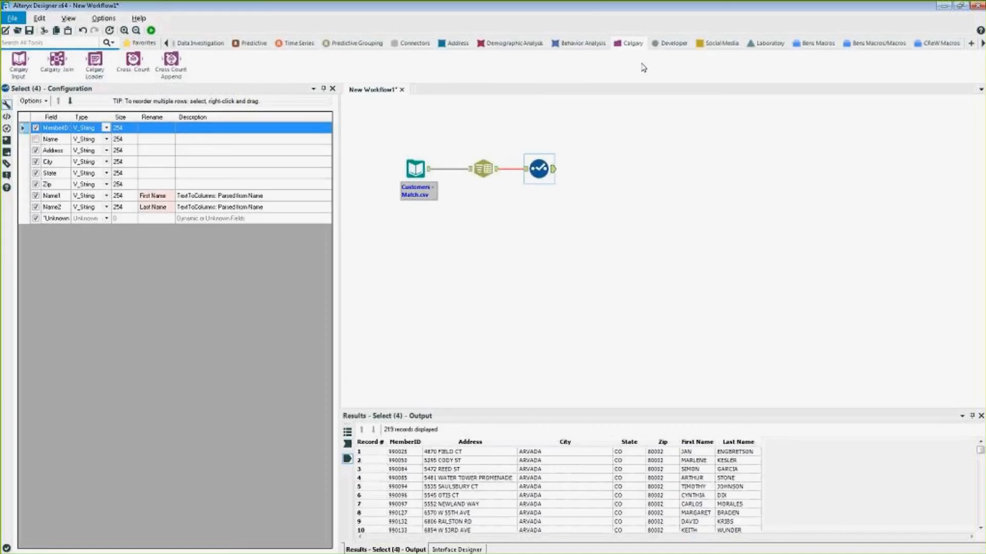
drag(57, 59, 606, 173)
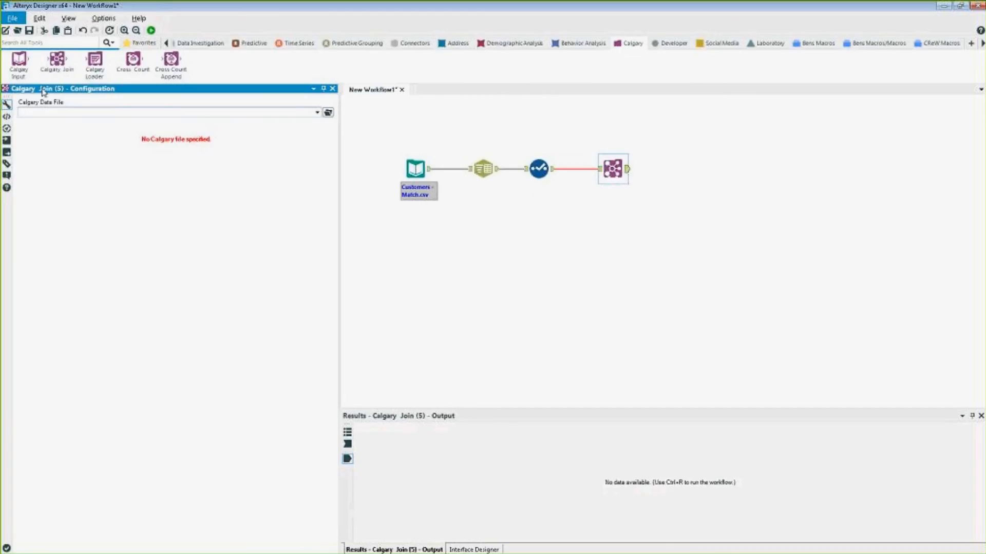
click(317, 113)
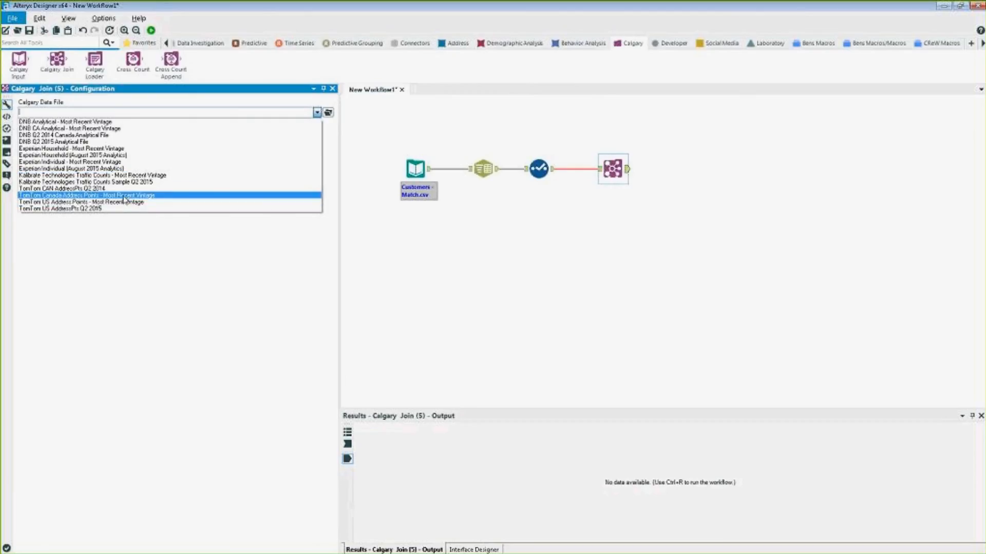
click(150, 150)
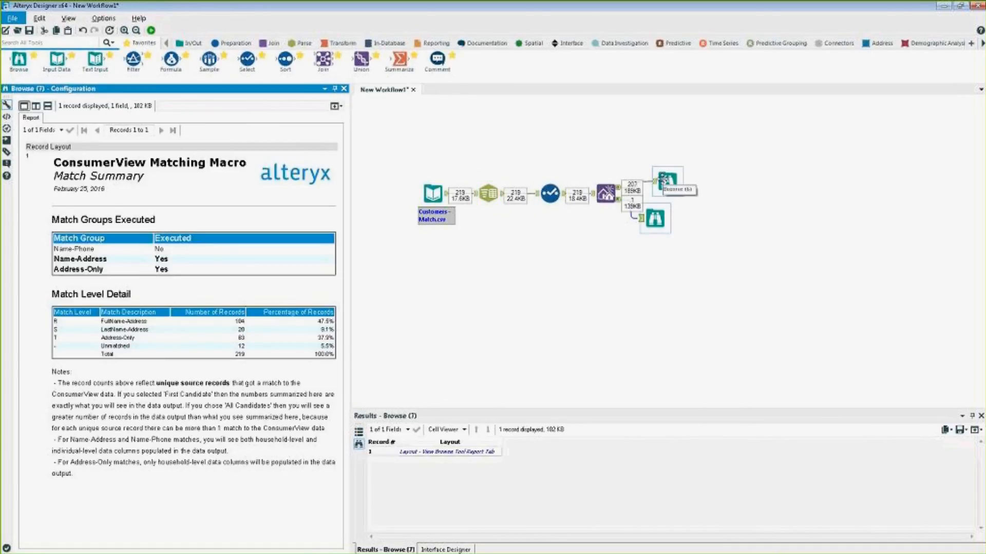
- Open the match summary report in its own maximized window and examine the FullName-Address row of the Match Level Detail
mouse_move(655, 219)
mouse_down()
mouse_move(663, 231)
mouse_move(658, 225)
mouse_up()
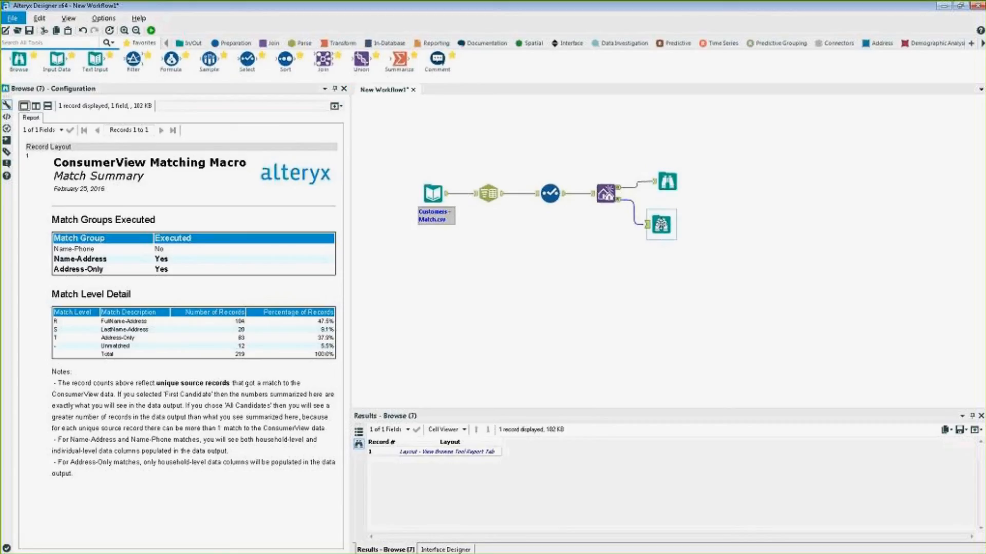
click(336, 106)
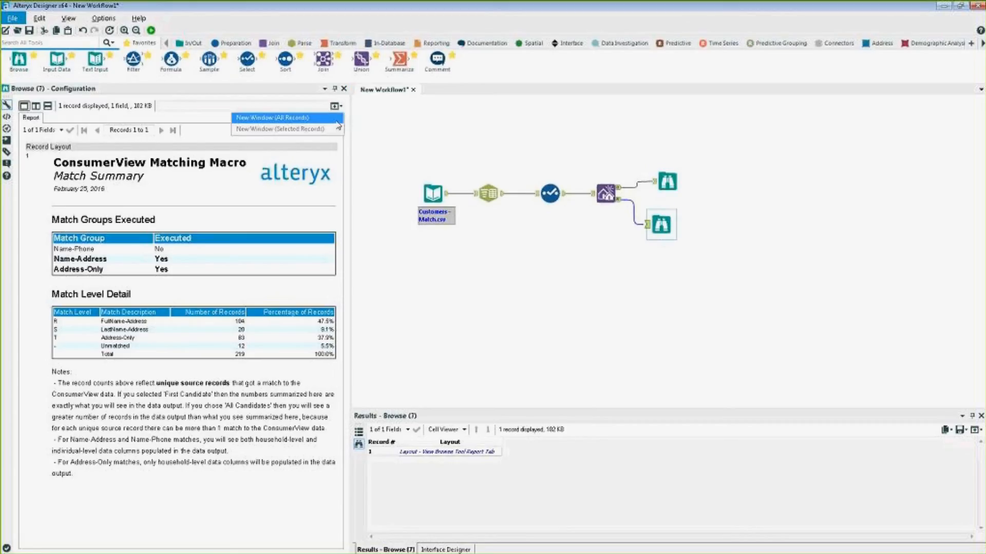
click(338, 122)
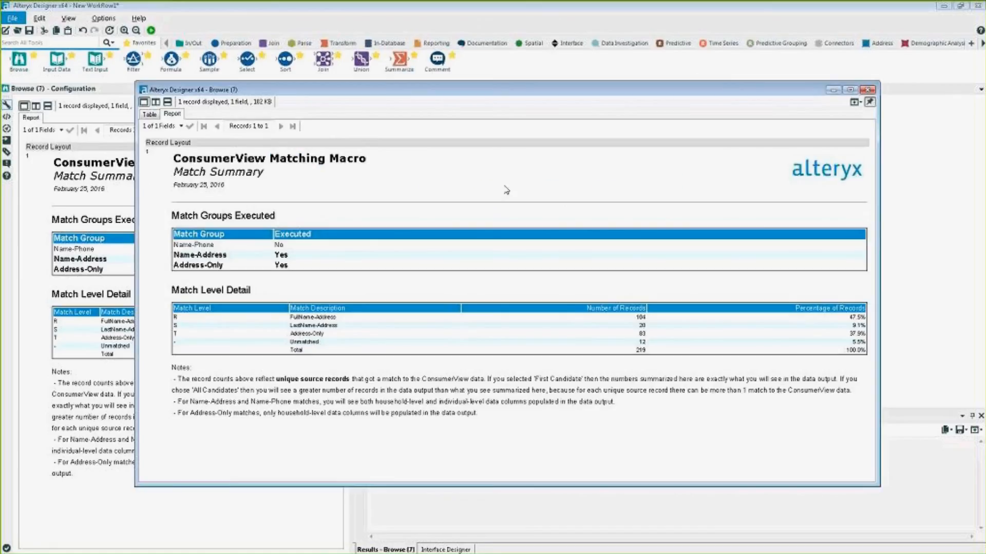
click(850, 90)
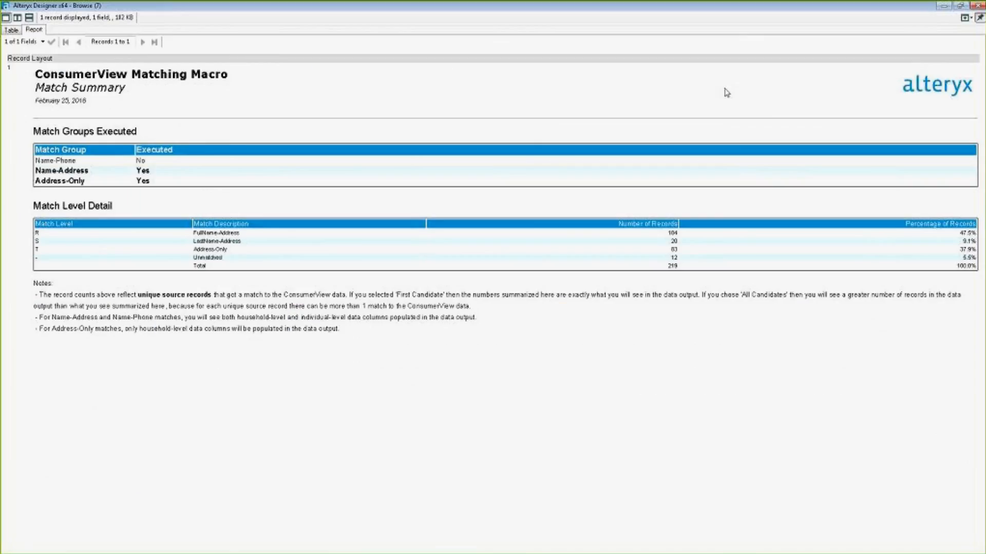
double_click(36, 232)
drag(195, 233, 240, 234)
drag(668, 233, 675, 234)
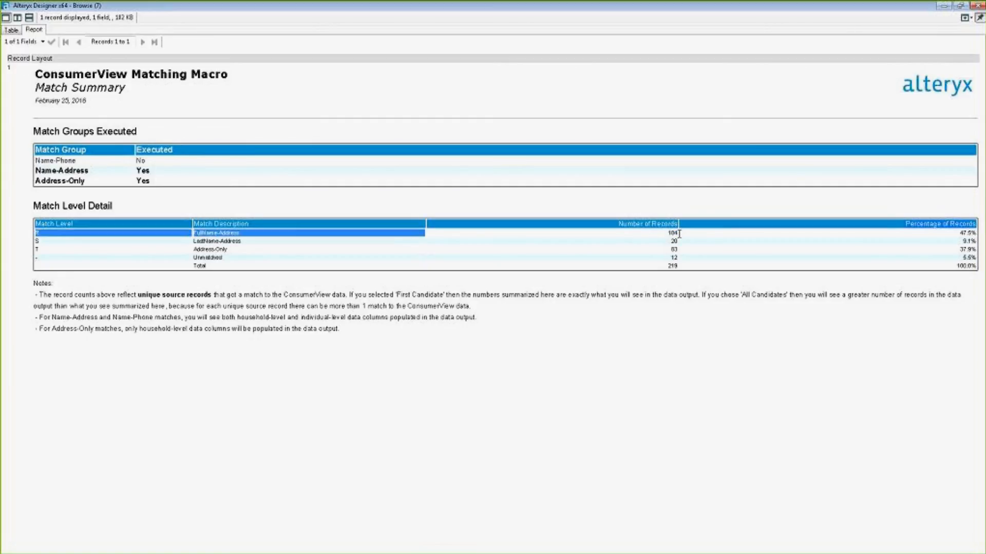
drag(958, 232, 976, 233)
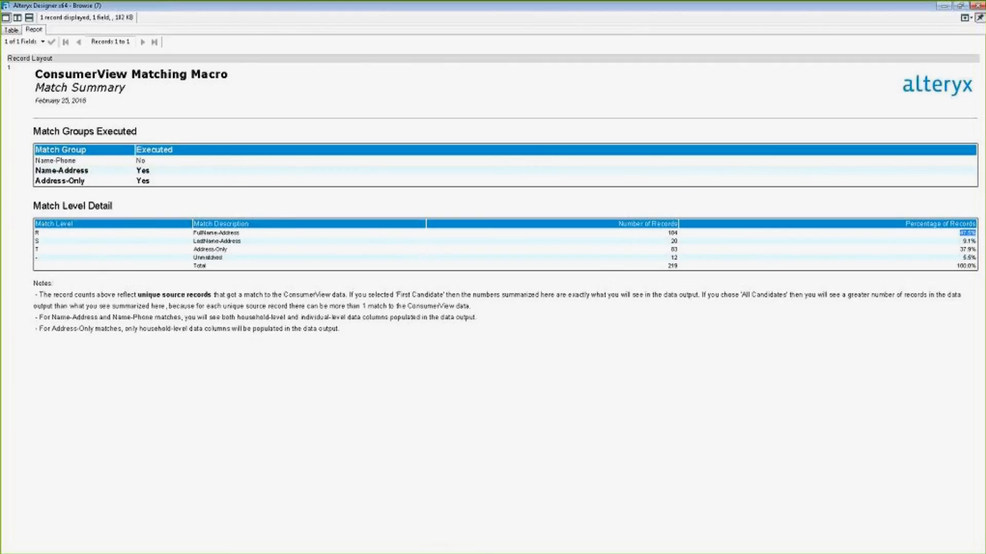
click(977, 5)
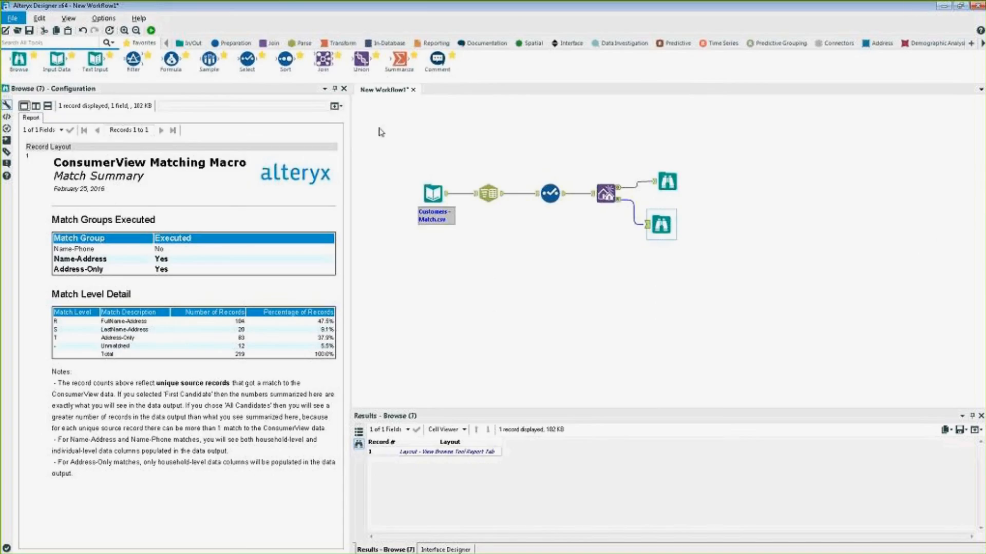
- Look up the description of the Business Match (US) tool among the Join tools
click(274, 43)
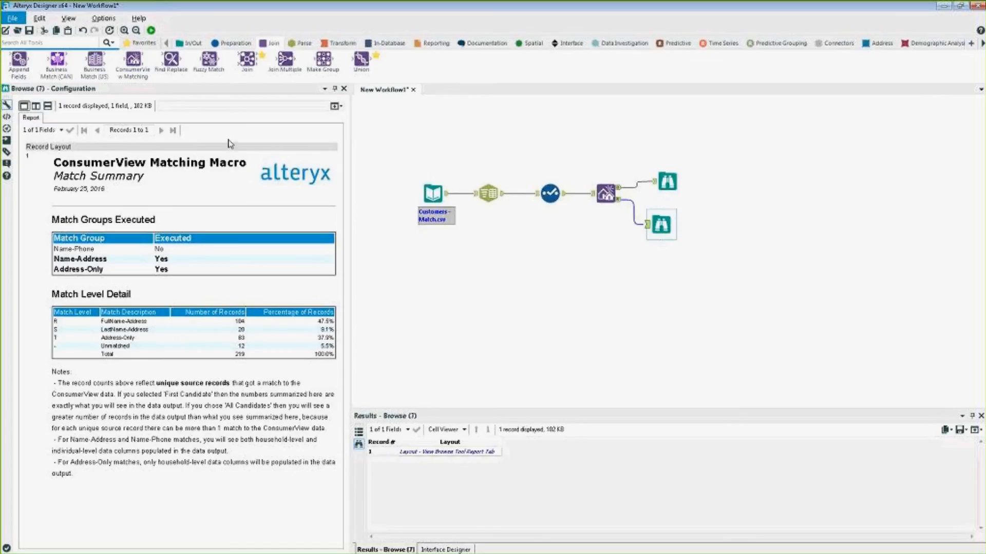
mouse_move(95, 64)
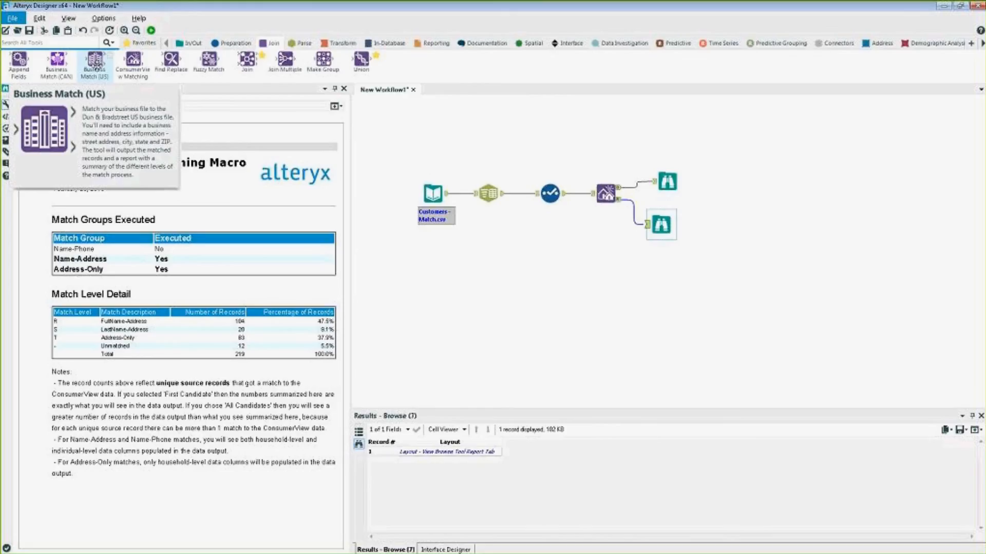
- Open all matched records from the Browse tool on the matching tool's data output in a separate maximized window
click(668, 181)
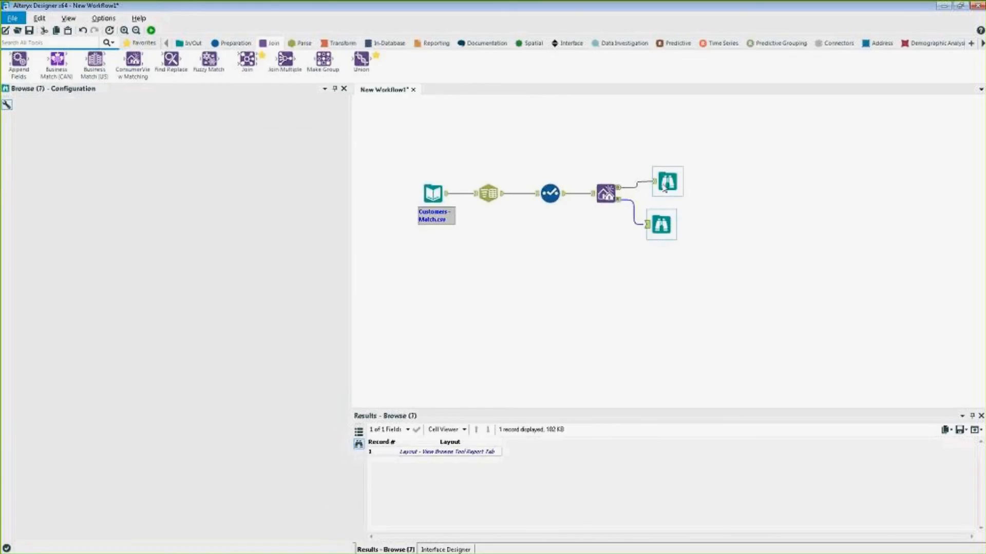
click(978, 429)
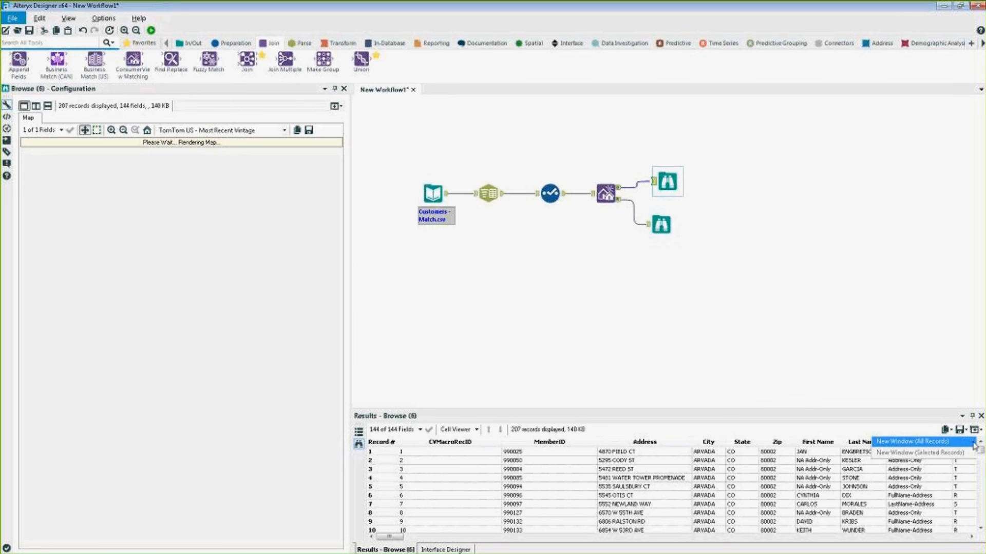
click(919, 441)
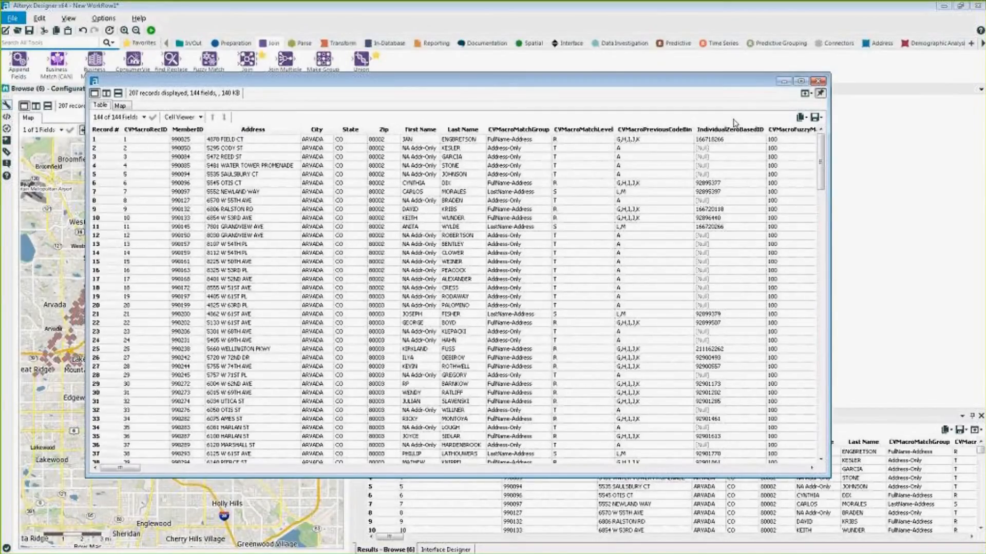
click(802, 81)
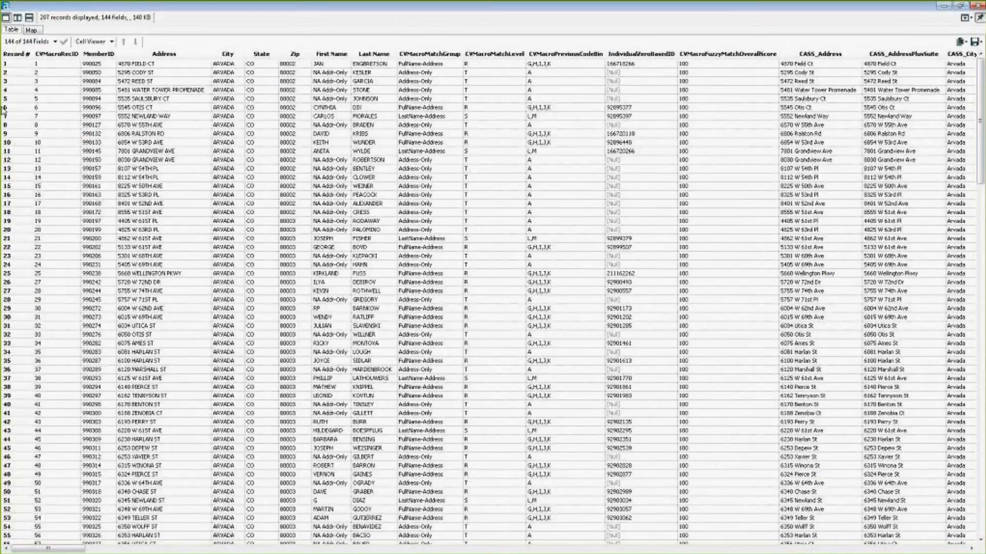
- Examine the first record's customer fields and compare its match group and match level with the second record's
click(63, 65)
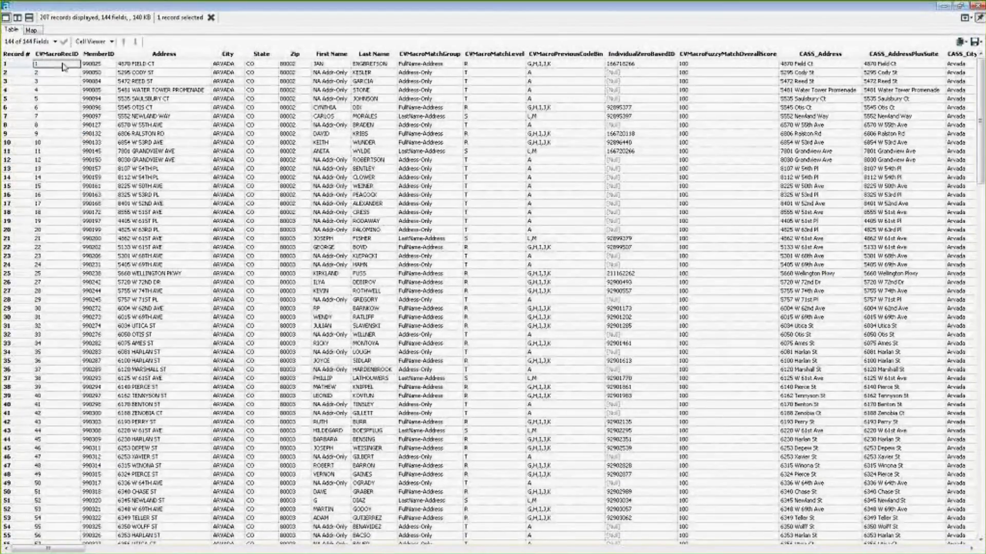
key(Tab)
key(Tab)
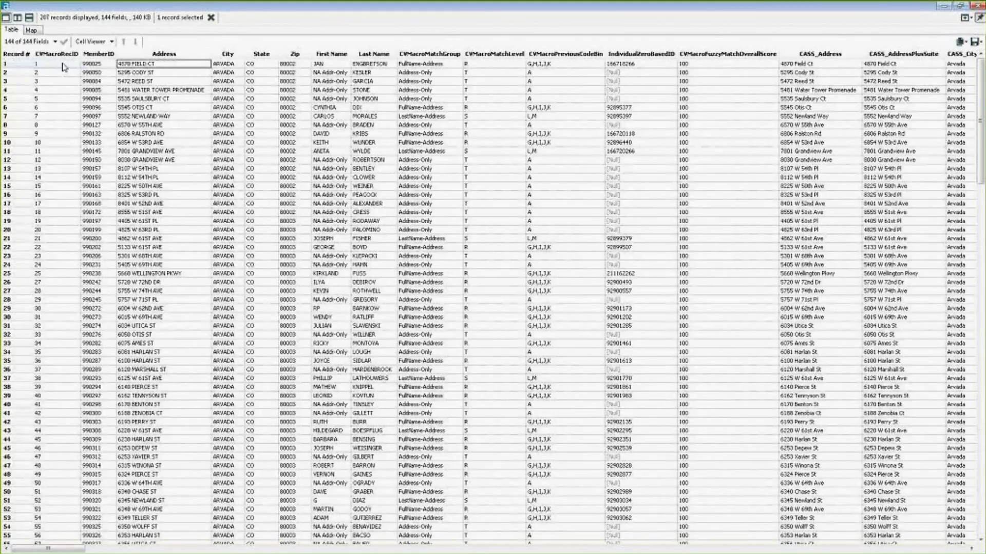
key(Tab)
key(Tab)
key(Tab)
key(Tab)
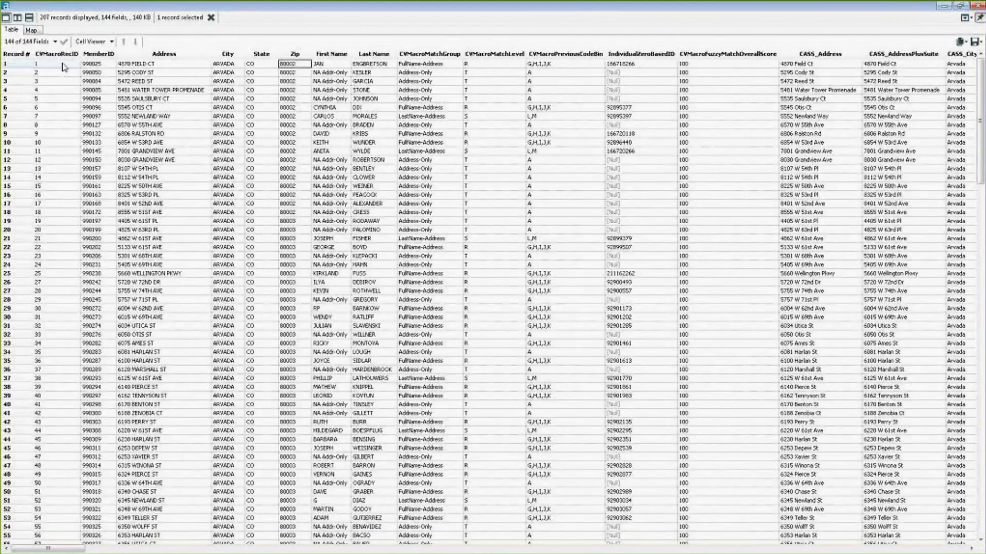
key(Tab)
key(Tab)
key(Tab)
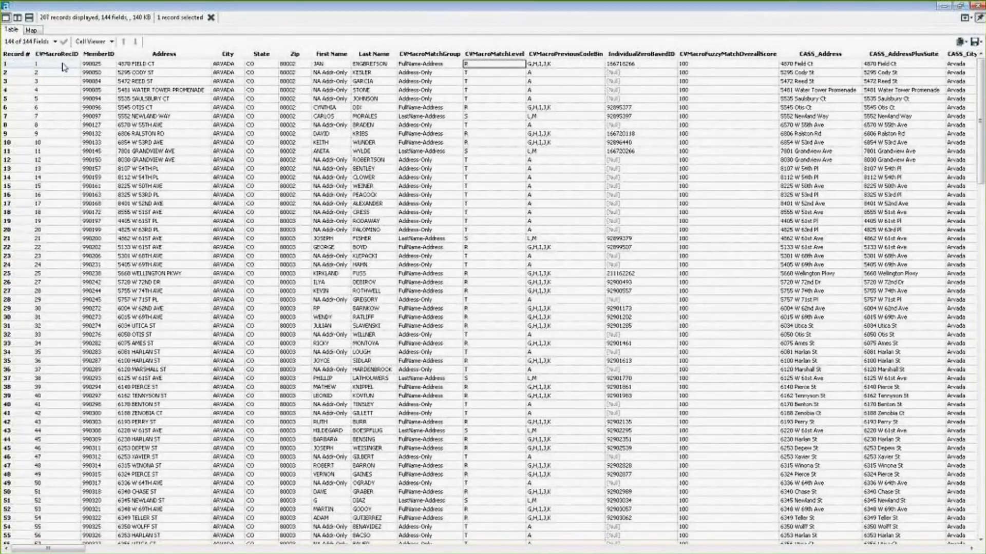
key(shift+Tab)
key(Down)
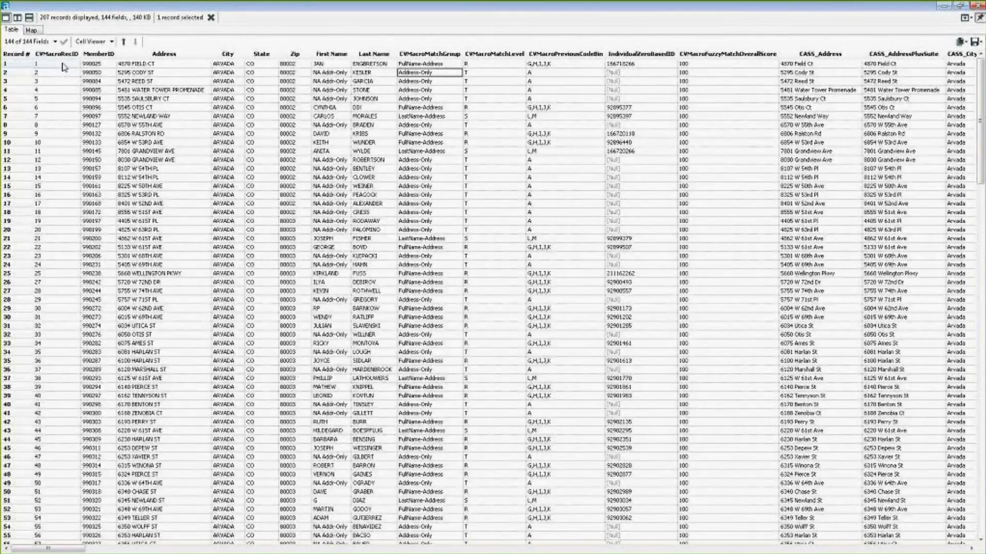
key(Tab)
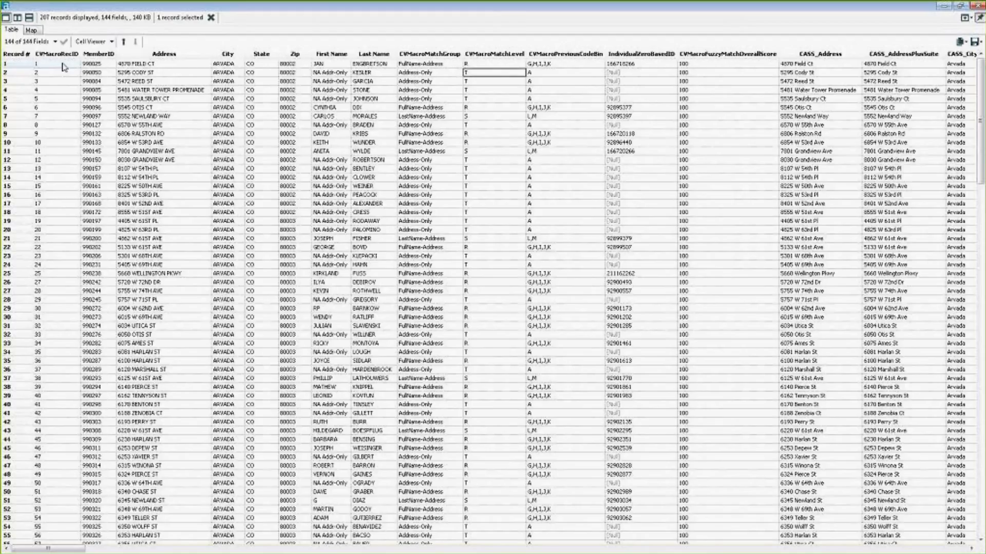
- Examine the first record's remaining match fields and its CASS address and city fields
key(Up)
key(Tab)
key(Tab)
key(Tab)
key(Tab)
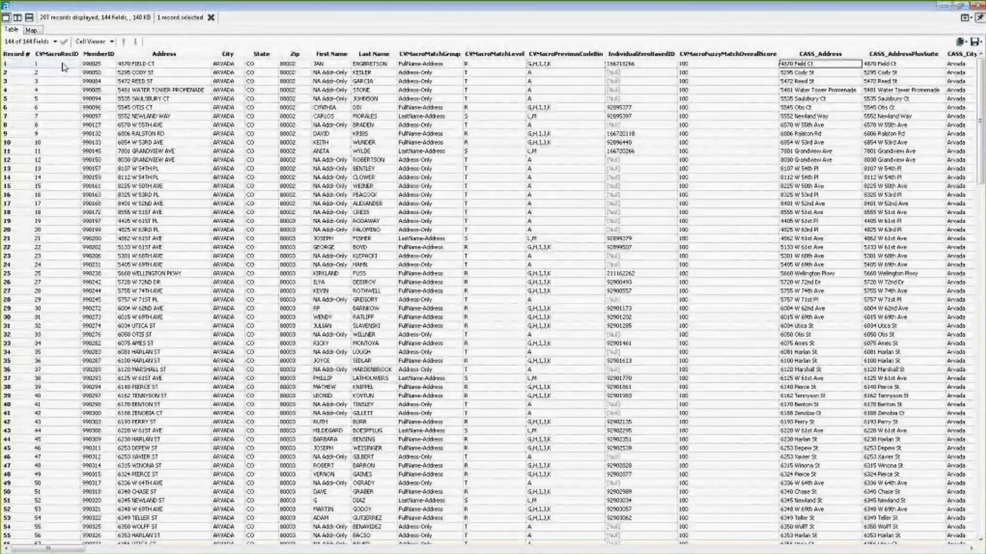
key(Tab)
key(Tab)
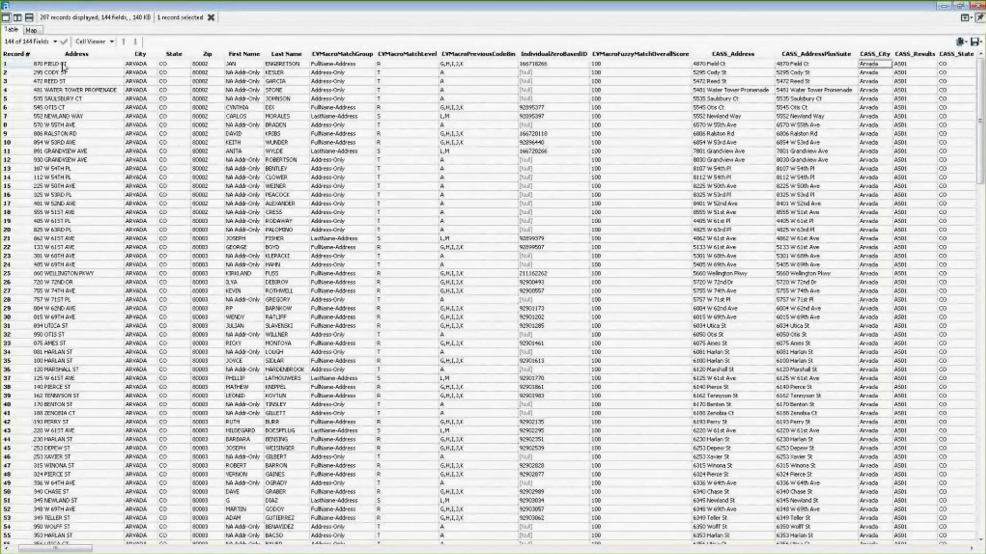
key(shift+Tab)
key(shift+Tab)
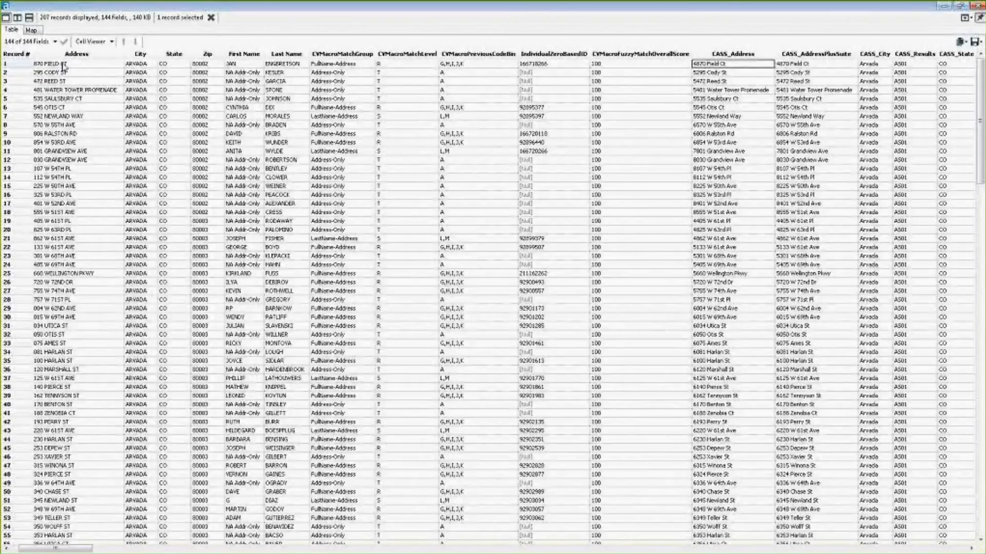
- Examine the first record's remaining CASS fields, from results and state through ZIP, and its person ID number field
key(Right)
key(Right)
key(Right)
key(Right)
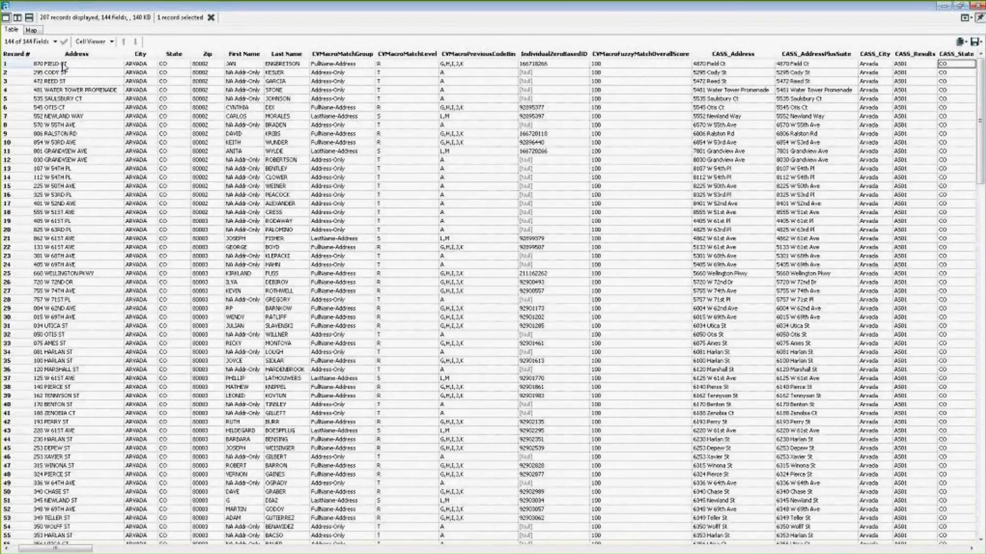
key(Right)
key(Right)
key(Right)
key(Right)
key(Right)
key(Right)
key(Right)
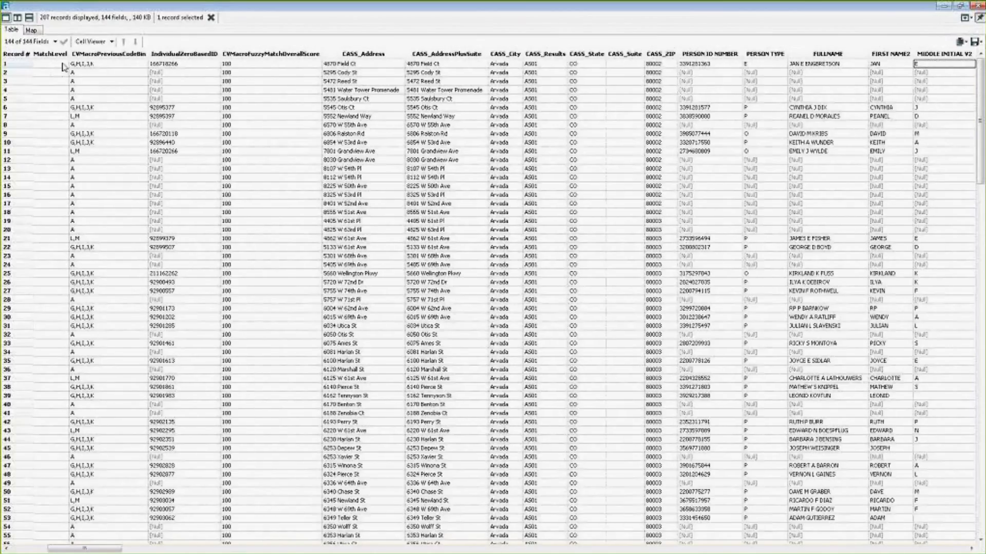
key(Left)
key(Left)
key(Left)
key(Left)
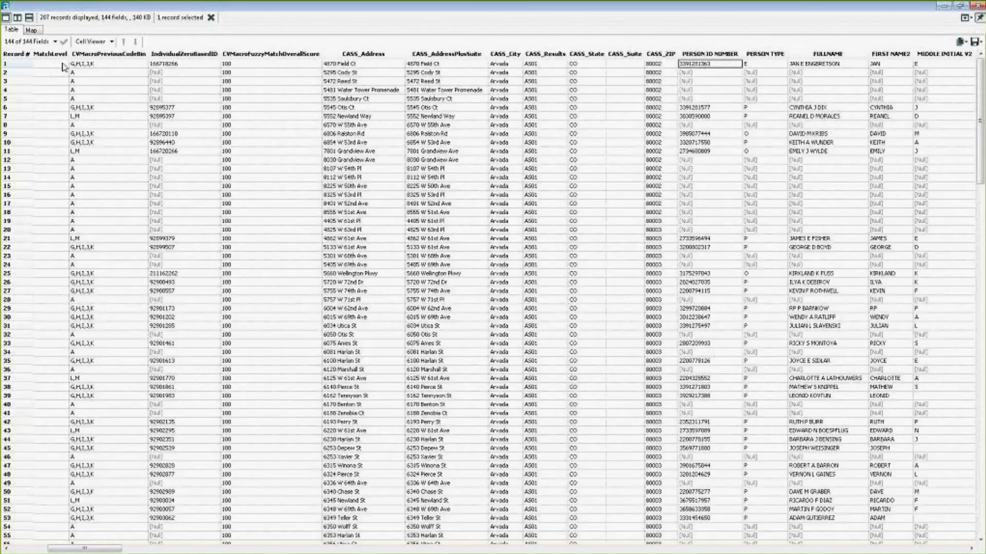
- Examine the first record's appended person fields: person type, name parts, gender, combined age, education model and marital status
key(Right)
key(Right)
key(Right)
key(Right)
key(Right)
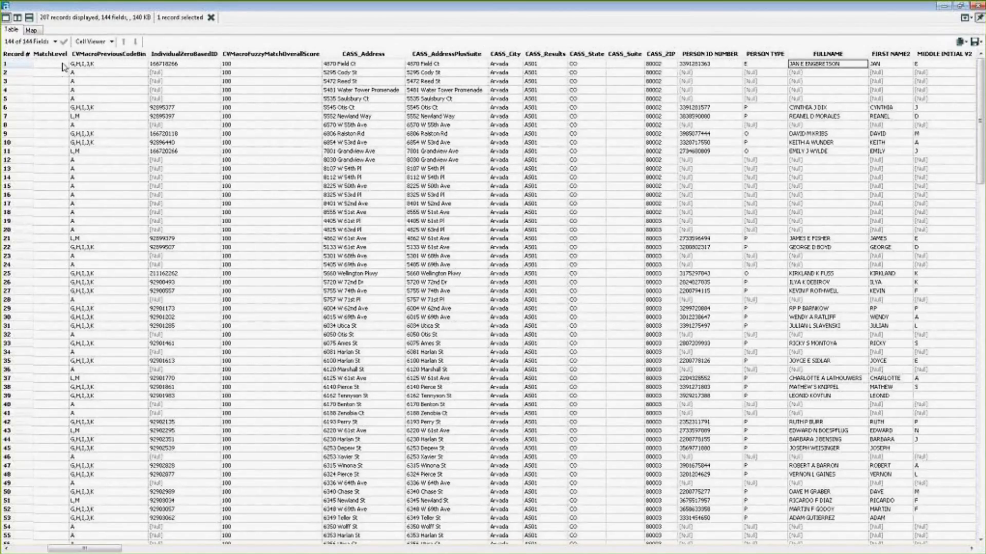
key(Right)
key(Right)
key(Right)
key(Right)
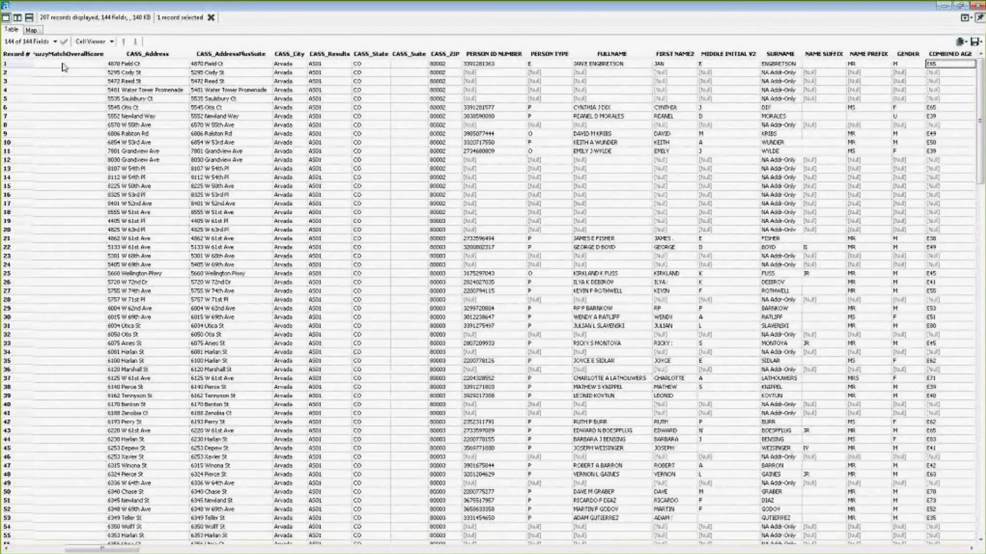
key(Left)
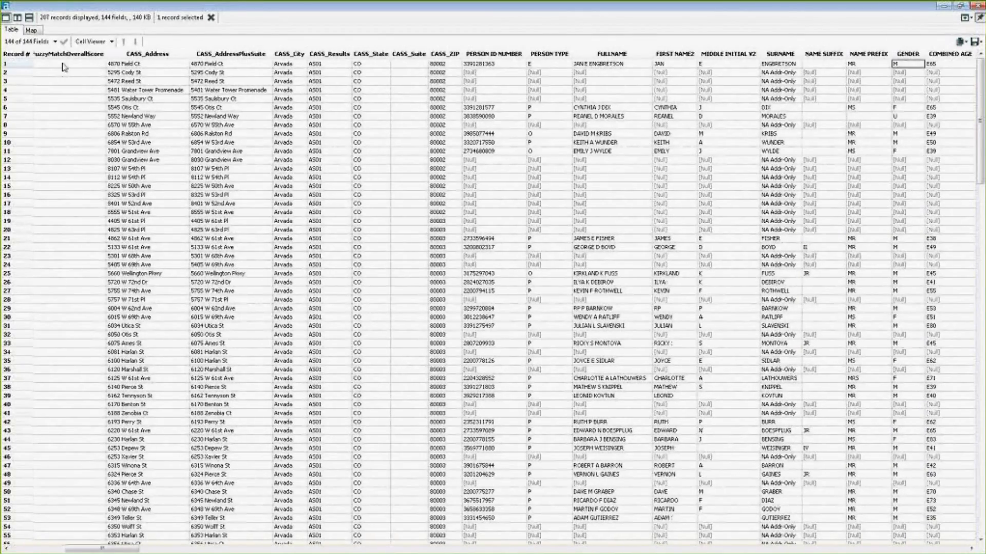
key(Right)
key(Right)
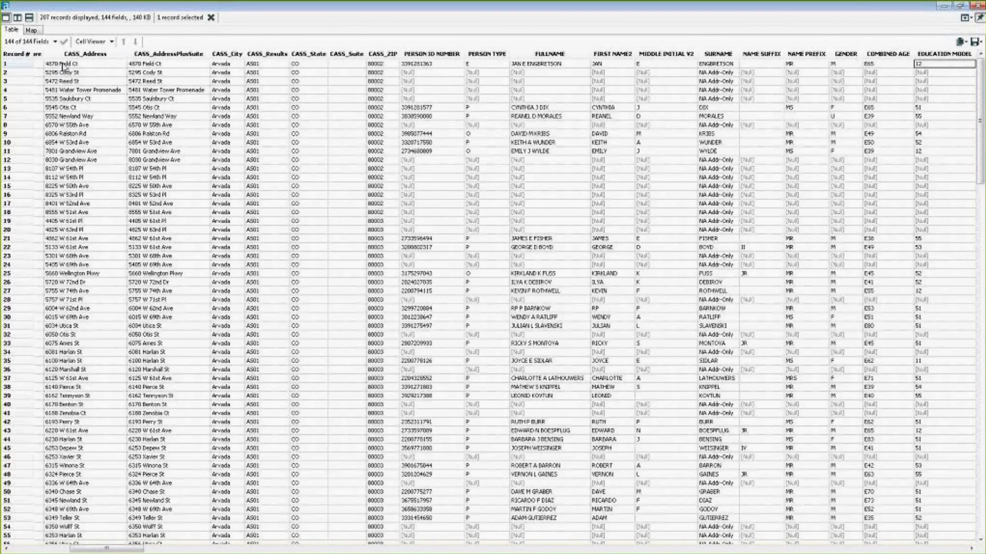
key(Right)
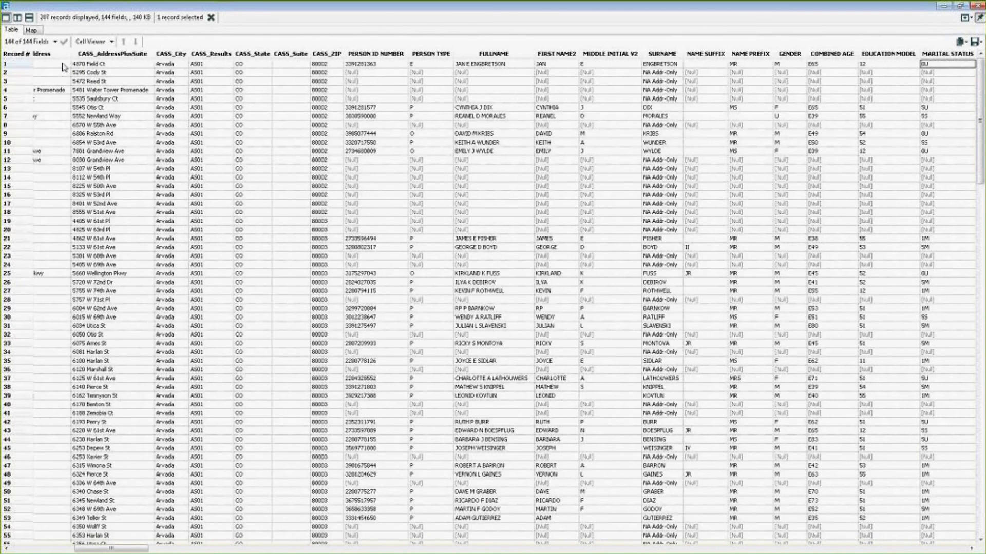
- Examine the first record's occupation group, household person number and combined first and last name fields
key(Right)
key(Right)
key(Right)
key(Right)
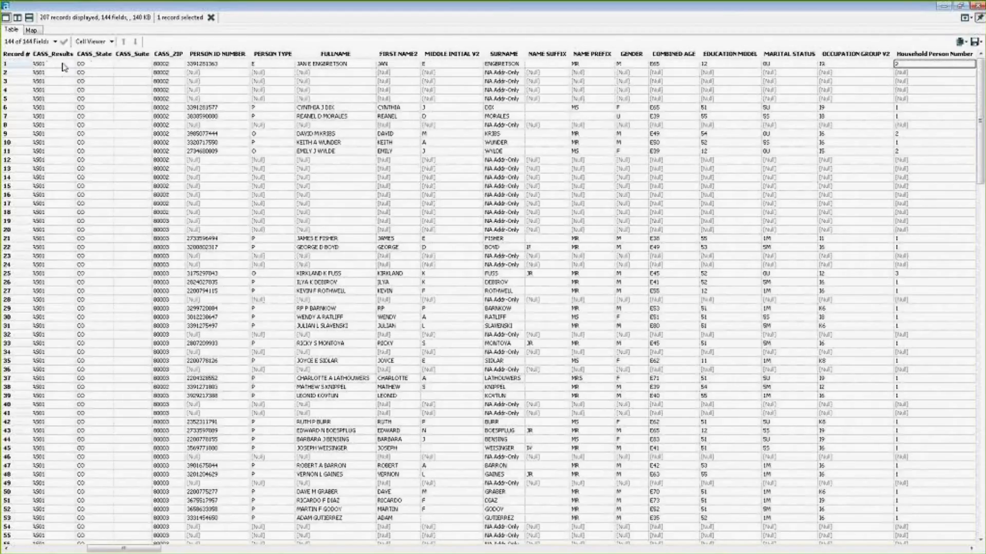
key(Left)
key(Left)
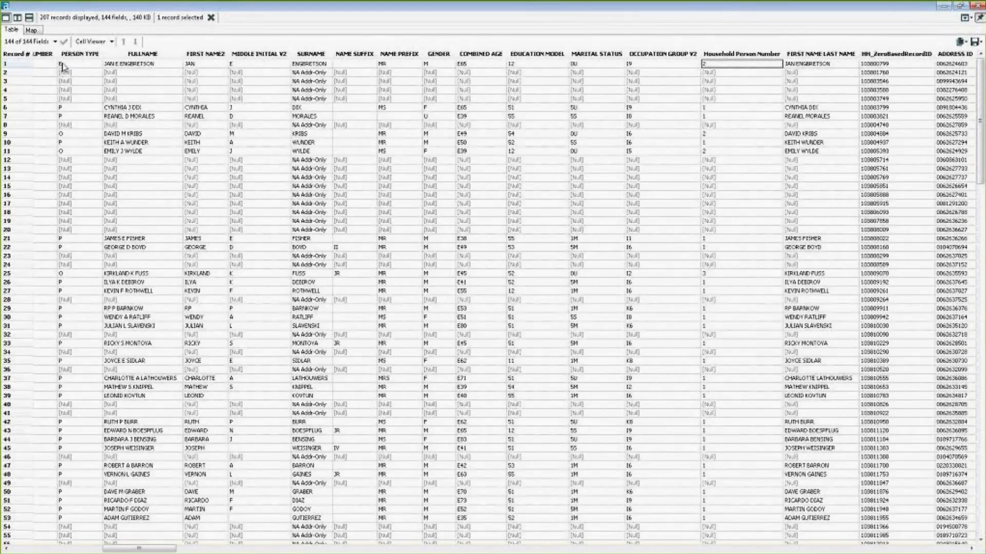
key(Right)
key(Right)
key(Right)
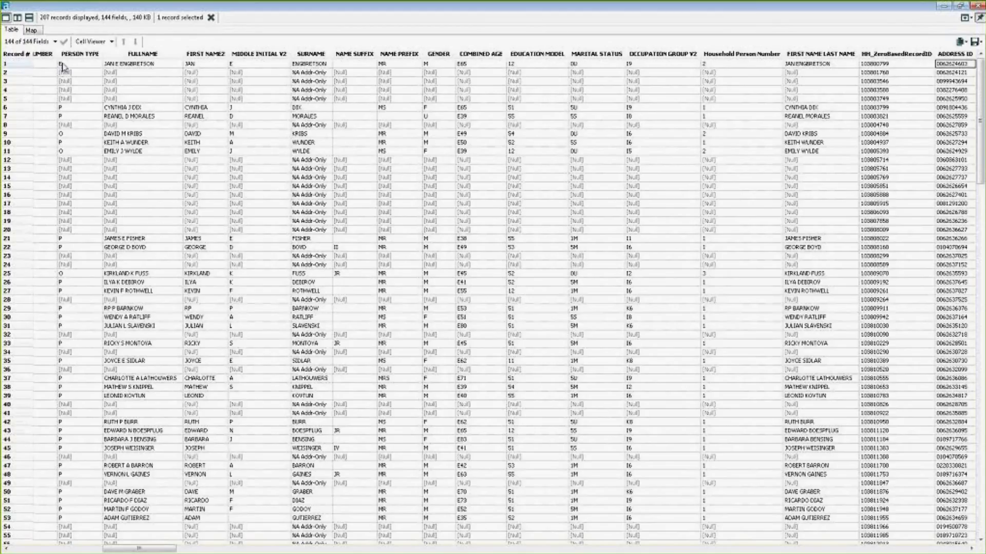
key(Right)
key(Left)
key(Left)
key(Left)
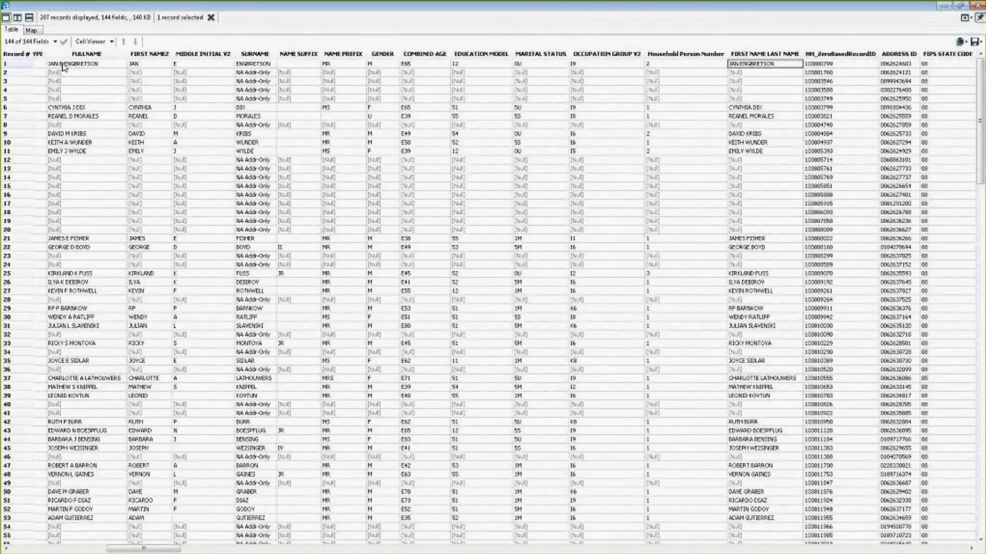
- Examine the first record's household record ID, address ID, FIPS state and ZIP codes, ZIP+4, delivery point and carrier route
key(Right)
key(Right)
key(Right)
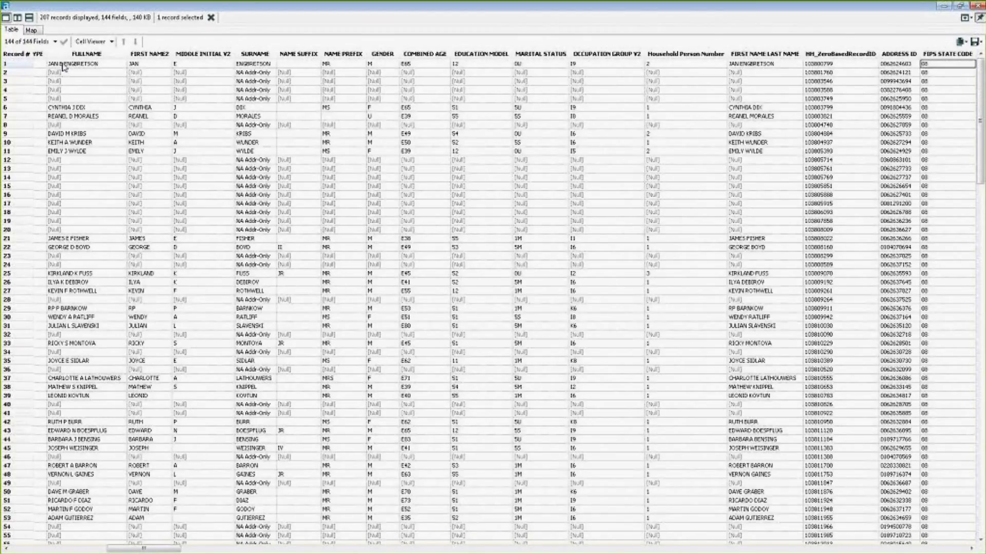
key(Right)
key(Right)
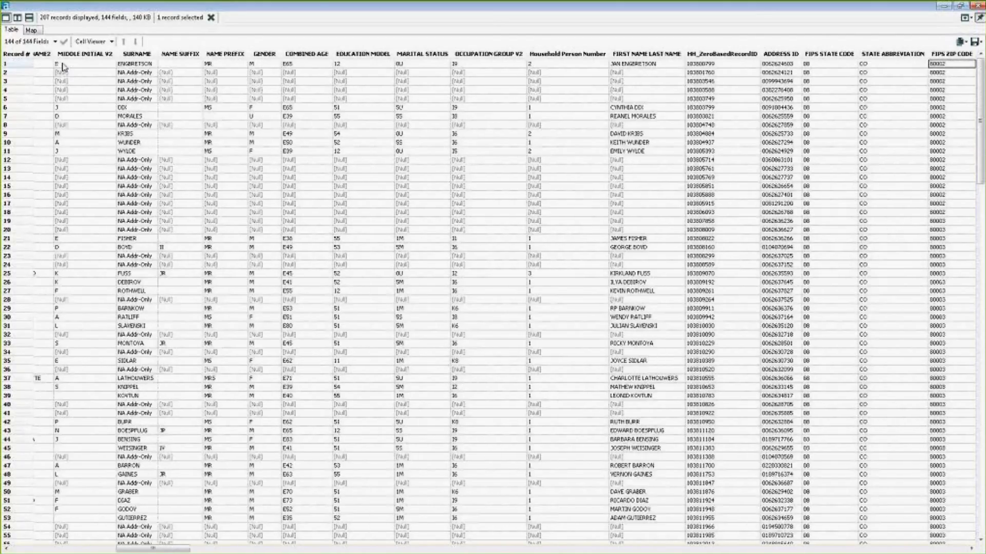
key(Right)
key(Right)
key(Right)
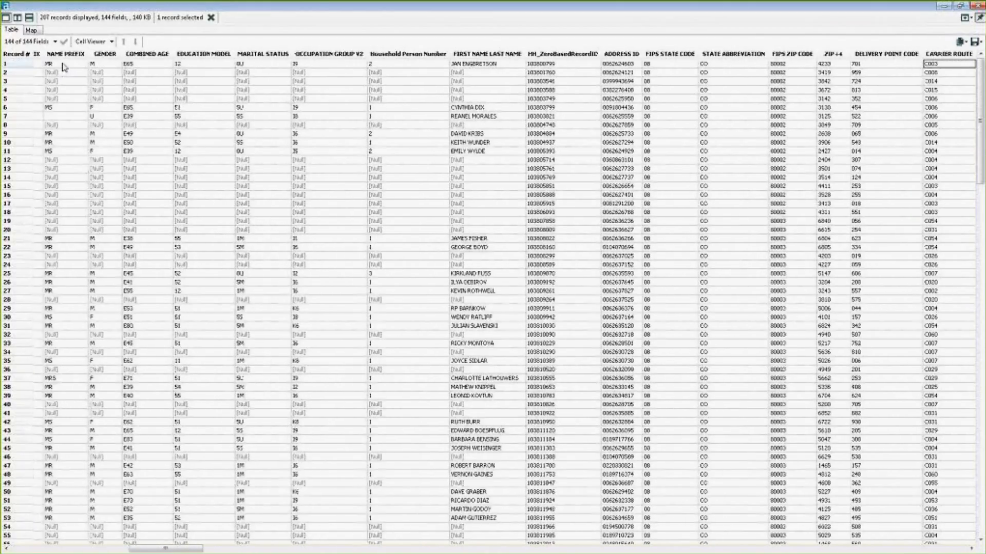
- Examine the first record's city, house number and street component fields, along with its primary address and county fields
key(Right)
key(Right)
key(Right)
key(Right)
key(Right)
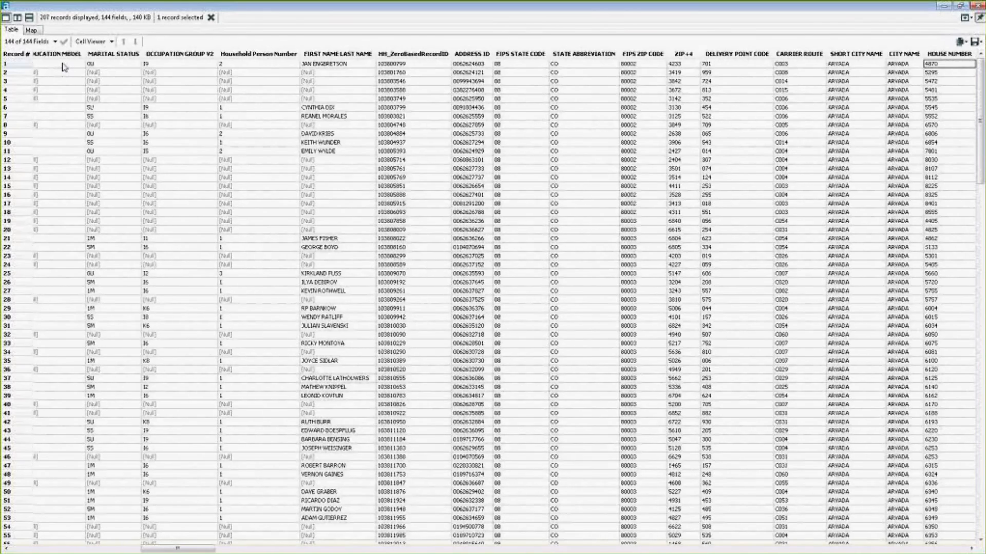
key(Right)
key(Right)
key(Right)
key(Right)
key(Right)
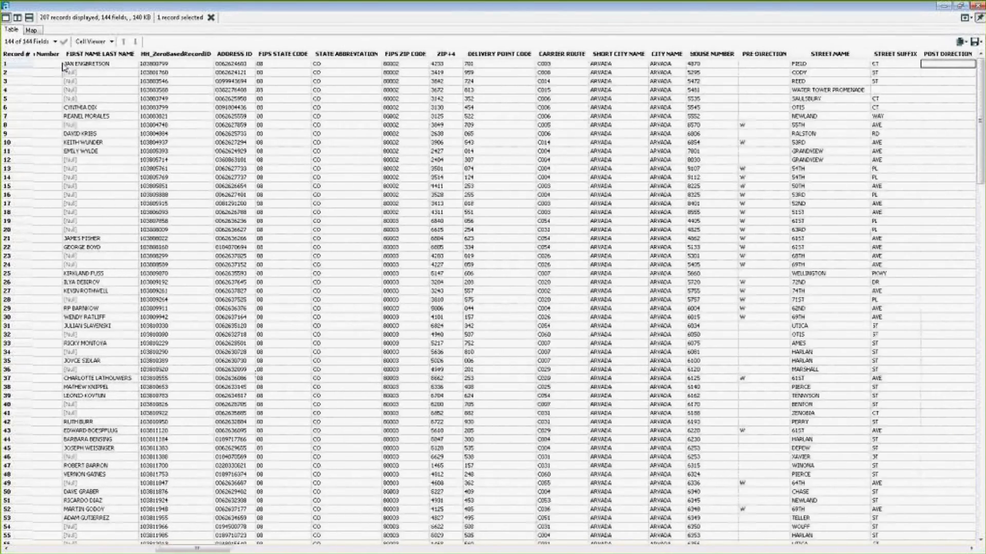
key(Right)
key(Right)
key(Right)
key(Right)
key(Right)
key(Right)
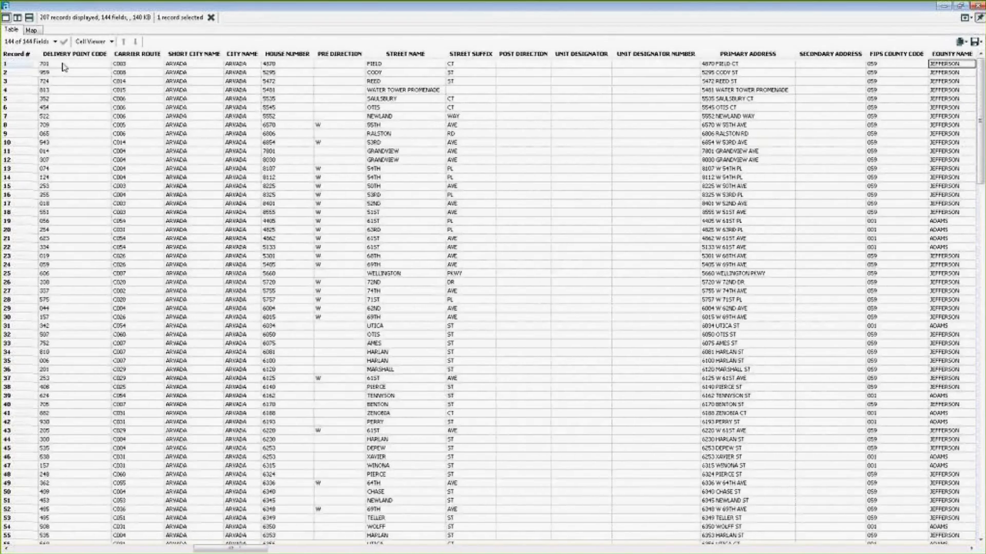
- Examine the first record's latitude and longitude, living unit ID, phone, dwelling and combined homeowner fields
key(Right)
key(Right)
key(Right)
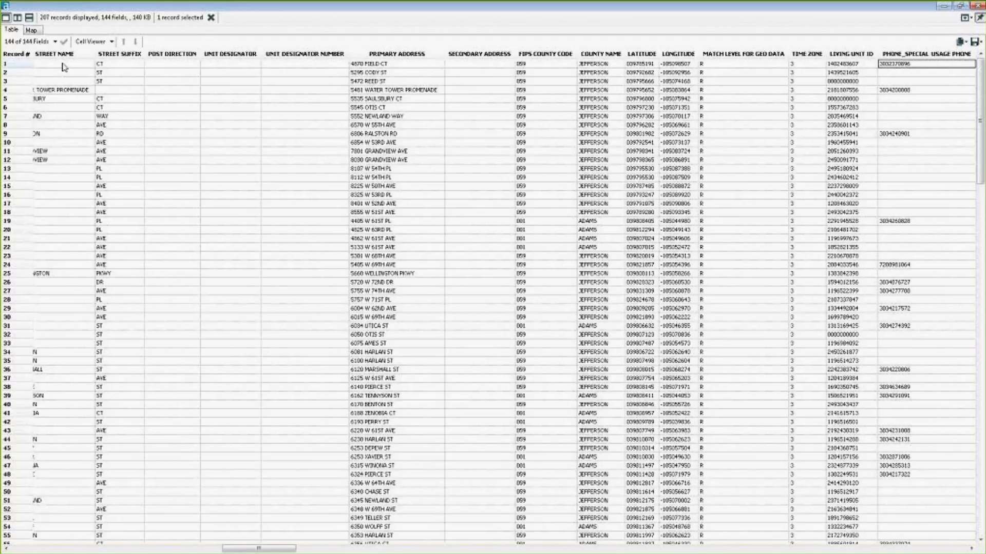
key(Right)
key(Right)
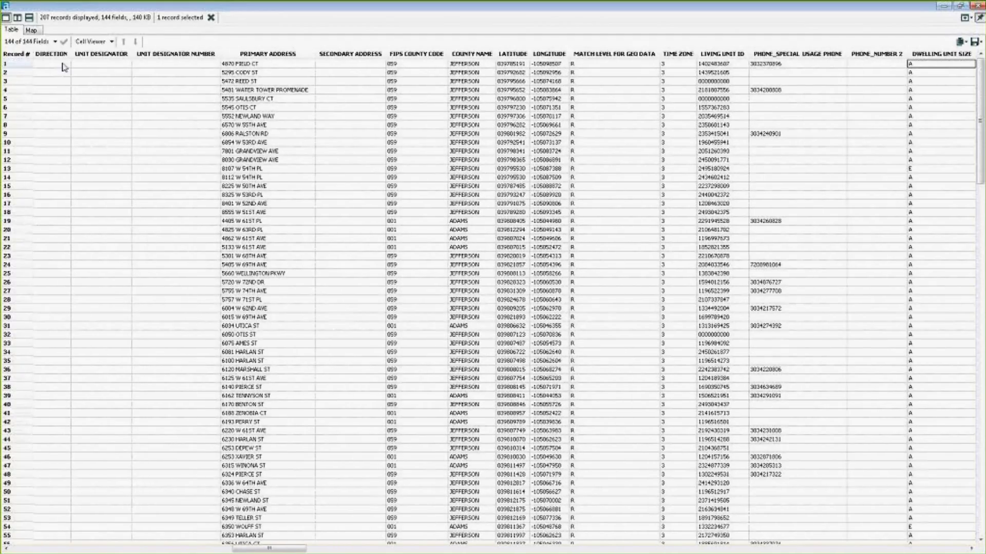
key(Right)
key(Right)
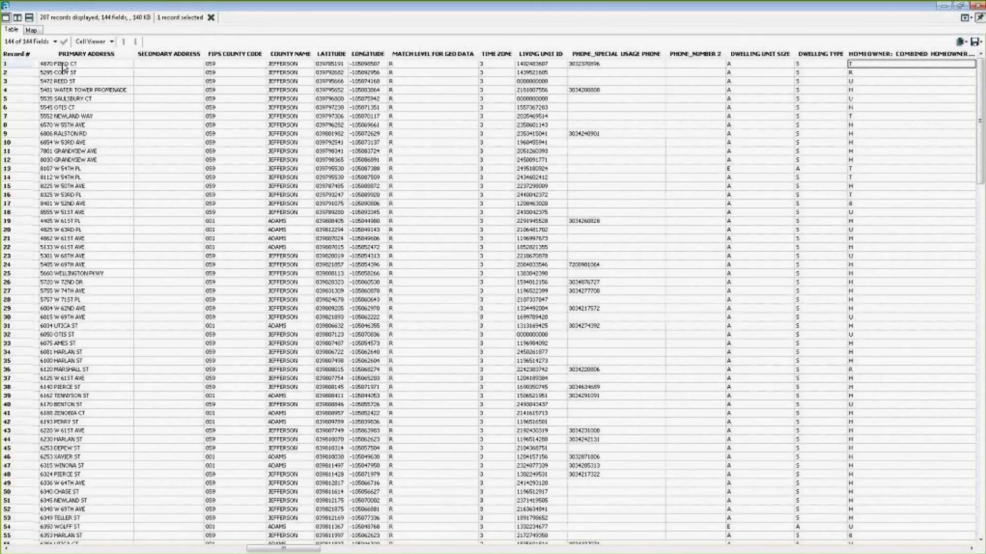
- Examine the first record's NCOA move update code and date, mail responder and length of residence fields
key(Right)
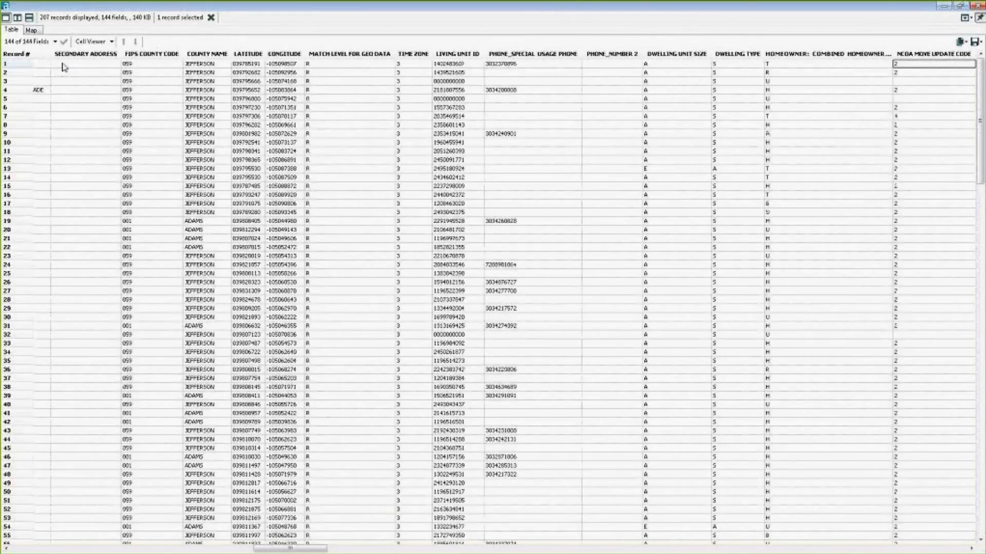
key(Right)
key(Right)
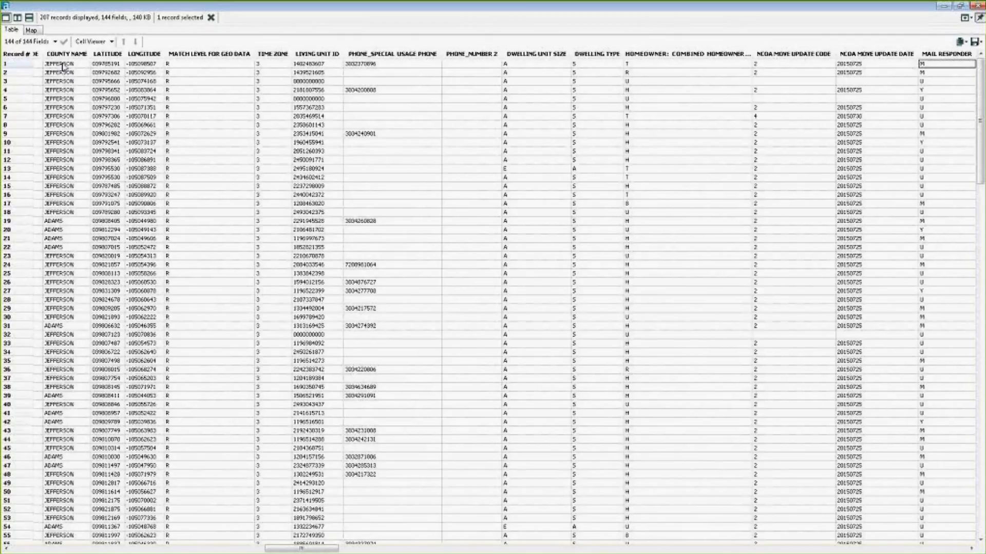
key(Right)
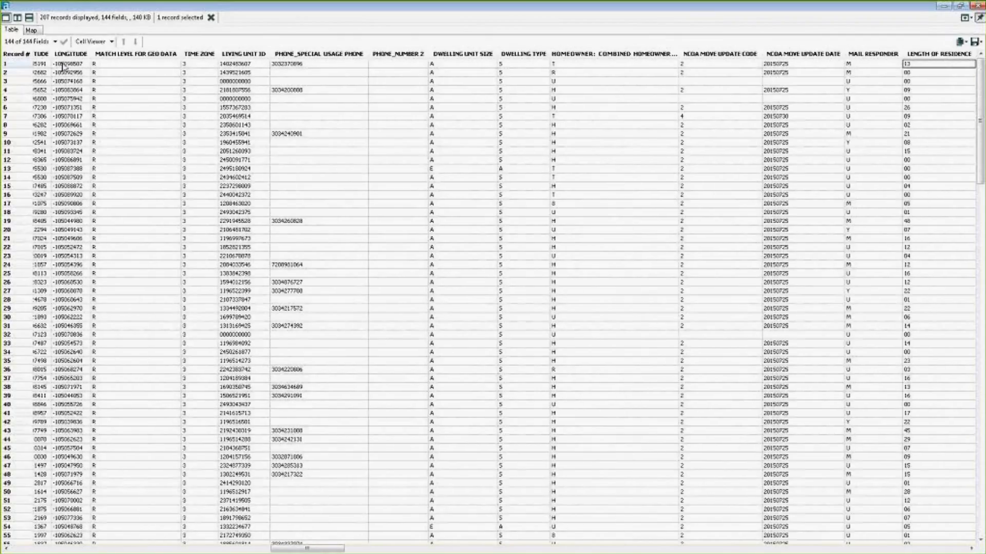
- Examine the first record's number of persons and adults in the living unit, rural urban county size code and activity date
key(Right)
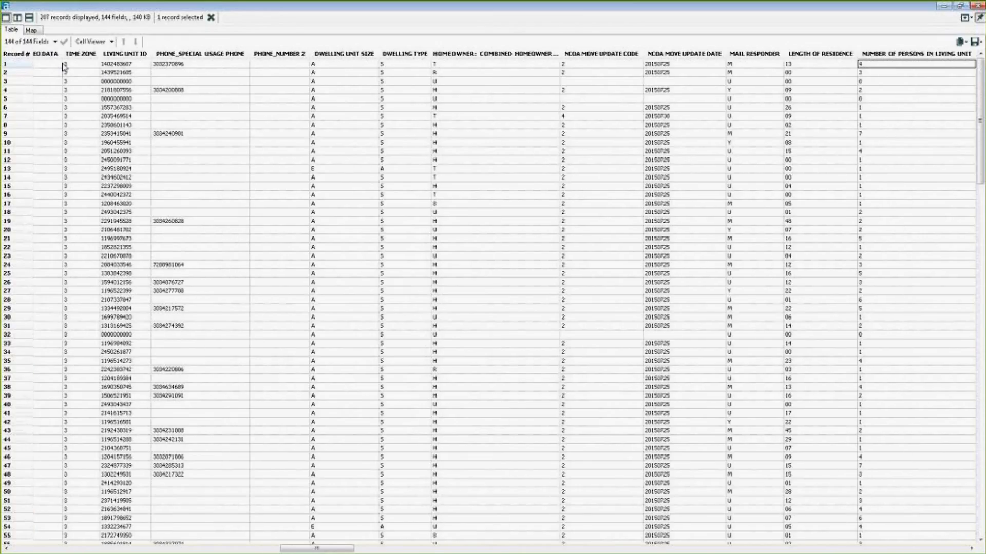
key(Right)
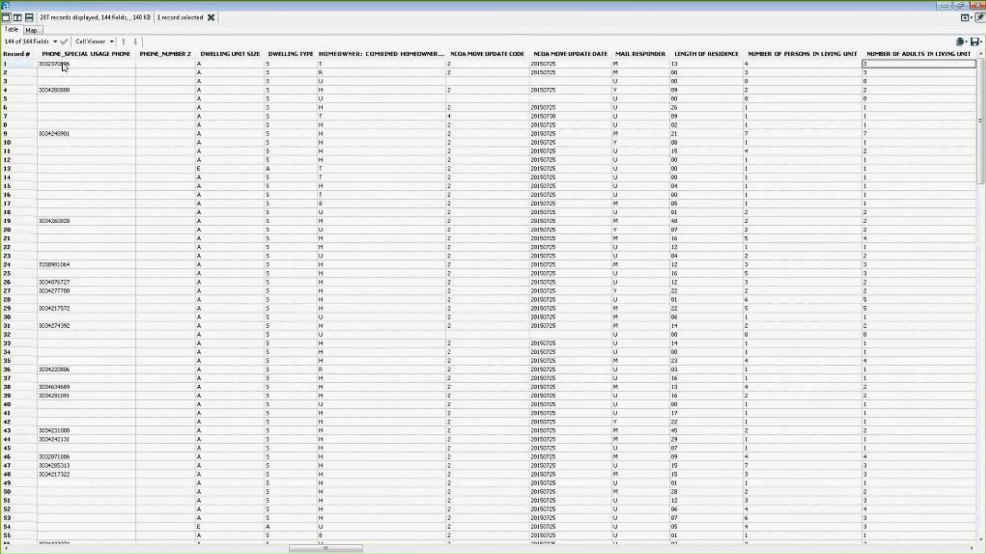
key(Right)
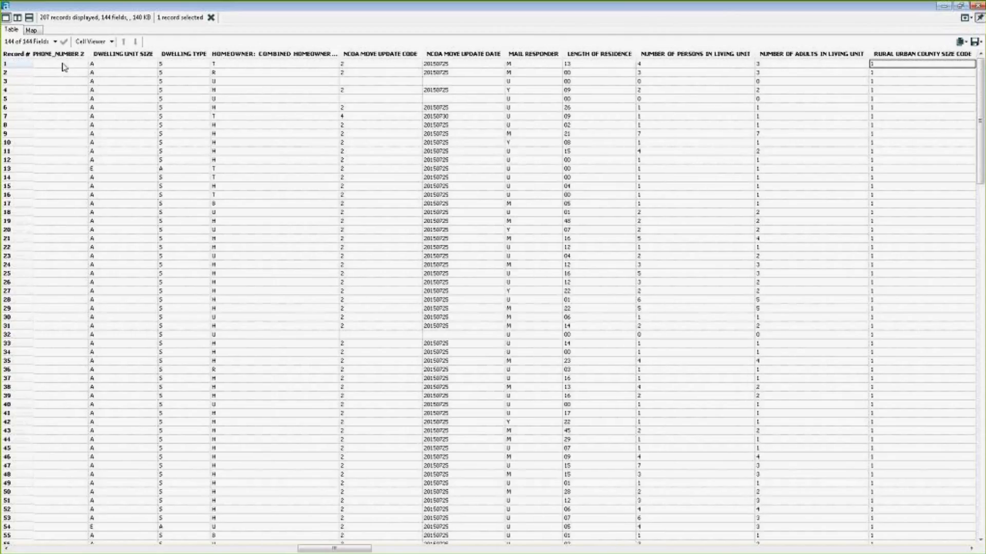
key(Right)
- Examine the first record's MOR Bank buyer fields, from merchandise and crafts through gifts and gadgets, and the first magazine fields
key(Right)
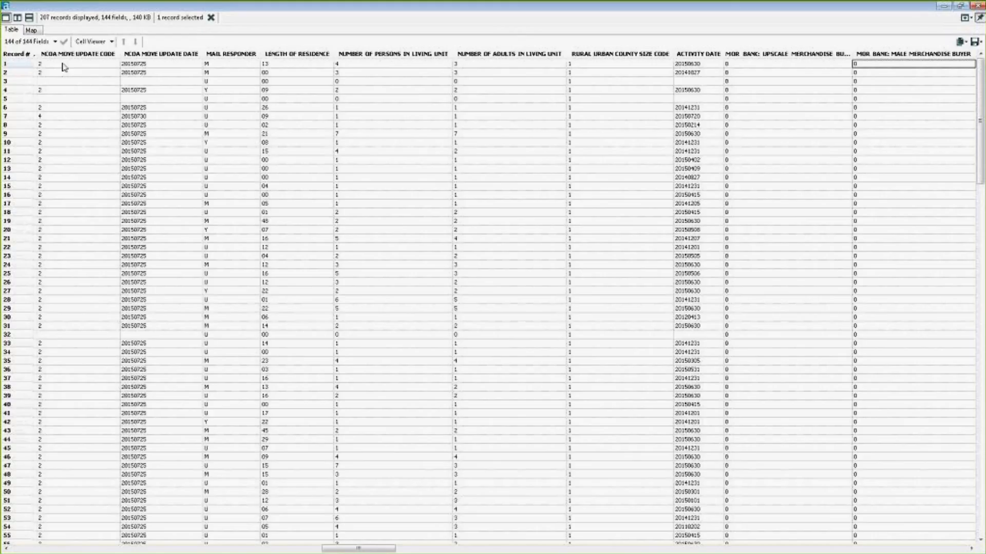
key(Right)
key(Right)
key(Right)
key(Right)
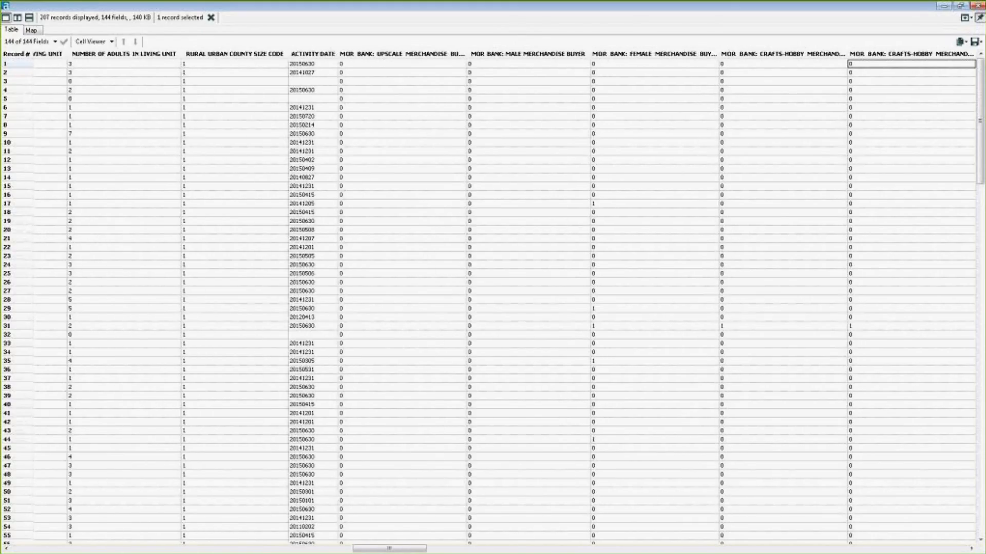
key(Right)
key(Right)
key(Right)
key(Right)
key(Right)
key(Right)
key(Right)
key(Right)
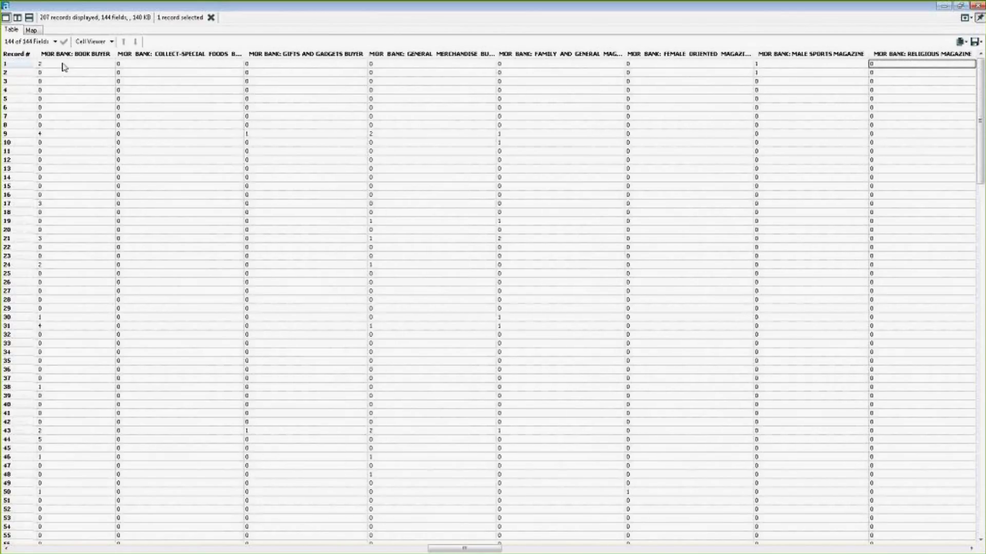
- Examine the first record's remaining MOR Bank fields, including special-interest magazines, contributor categories and the category hit counts
key(Right)
key(Right)
key(Right)
key(Right)
key(Right)
key(Right)
key(Right)
key(Right)
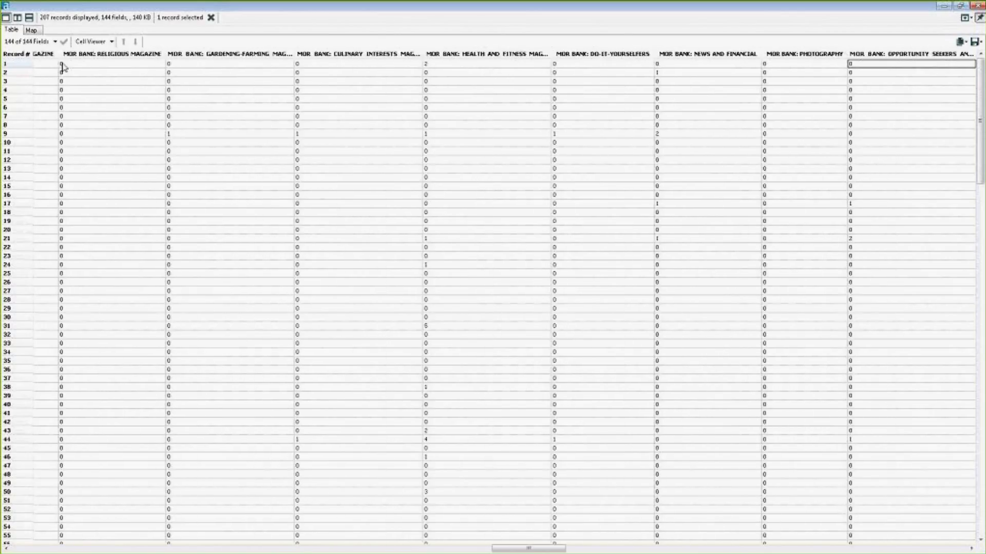
key(Right)
key(Right)
key(Right)
key(Right)
key(Right)
key(Right)
key(Right)
key(Right)
key(Right)
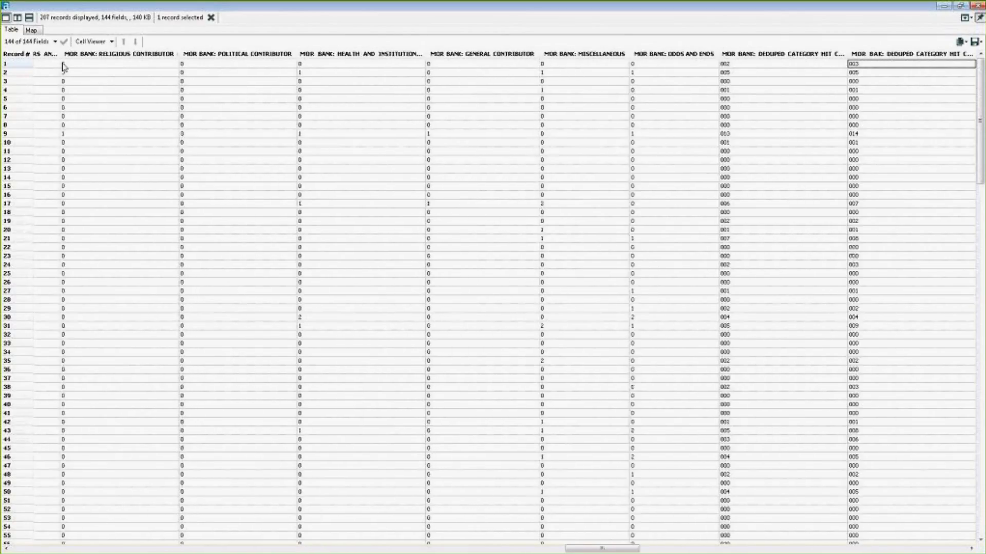
- Examine the first record's mortgage home purchase and home year built fields, and compare its Mosaic Household and Mosaic ZIP4 codes
key(Right)
key(Right)
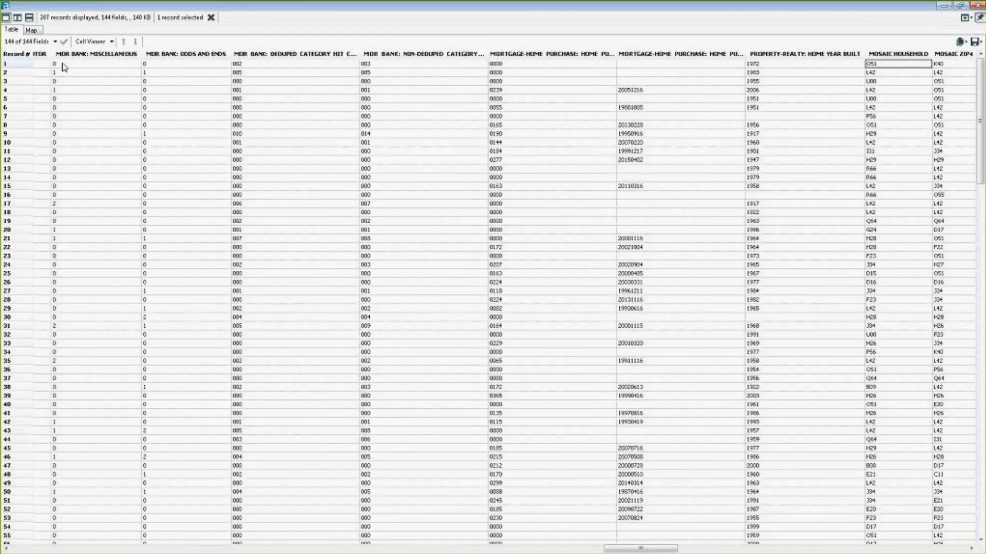
key(Right)
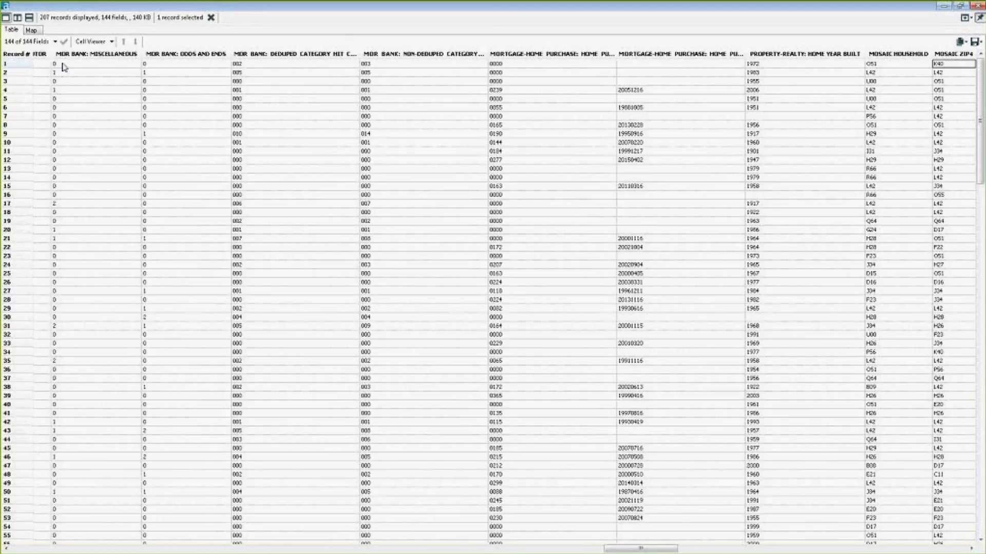
key(Left)
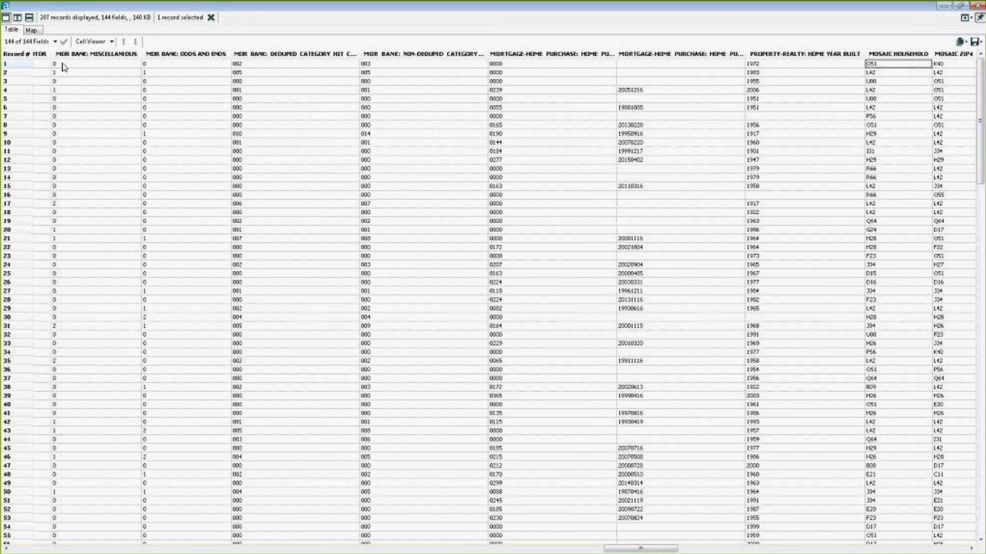
- Examine the first record's household composition, core based statistical area, area type and children age 0-18 fields
key(Right)
key(Right)
key(Right)
key(Right)
key(Right)
key(Right)
key(Right)
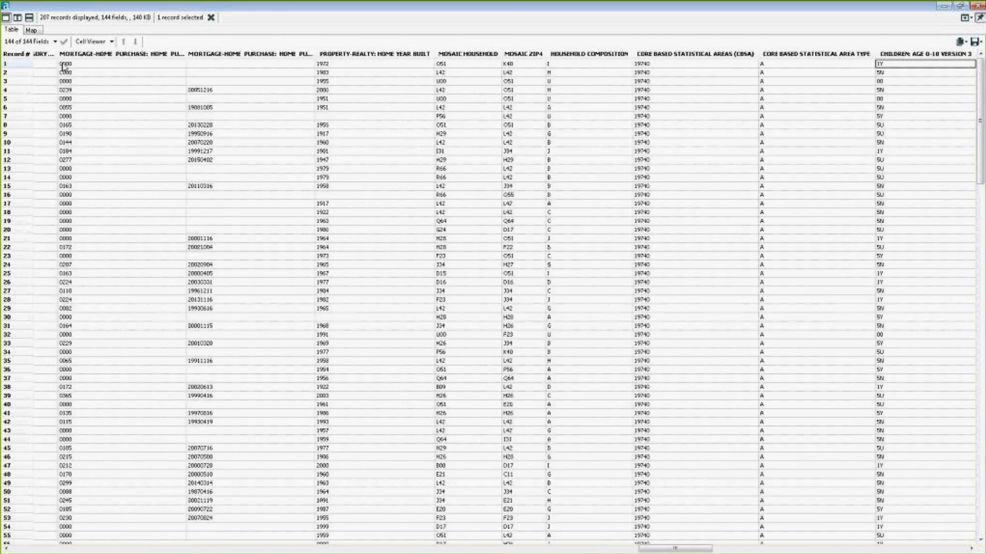
- Examine the first record's phone activity date, Census 2010 tract and block group, and CAPE age population fields
key(Right)
key(Right)
key(Right)
key(Right)
key(Right)
key(Right)
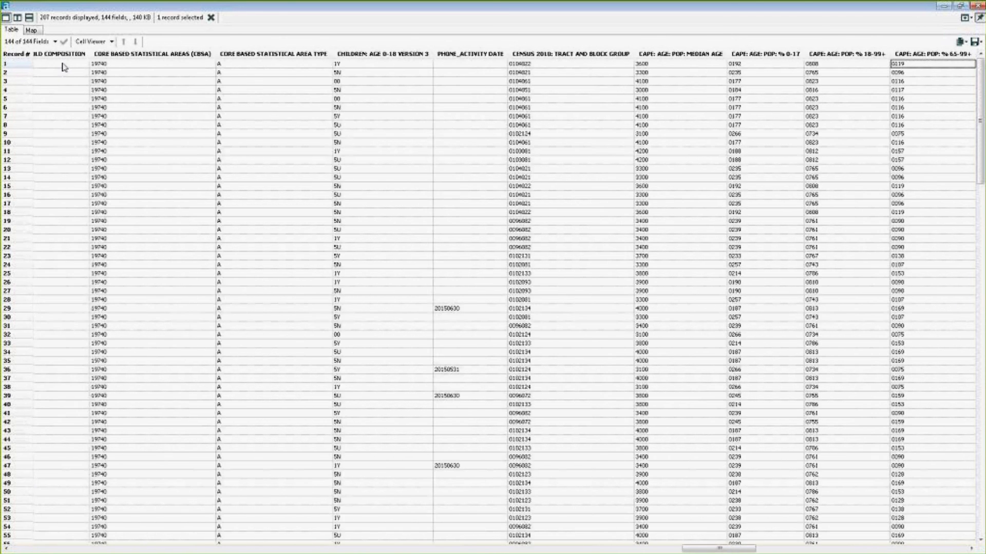
- Examine the first record's CAPE ethnicity, density, household size, family type, children and Spanish-speaking household fields
key(Right)
key(Right)
key(Right)
key(Right)
key(Right)
key(Right)
key(Right)
key(Right)
key(Right)
key(Right)
key(Right)
key(Right)
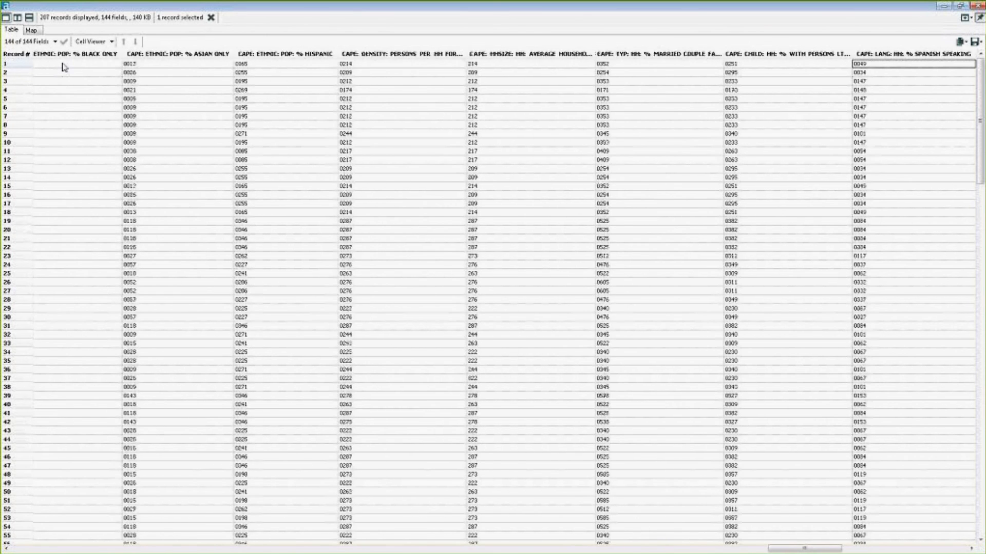
- Examine the first record's CAPE housing, tenancy, education and income fields, continuing through match status, score and spatial object
key(Right)
key(Right)
key(Right)
key(Right)
key(Right)
key(Right)
key(Right)
key(Right)
key(Right)
key(Right)
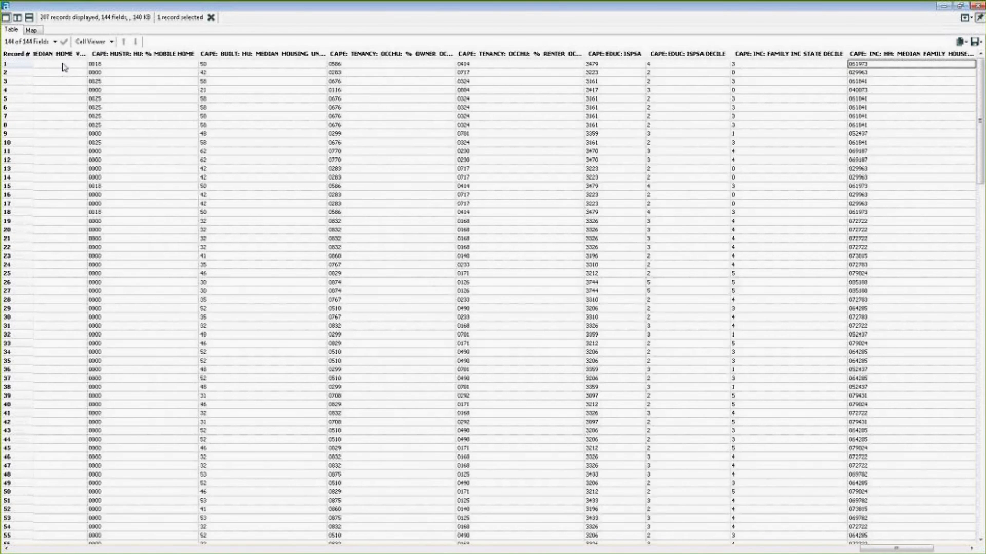
key(Right)
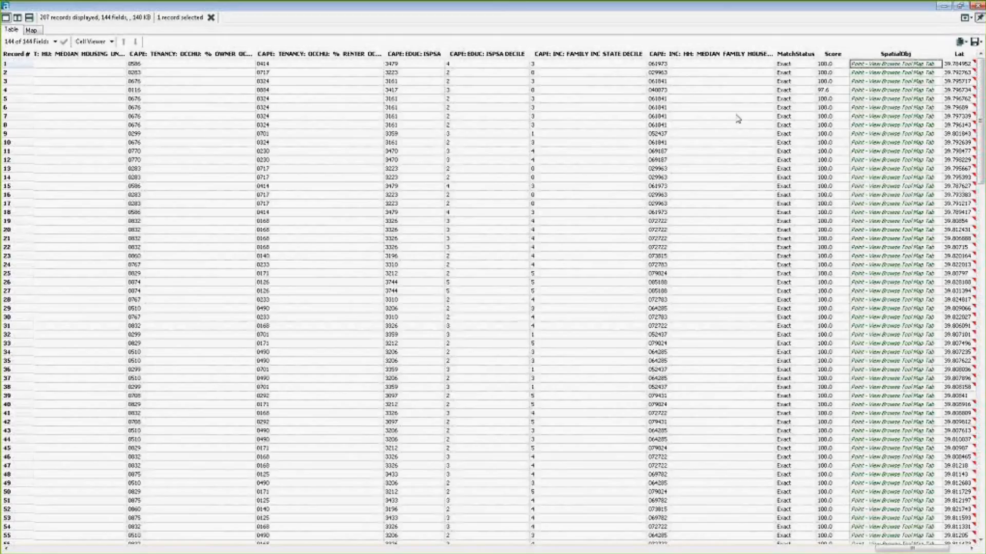
- View the matched records on the map, return to the table's income fields and close the expanded results window
click(31, 30)
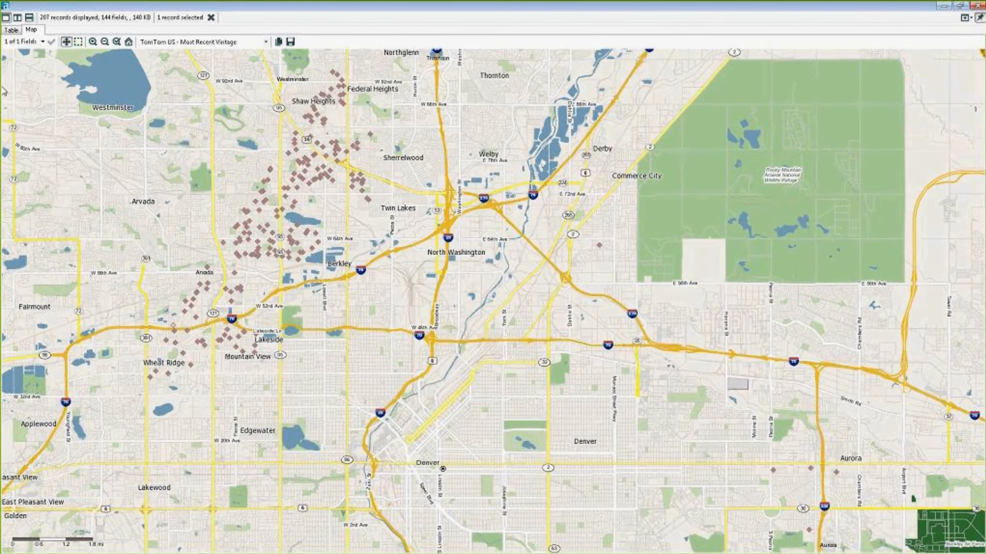
click(16, 31)
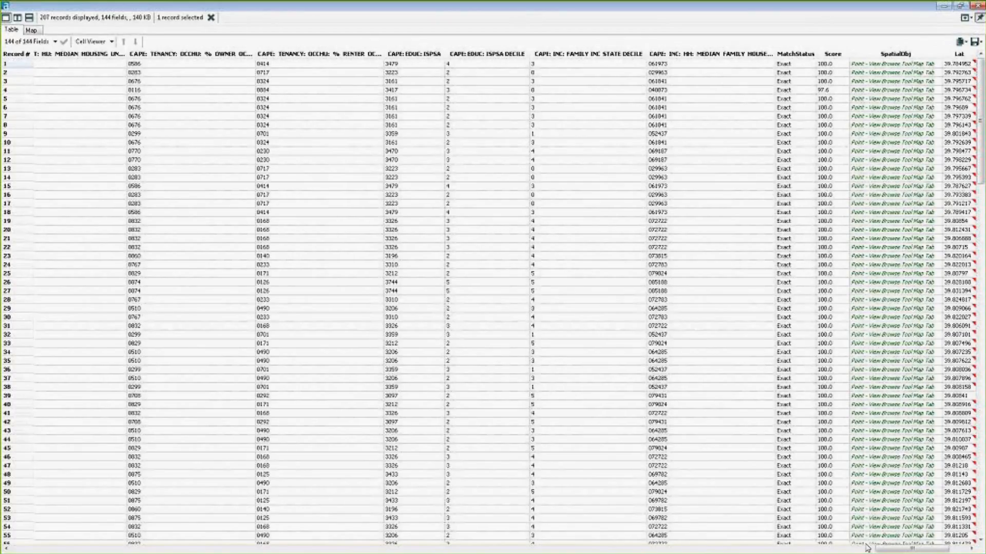
click(579, 73)
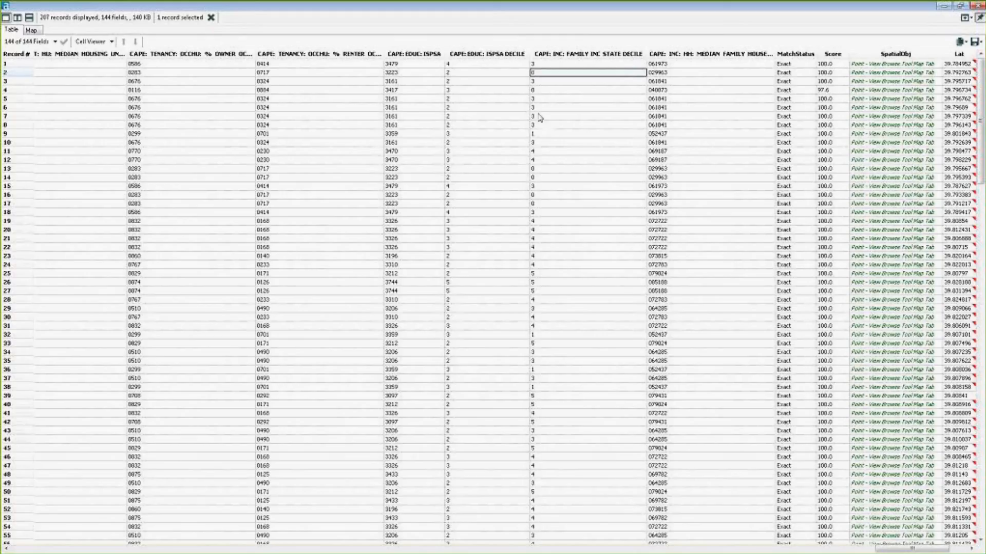
click(978, 6)
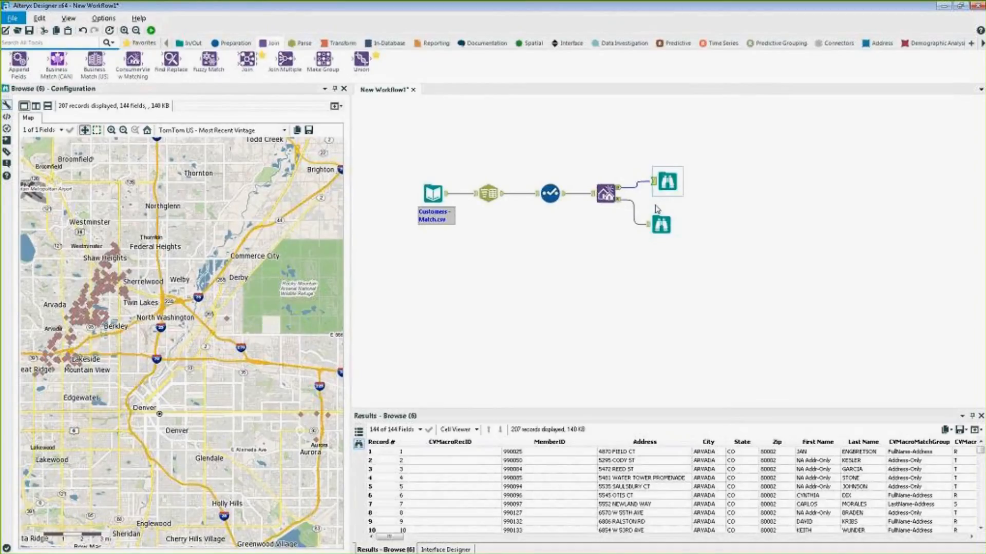
- Delete the Browse tool showing the match report and move the remaining Browse tool farther from the ConsumerView Matching tool
click(231, 43)
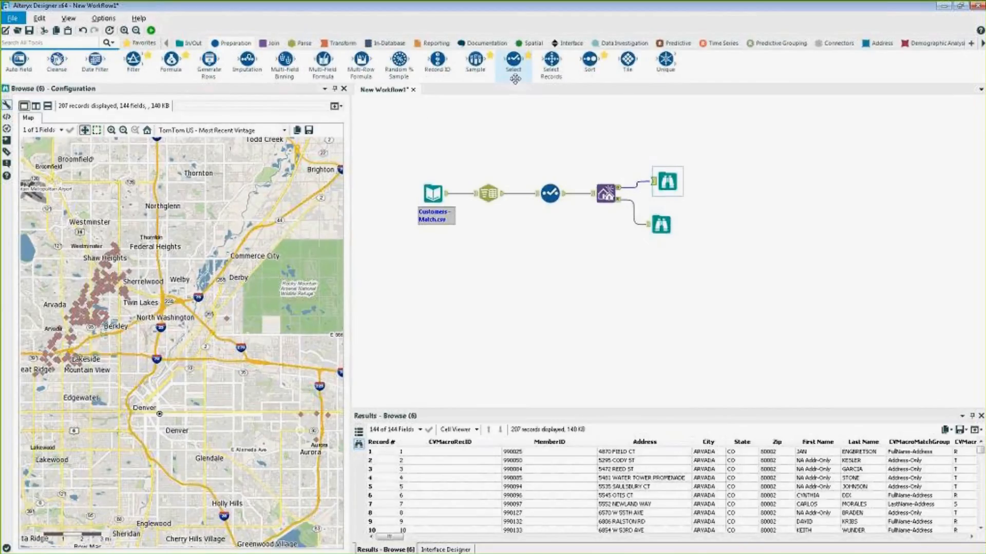
click(651, 217)
right_click(651, 217)
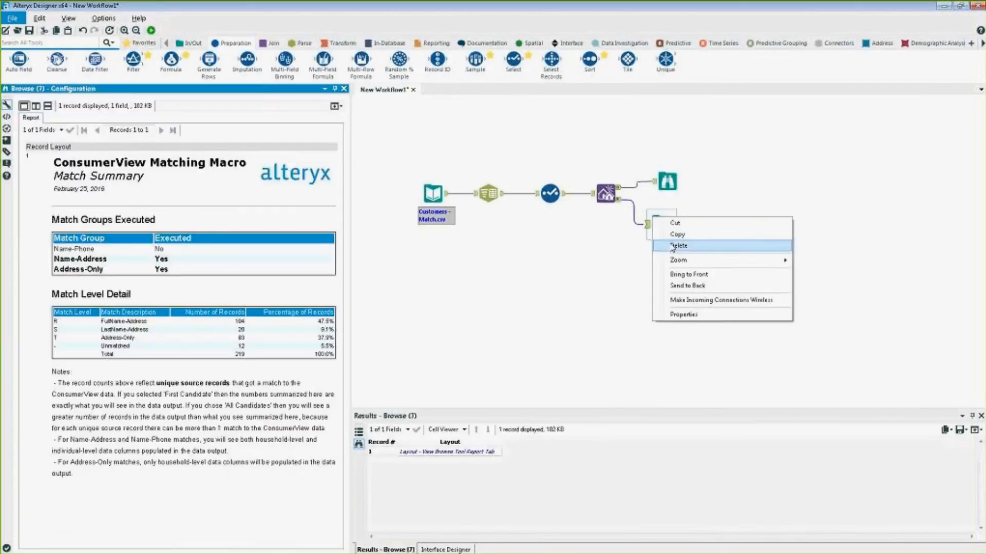
click(667, 245)
drag(668, 182, 686, 157)
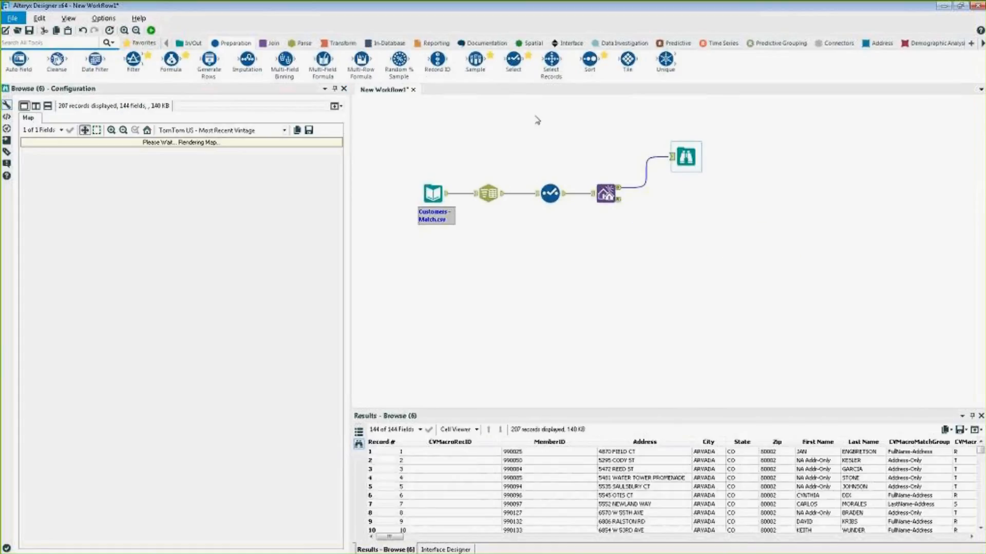
- Insert a Select tool between the ConsumerView Matching tool and the Browse tool, and deselect all of its fields
drag(513, 63, 653, 186)
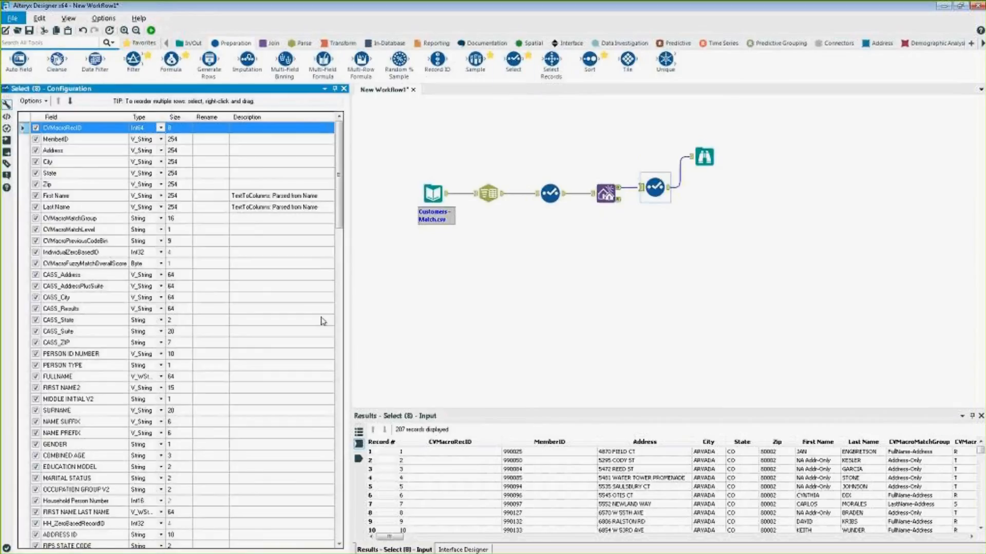
click(38, 101)
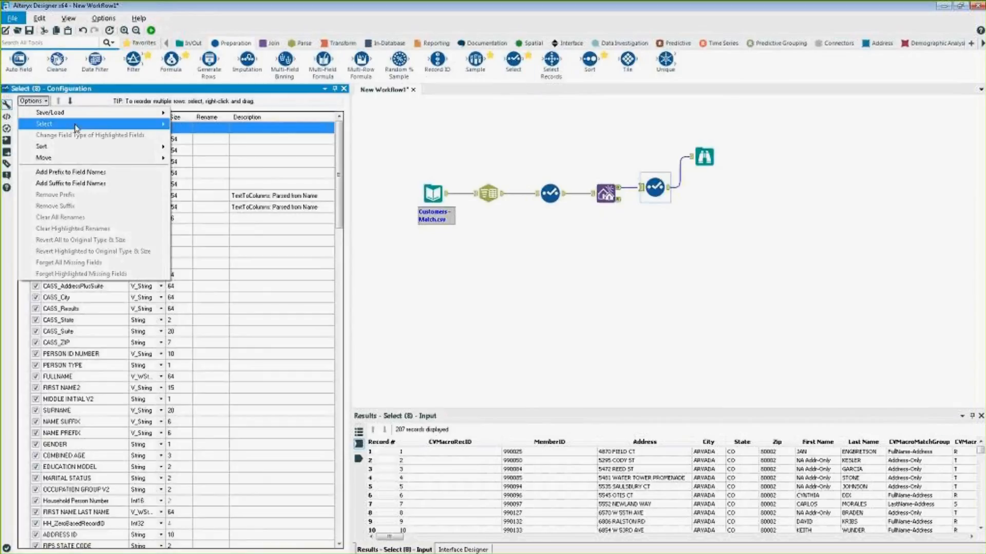
mouse_move(128, 123)
click(204, 136)
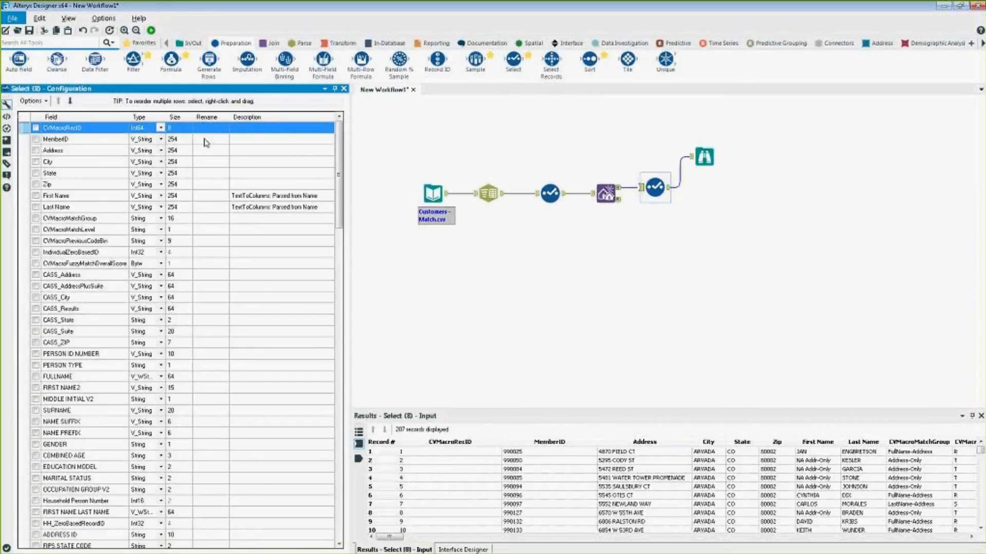
- Include only the MemberID, First Name, Last Name and MOSAIC HOUSEHOLD fields in the new Select tool
click(36, 139)
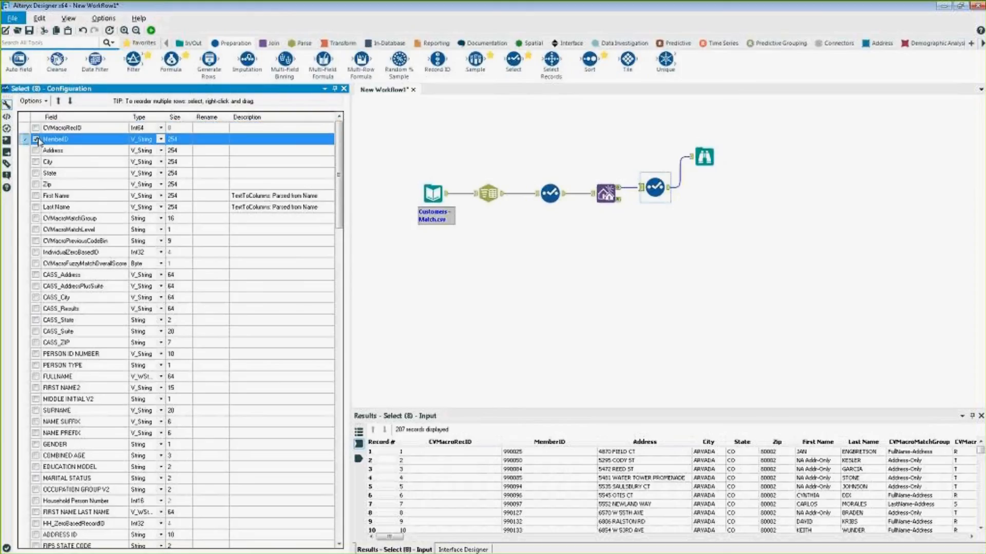
click(36, 196)
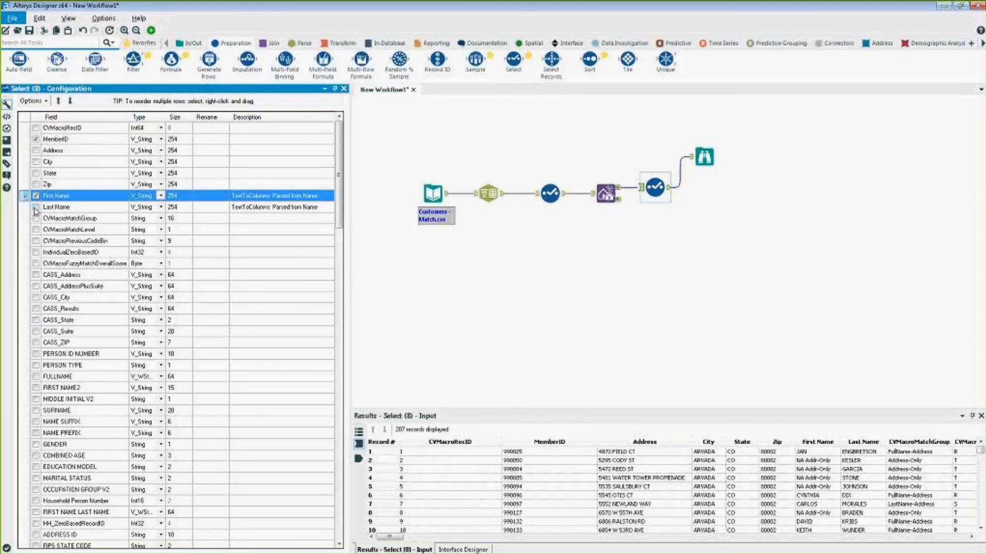
click(36, 207)
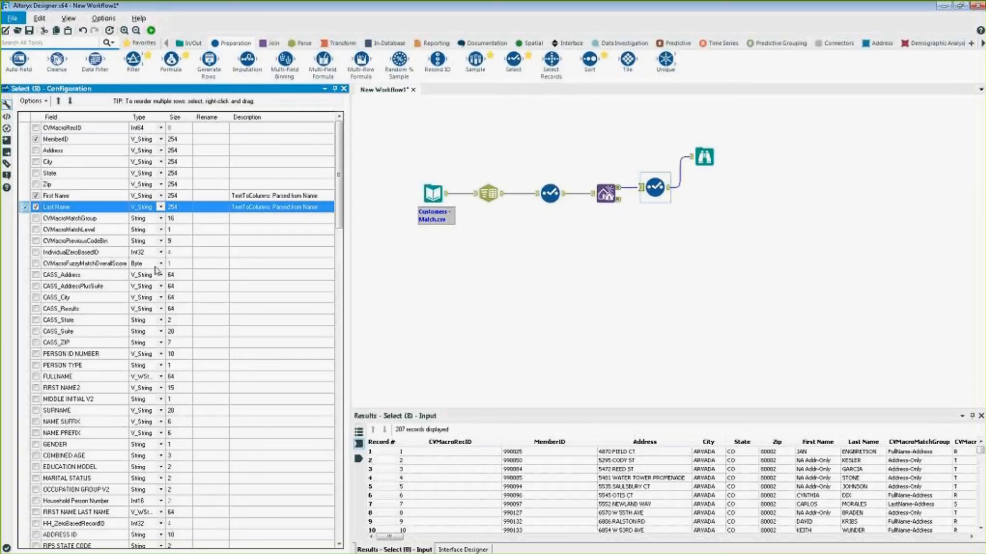
scroll(156, 271, down, 1)
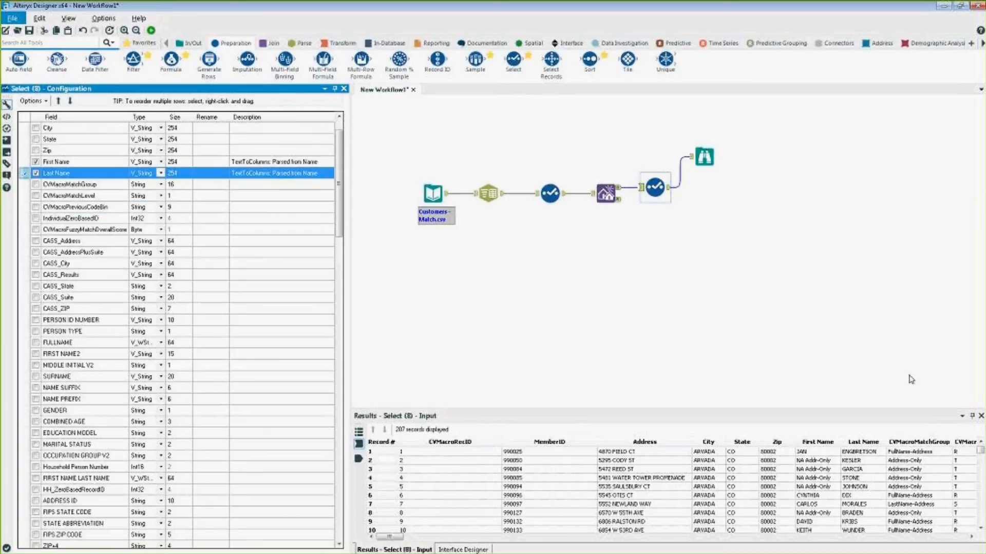
key(alt+Tab)
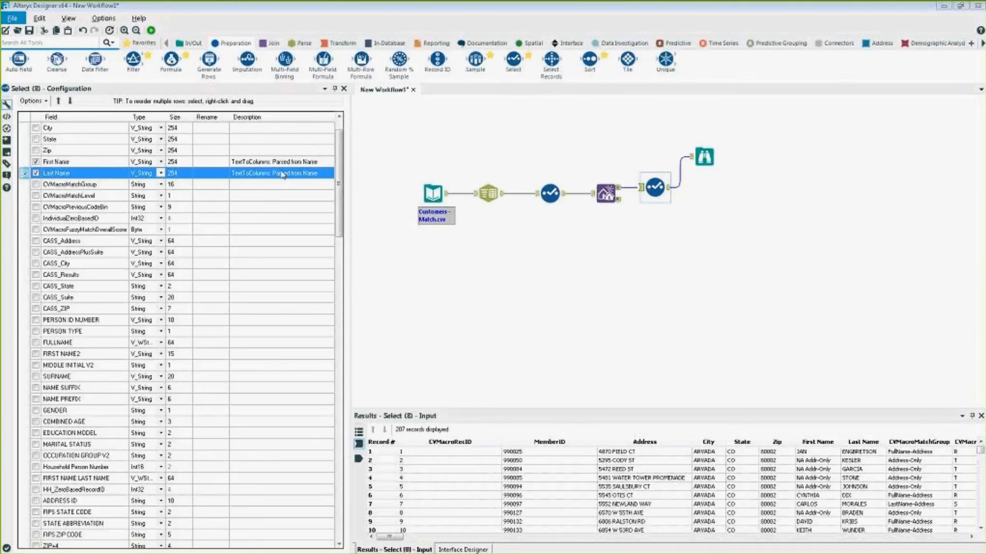
drag(338, 186, 351, 413)
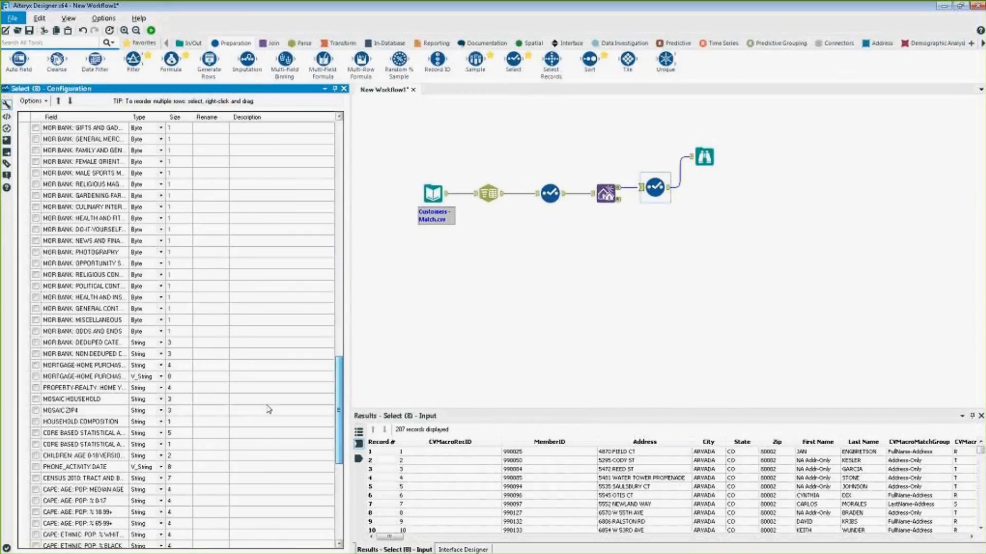
click(35, 399)
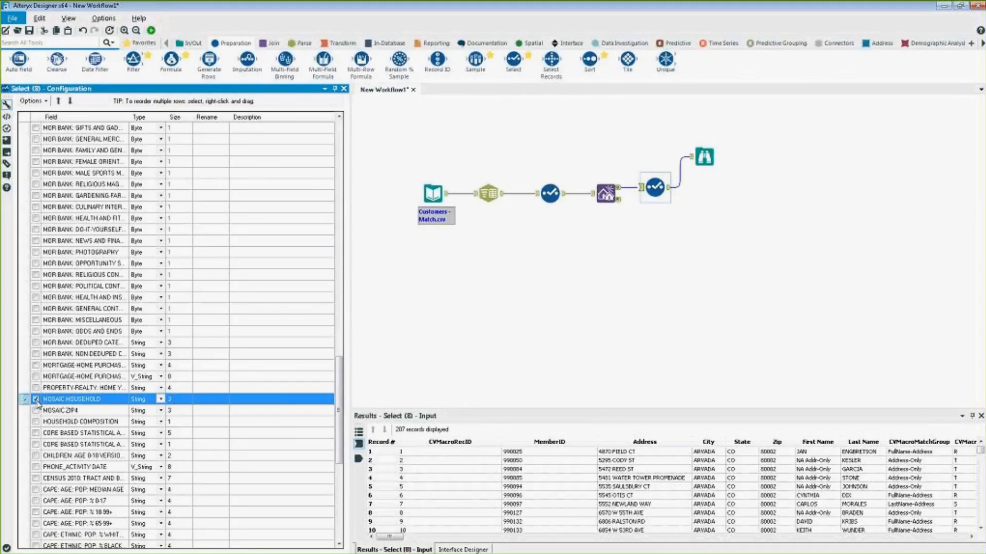
- Run the workflow and examine the first names, last names and Mosaic Household codes in the Browse results
click(151, 31)
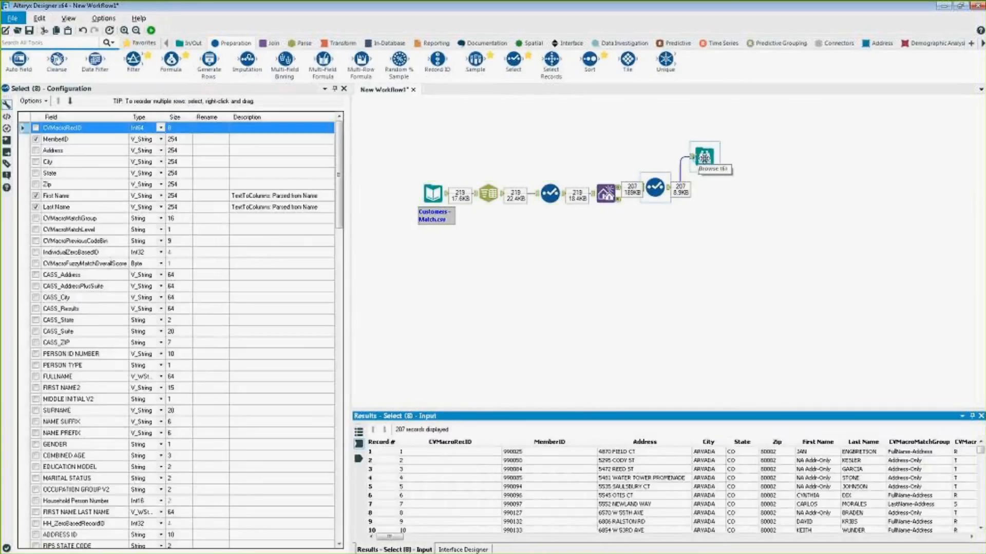
click(700, 157)
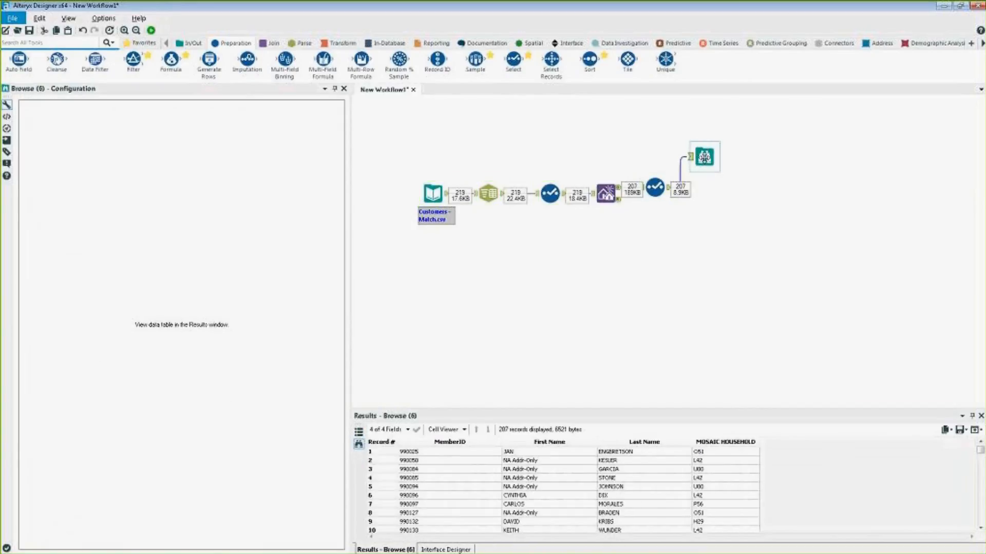
click(524, 455)
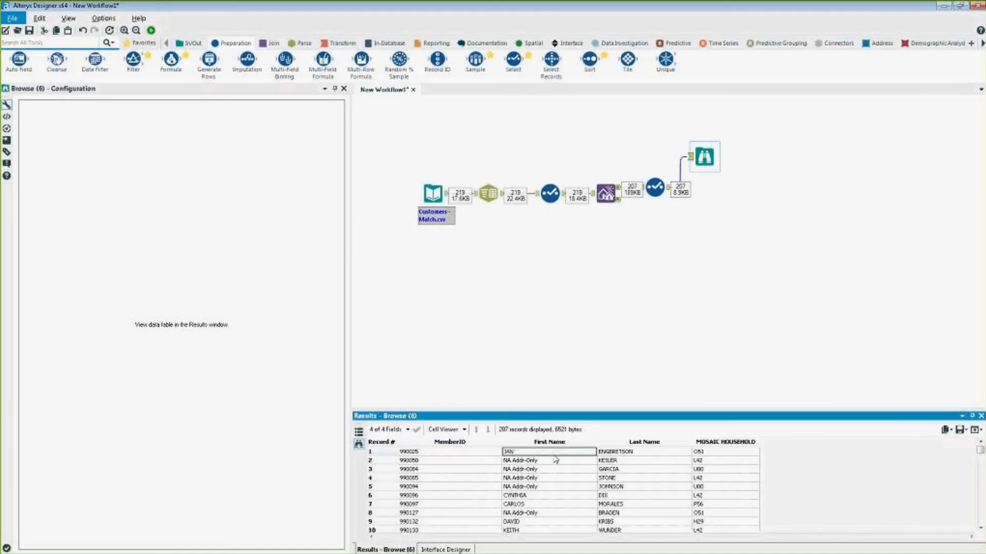
click(616, 454)
click(708, 461)
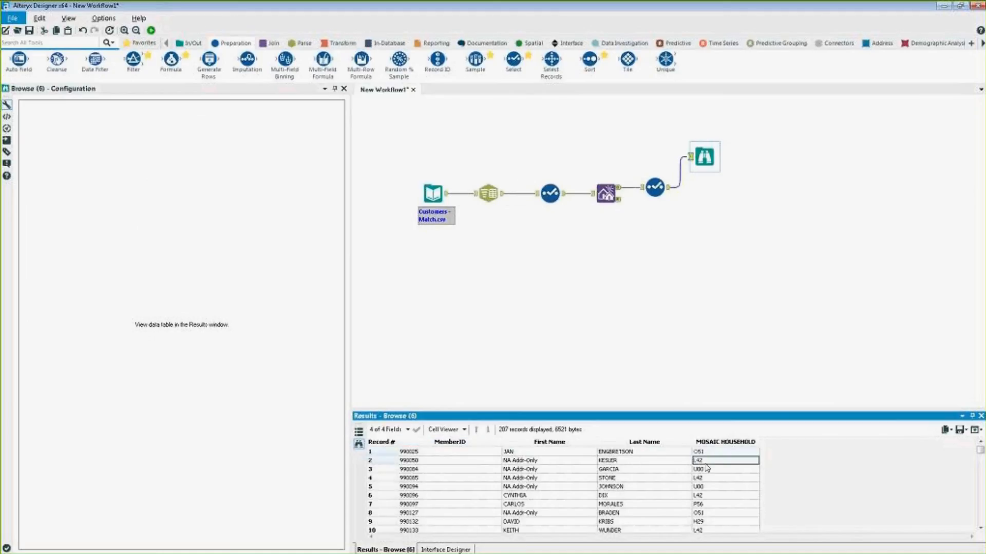
click(527, 460)
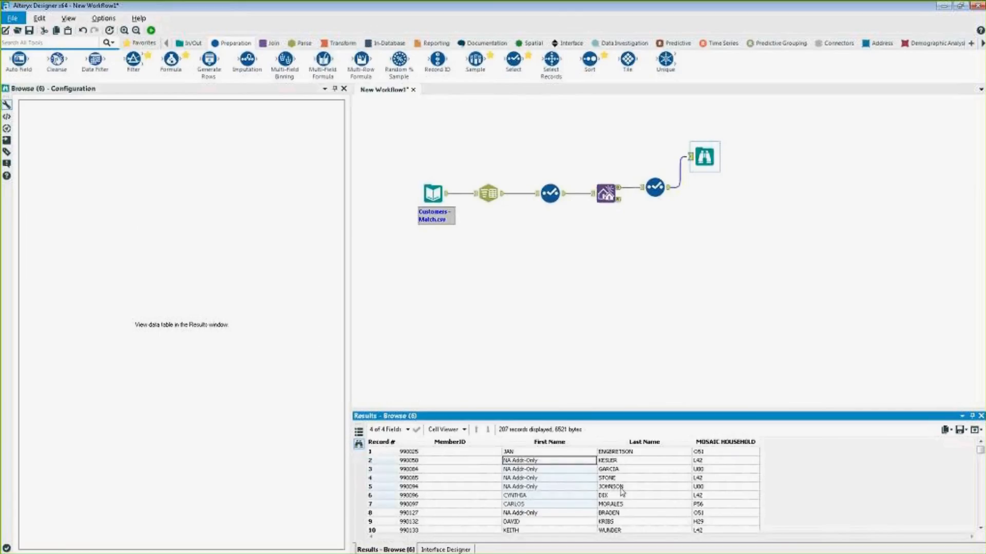
click(644, 478)
click(538, 461)
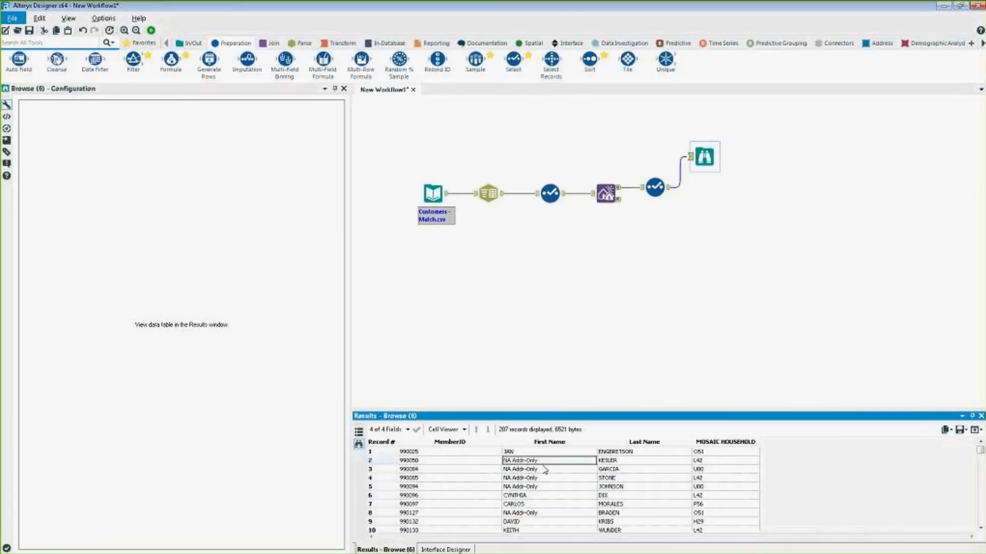
- Replace First Name and Last Name with FULLNAME in the Select tool after matching, rerun the workflow and view that tool's output
click(655, 188)
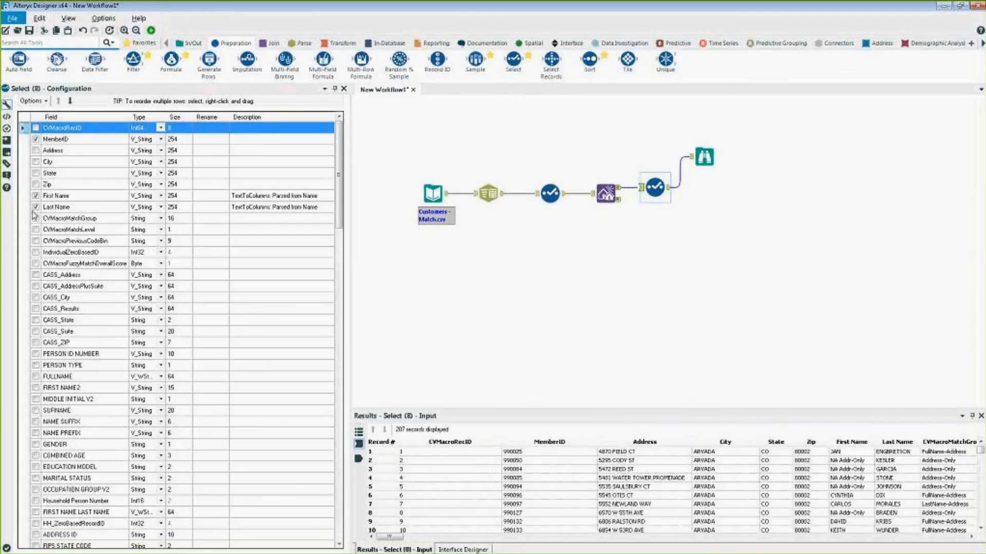
click(35, 207)
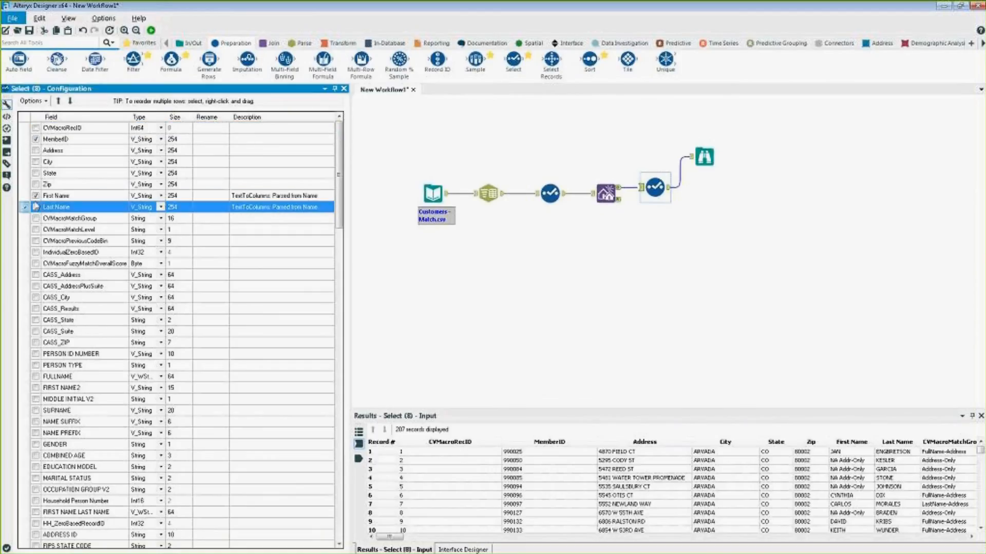
click(35, 195)
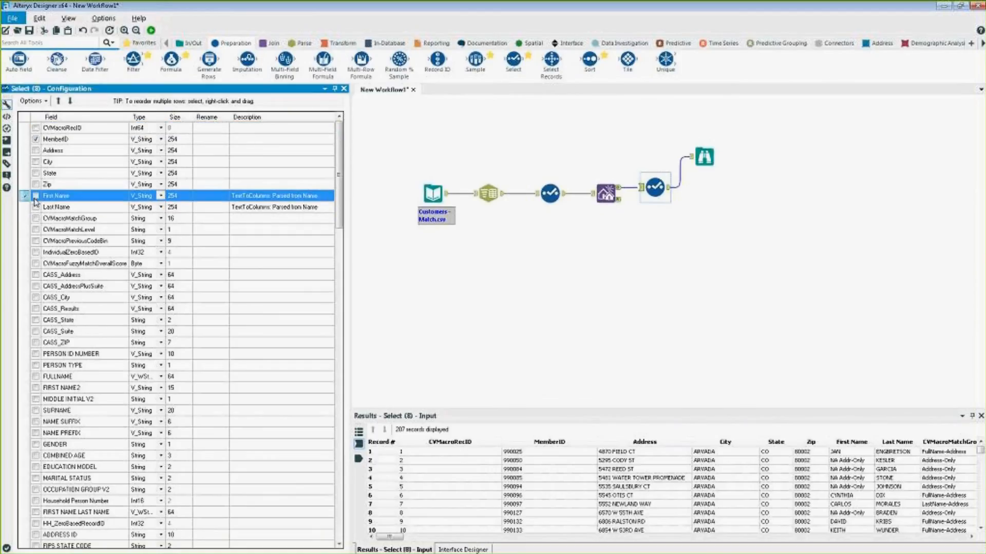
click(36, 377)
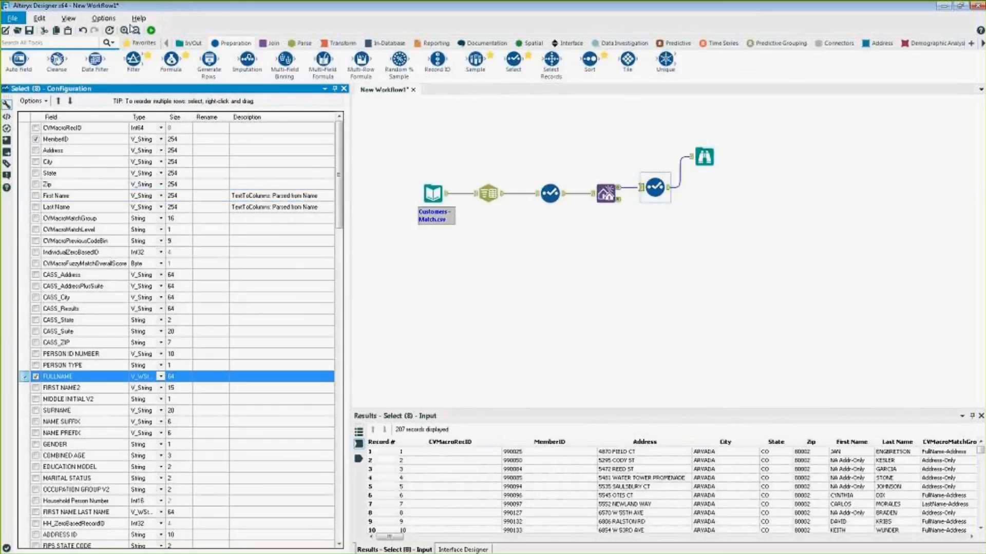
click(150, 31)
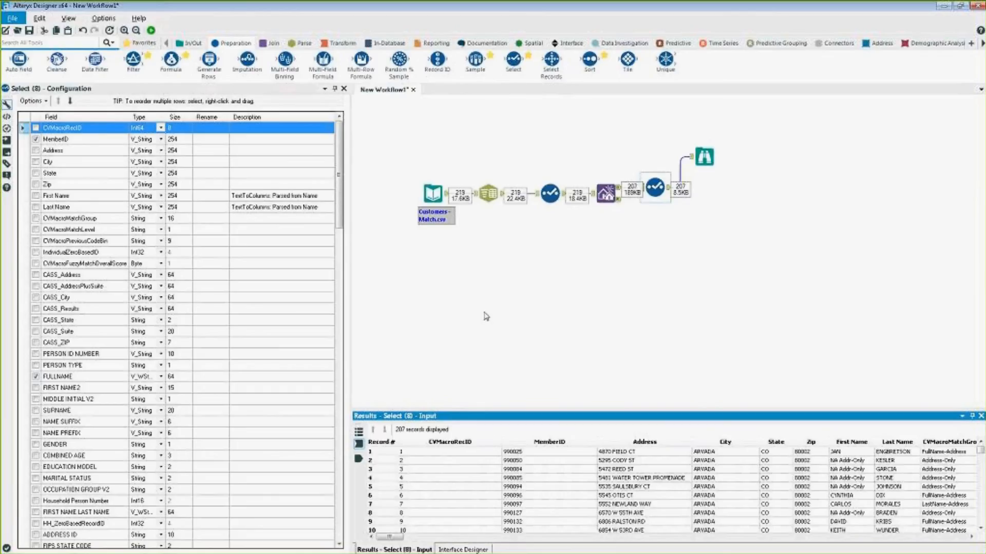
click(359, 459)
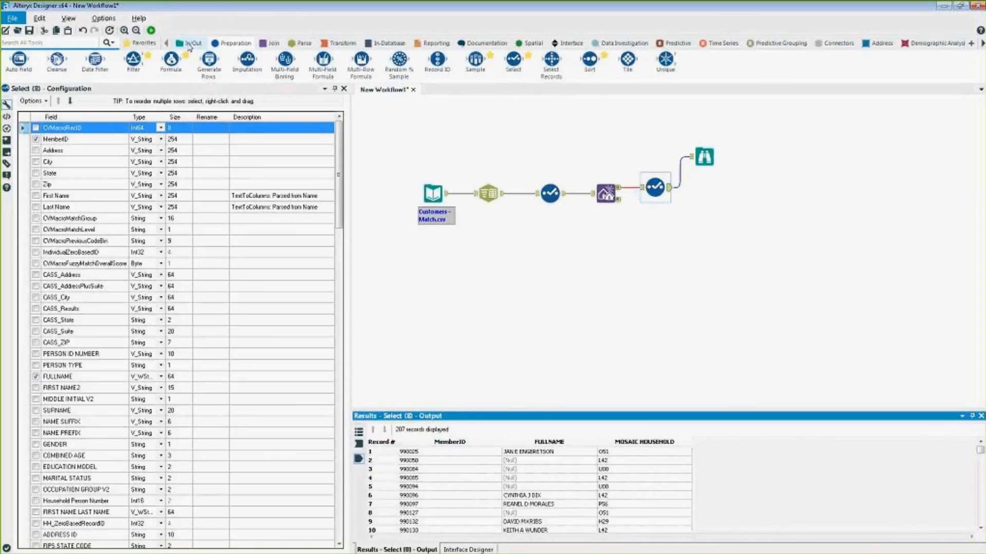
- Add a second Input Data tool below the customer workflow and load the Customers - Products.csv file into it
click(189, 45)
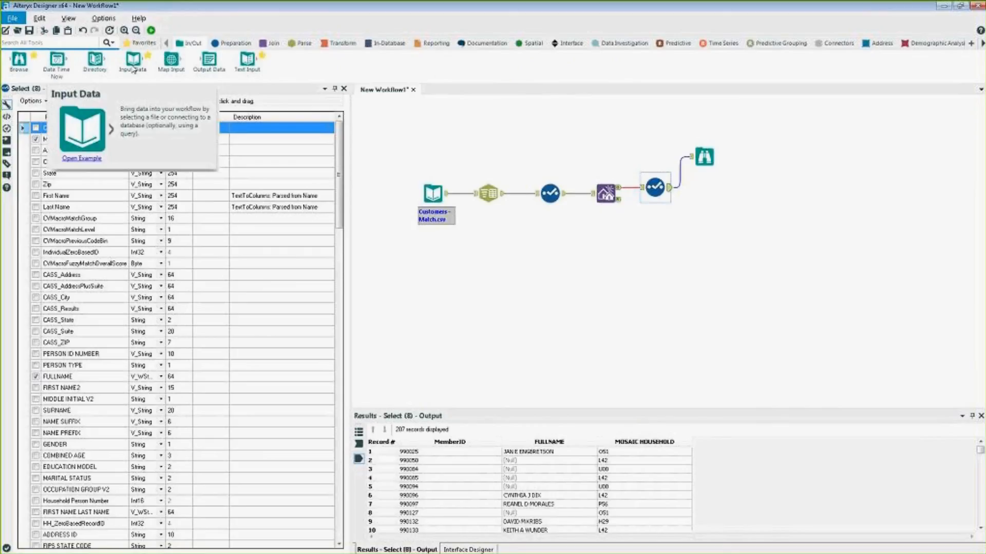
drag(133, 61, 434, 305)
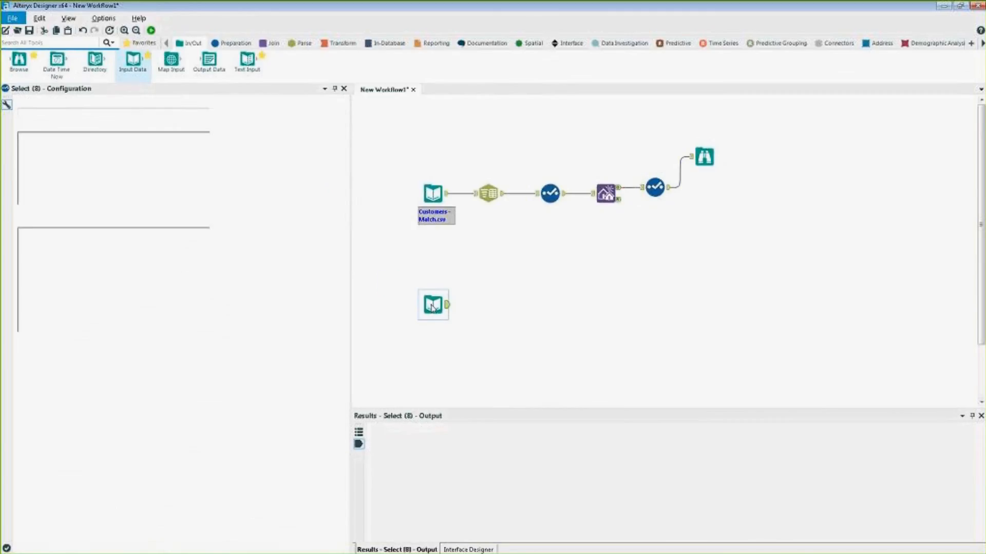
click(336, 113)
click(46, 124)
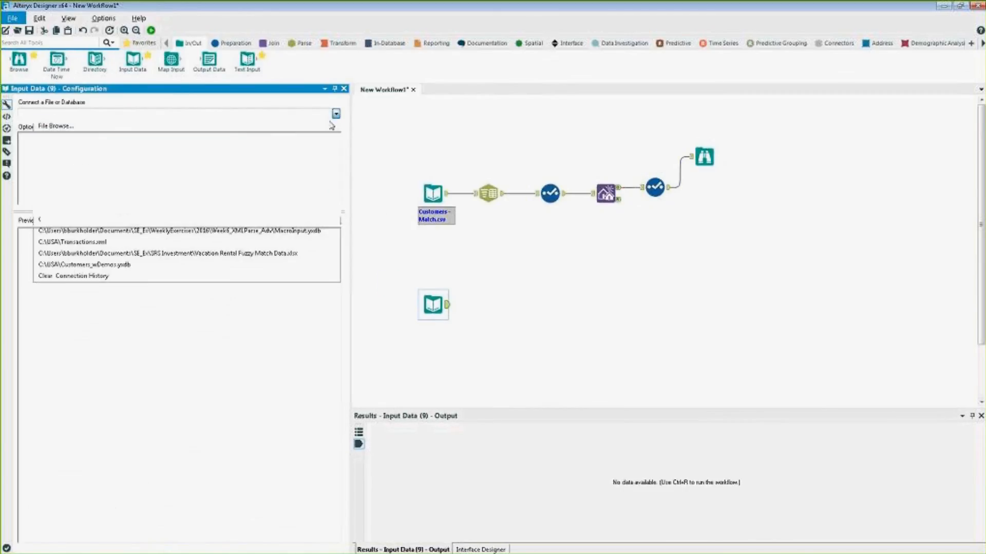
double_click(97, 61)
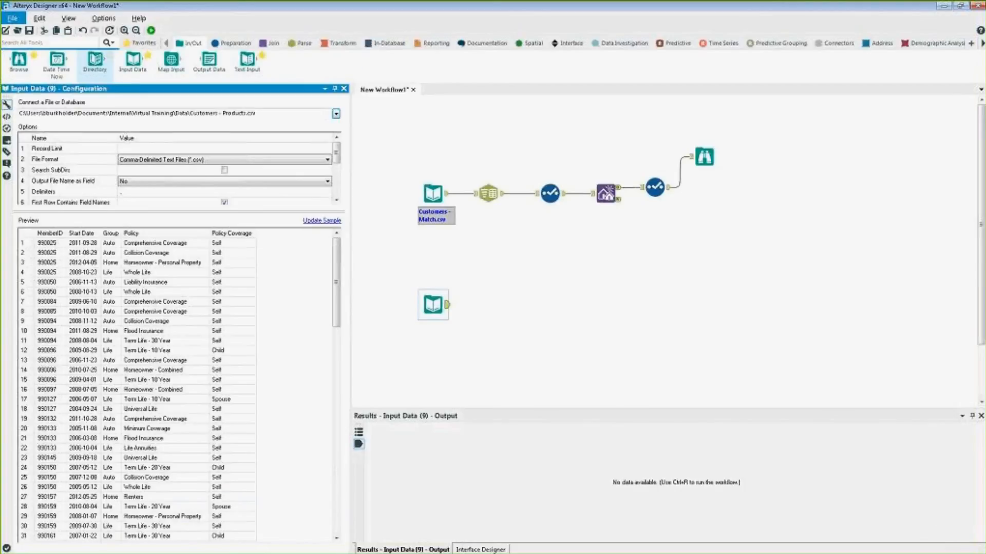
- Examine the member IDs, start dates and groups in the preview of the products file
click(50, 244)
drag(51, 248, 58, 338)
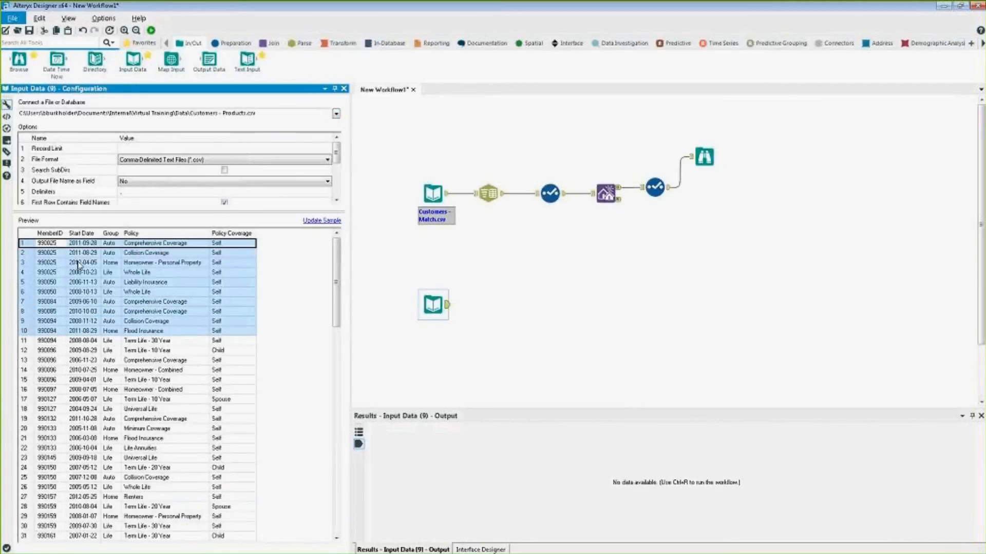
click(80, 246)
drag(80, 248, 86, 286)
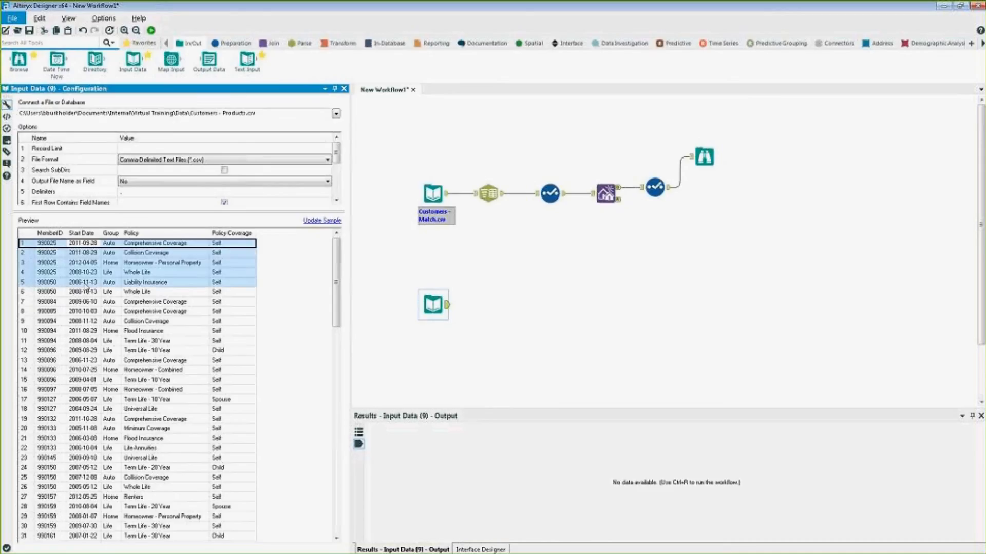
click(107, 245)
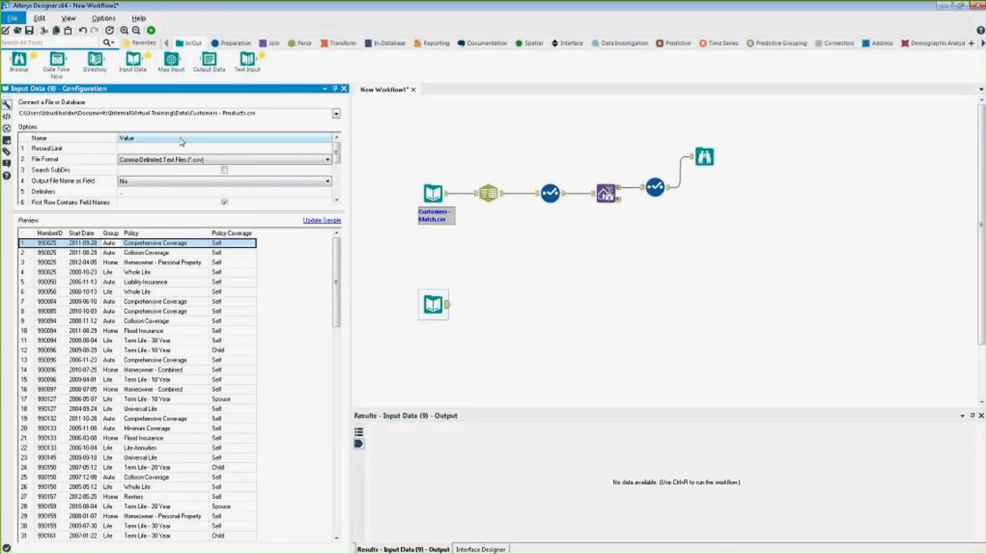
click(78, 256)
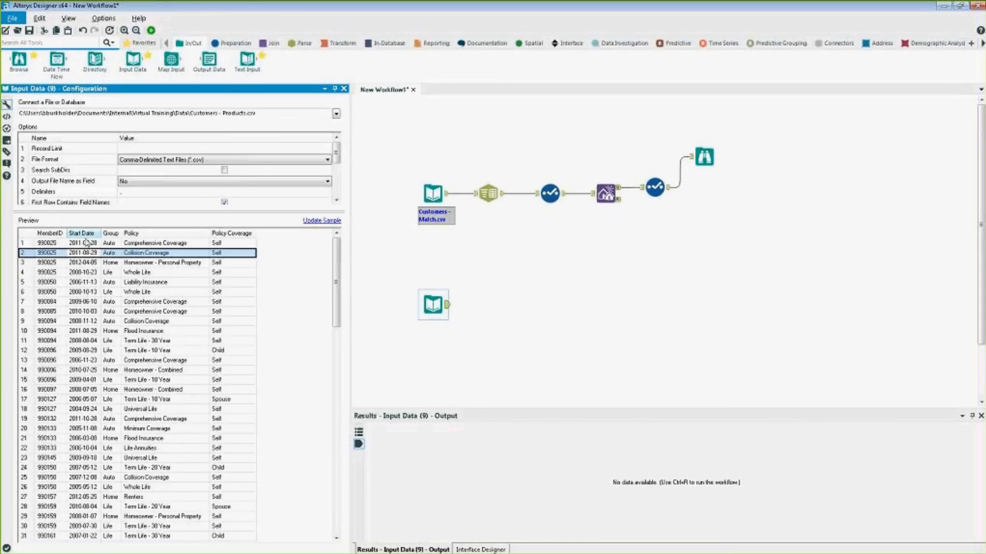
click(946, 396)
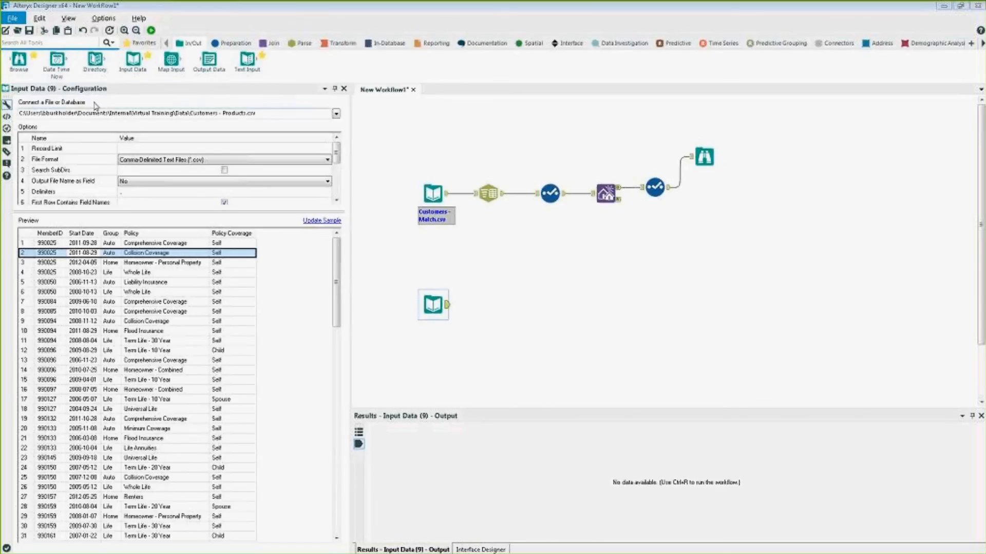
- Attach a DateTime tool to the Customers - Products.csv input and choose Start Date as the string field to convert
click(311, 46)
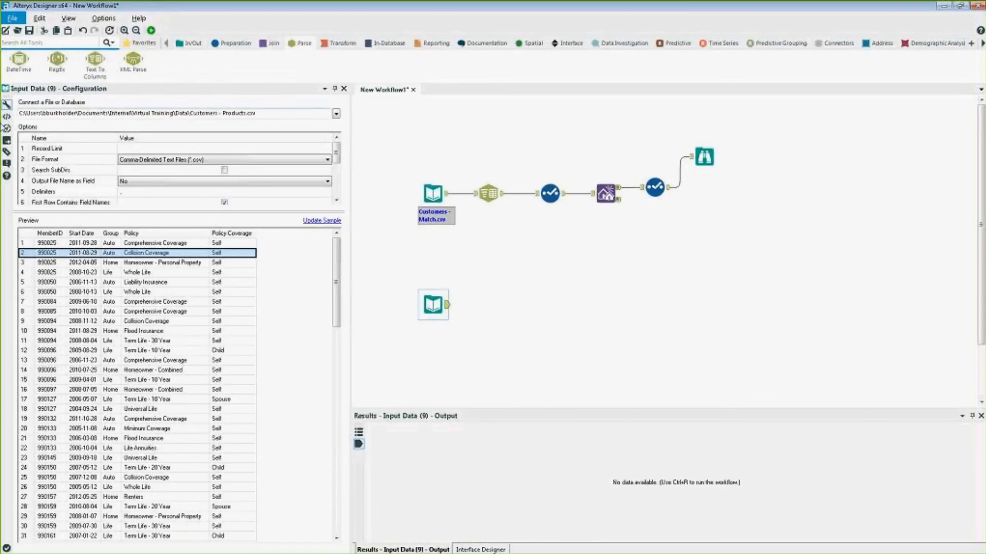
drag(19, 60, 494, 305)
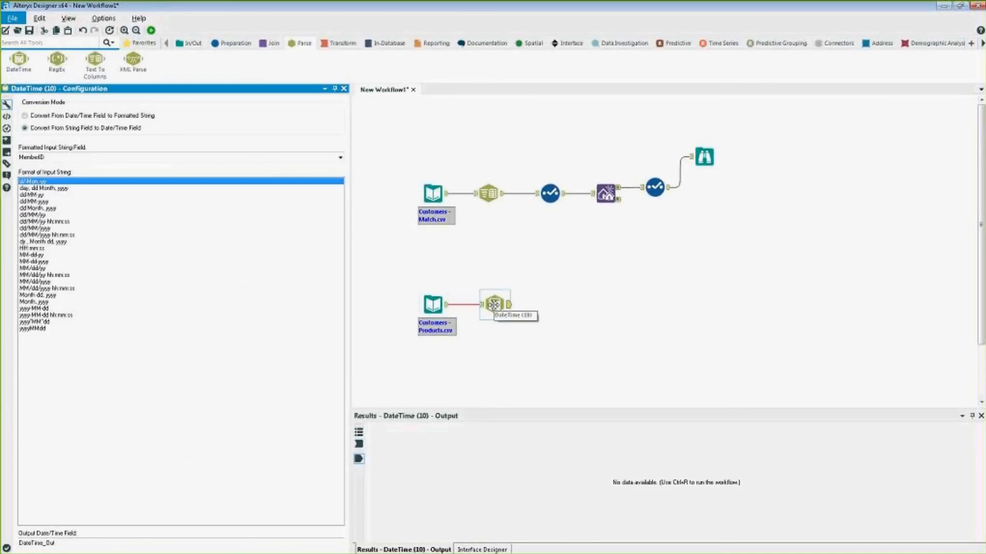
click(96, 160)
click(340, 158)
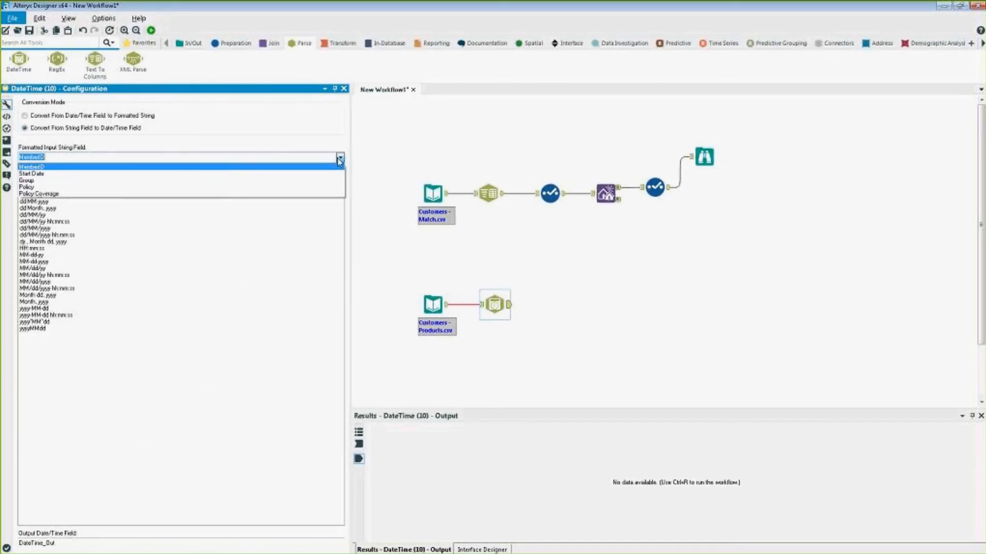
click(56, 186)
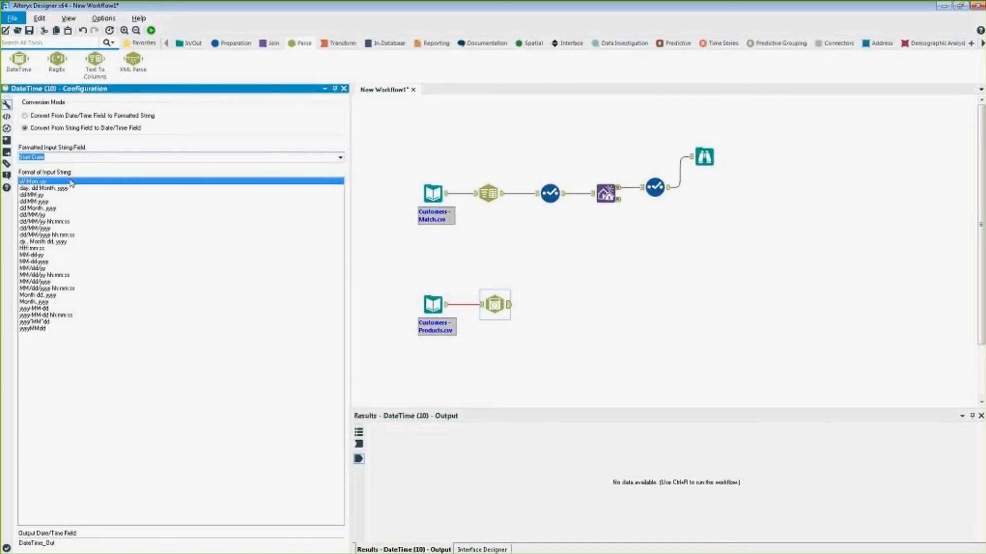
- Set the DateTime tool's input string format to yyyy-MM-dd, run the workflow and check the converted dates
click(359, 445)
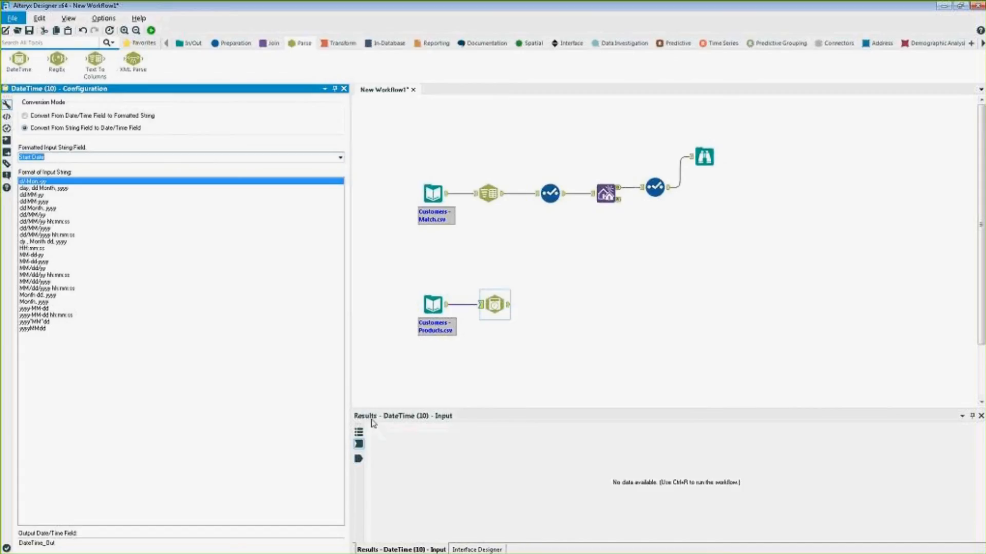
click(447, 306)
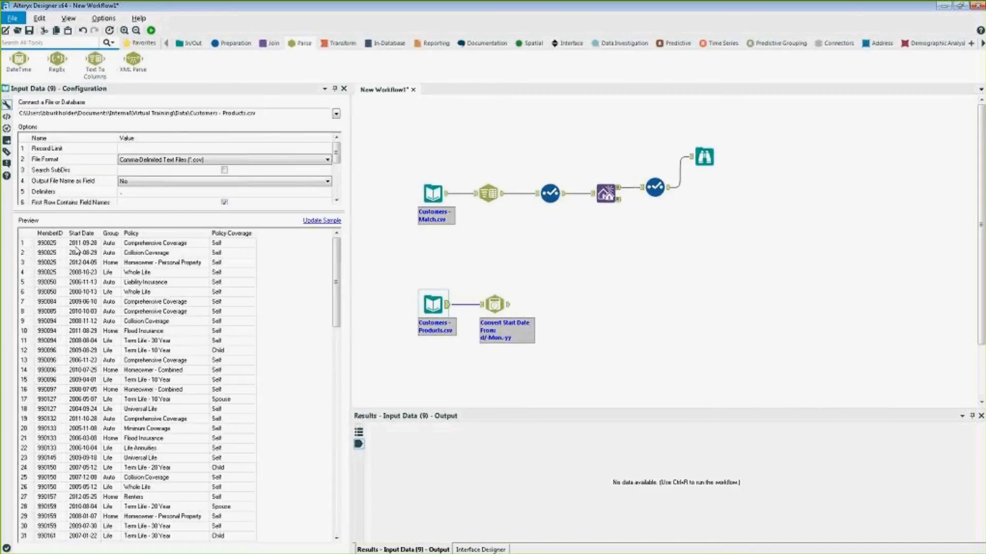
click(496, 307)
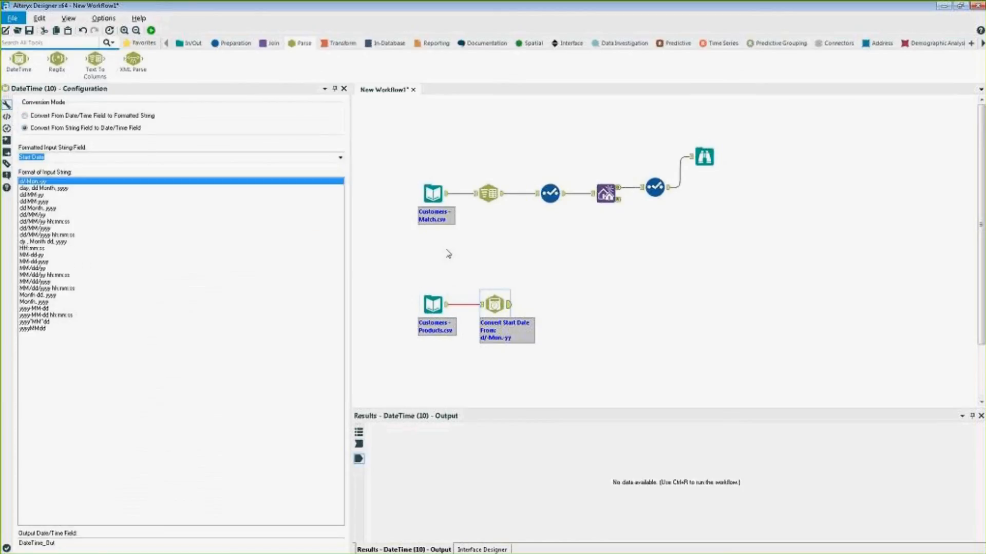
click(44, 308)
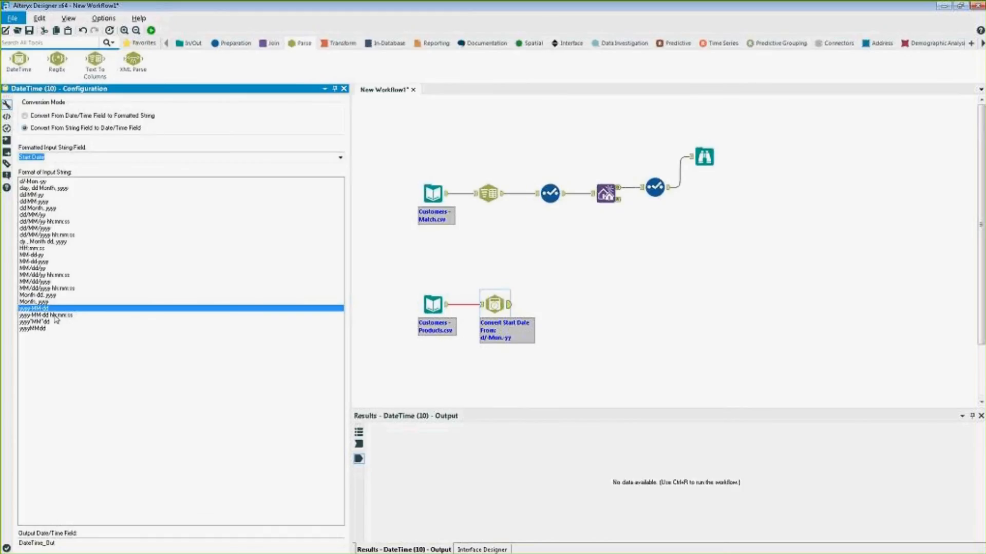
click(55, 543)
click(151, 31)
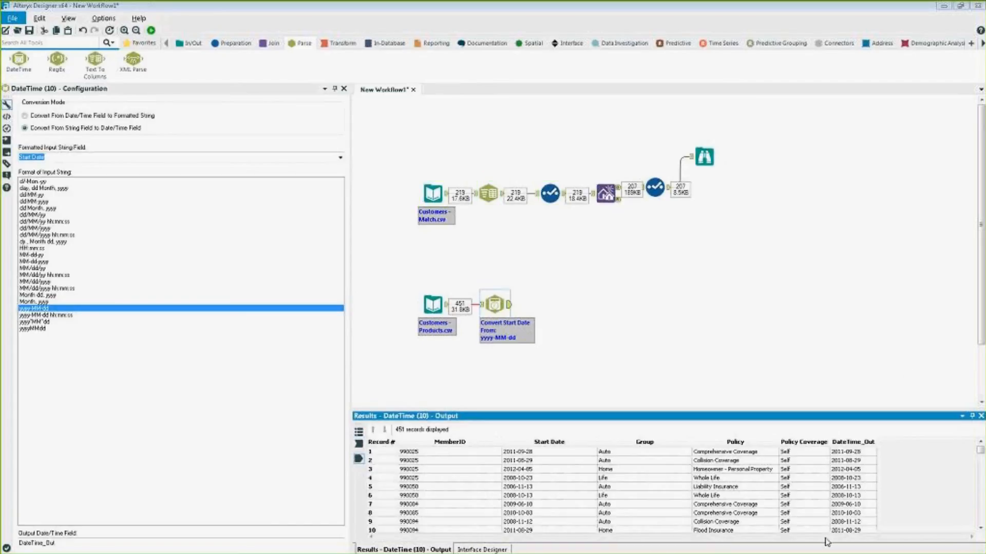
click(860, 455)
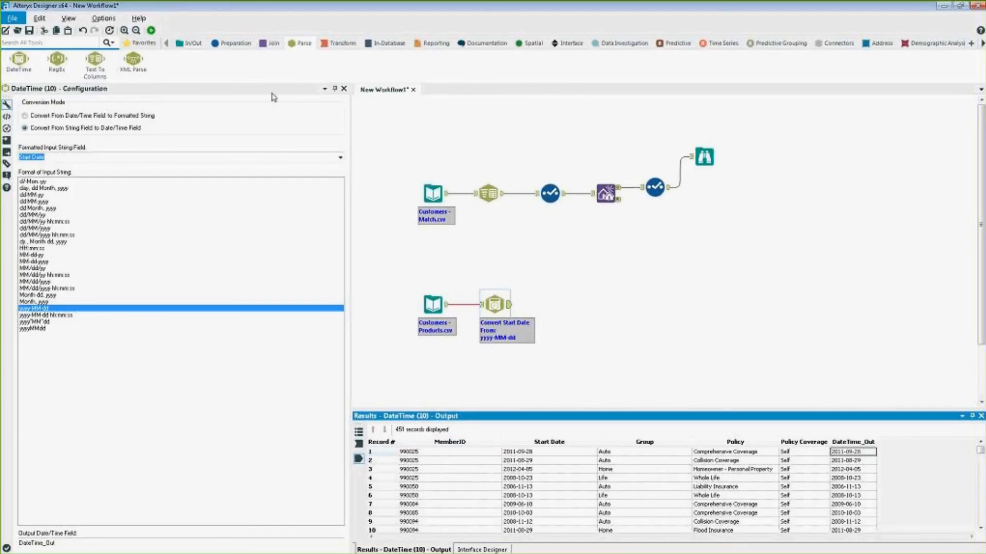
- Add a Select tool after the DateTime tool, exclude the original Start Date field and rename DateTime_Out to Start Date
click(231, 44)
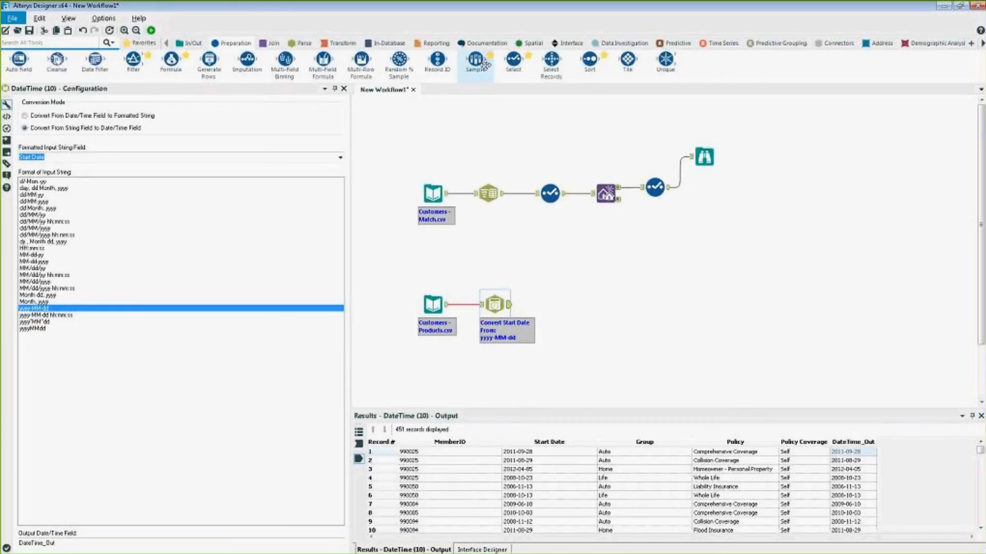
drag(513, 60, 562, 305)
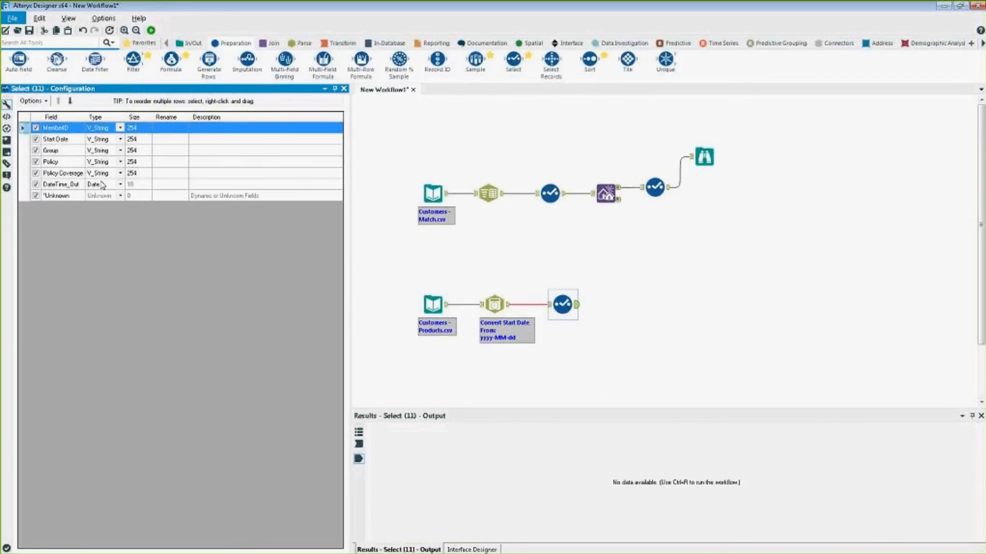
click(36, 140)
click(169, 184)
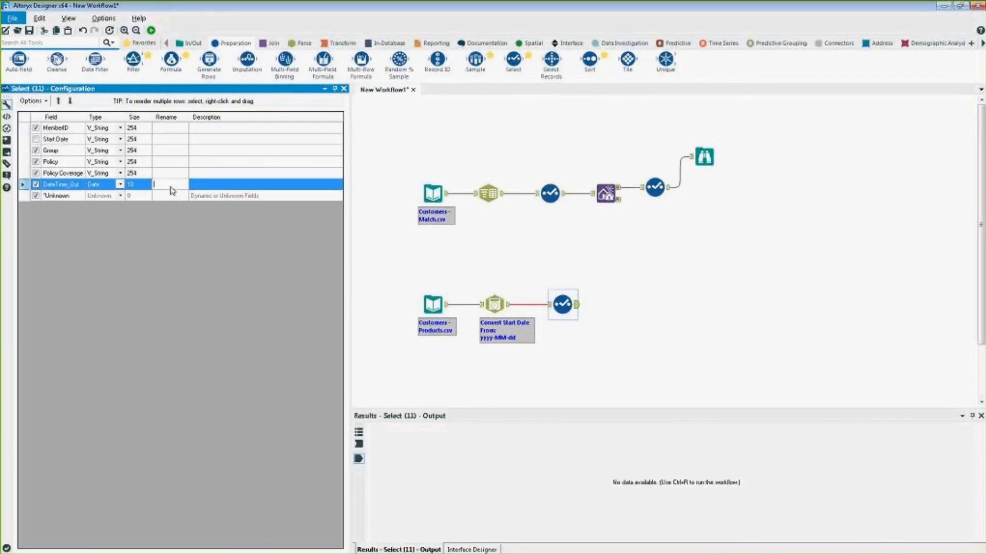
text(Start Date)
click(360, 448)
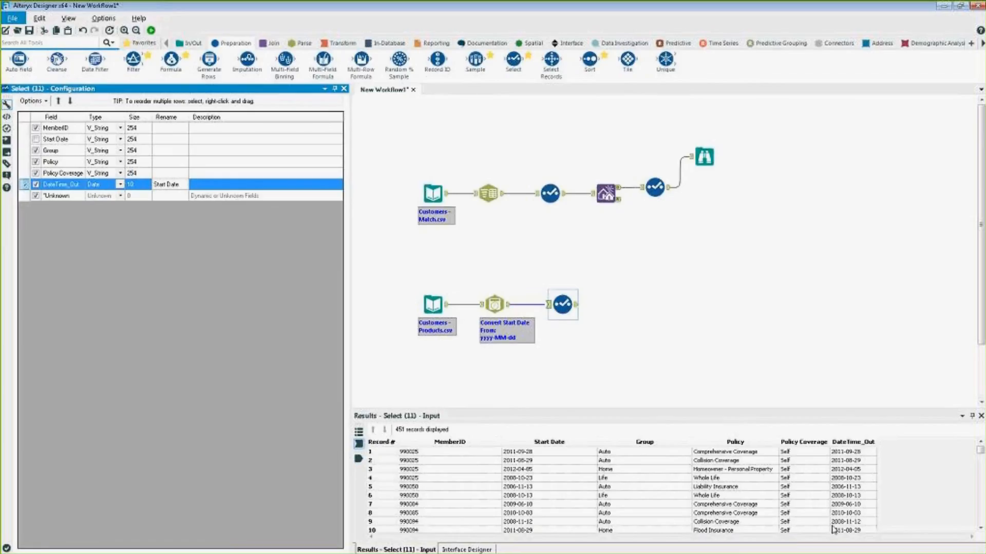
click(857, 460)
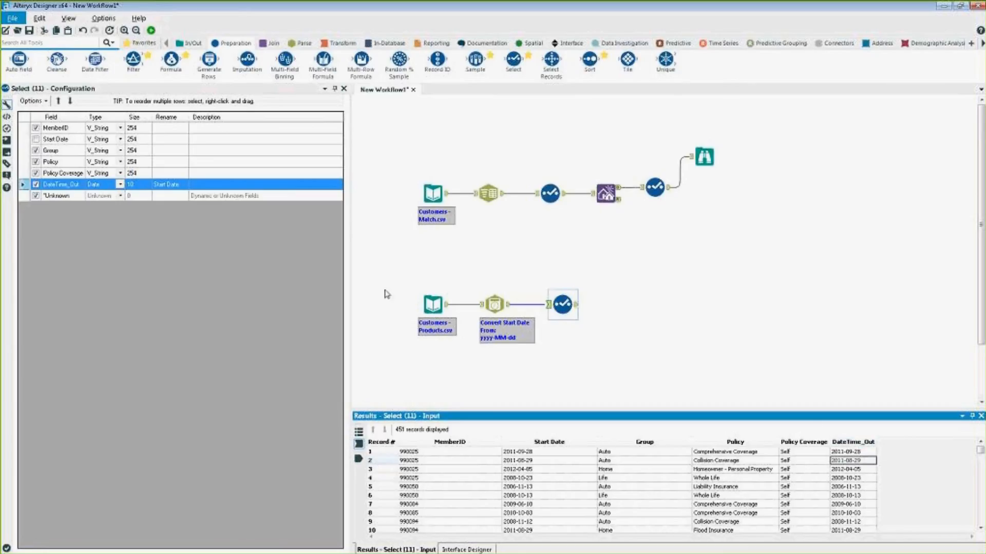
- Connect a Formula tool after the products branch's Select tool and create a new output field called Duration
drag(171, 59, 624, 309)
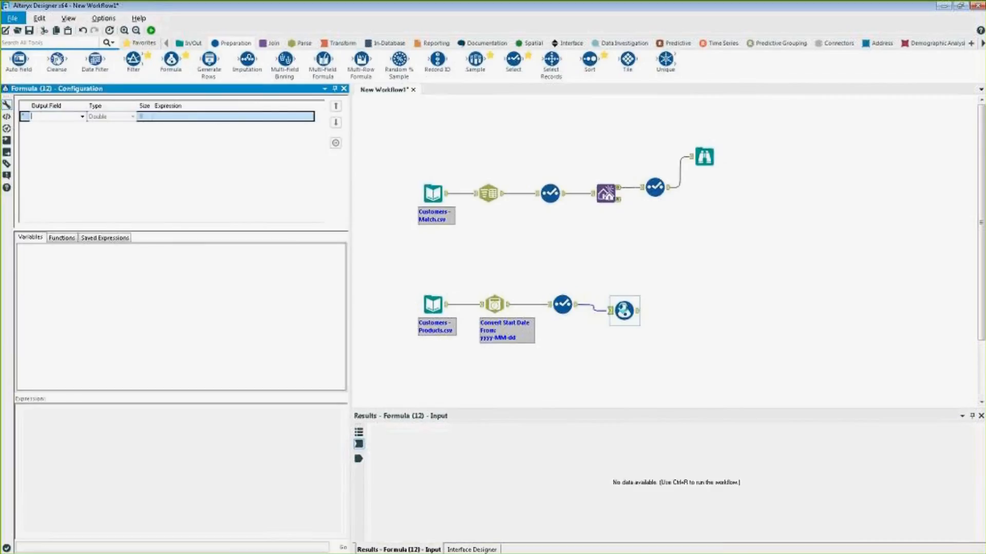
click(71, 116)
text(Duration)
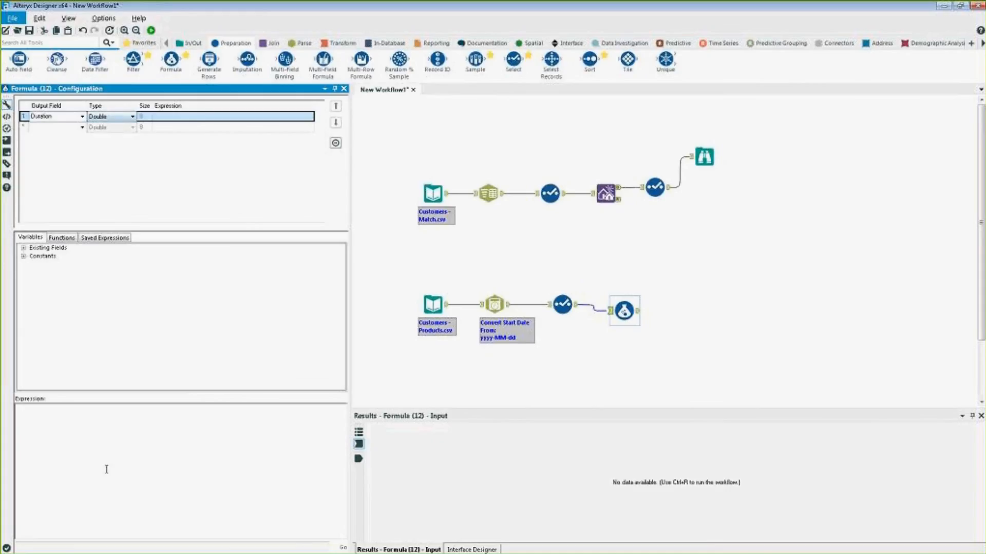
- Write the Duration expression as DateTimeDiff(DateTimeNow(),[Start Date],'months')
click(61, 238)
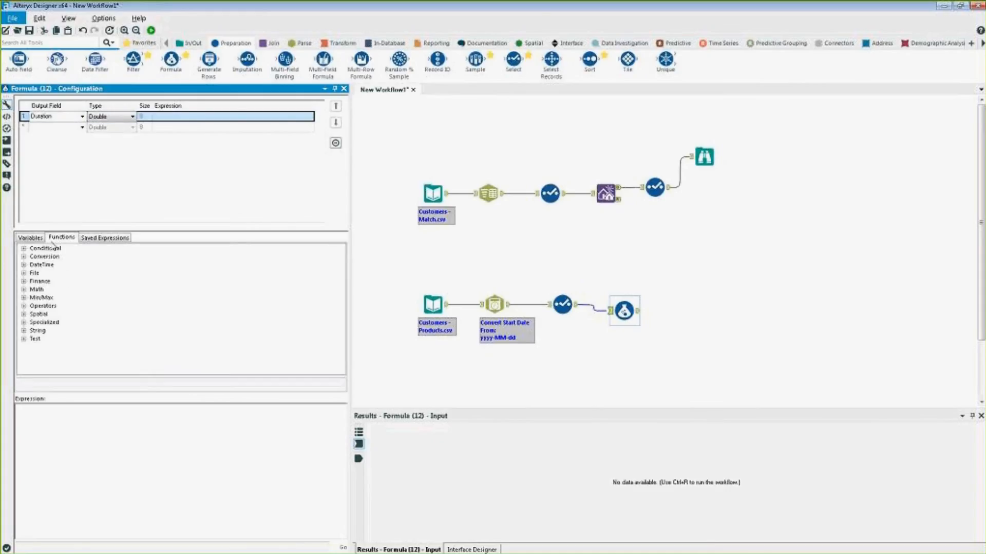
double_click(34, 265)
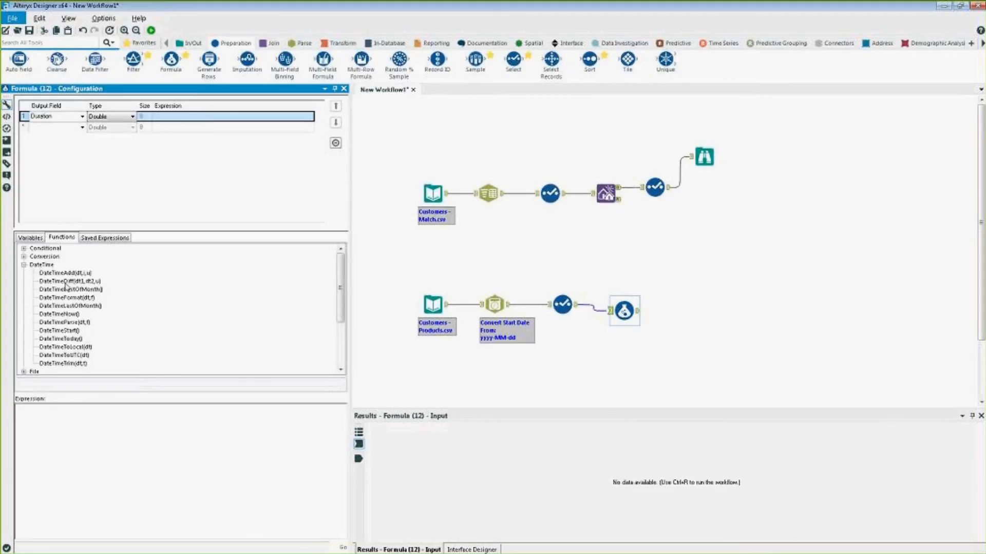
double_click(67, 282)
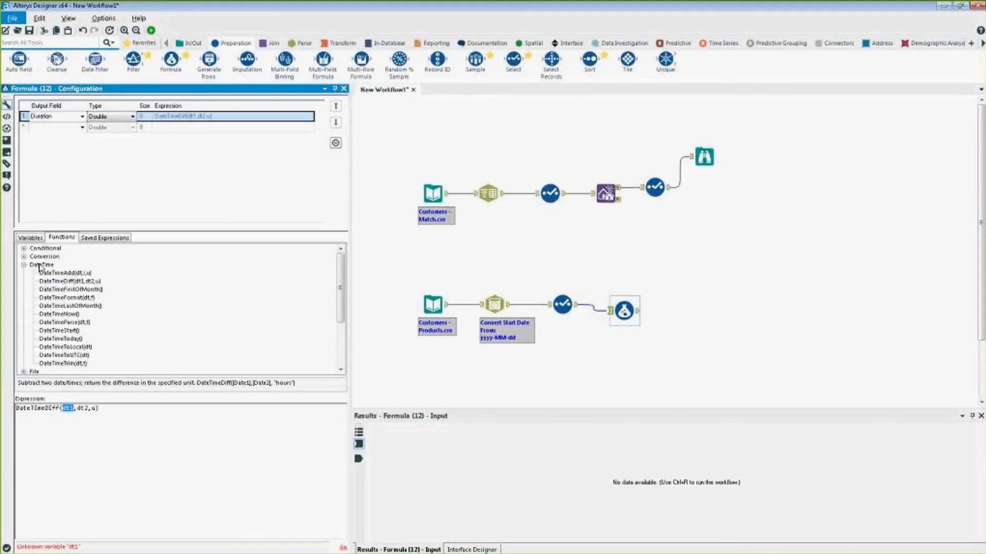
double_click(75, 315)
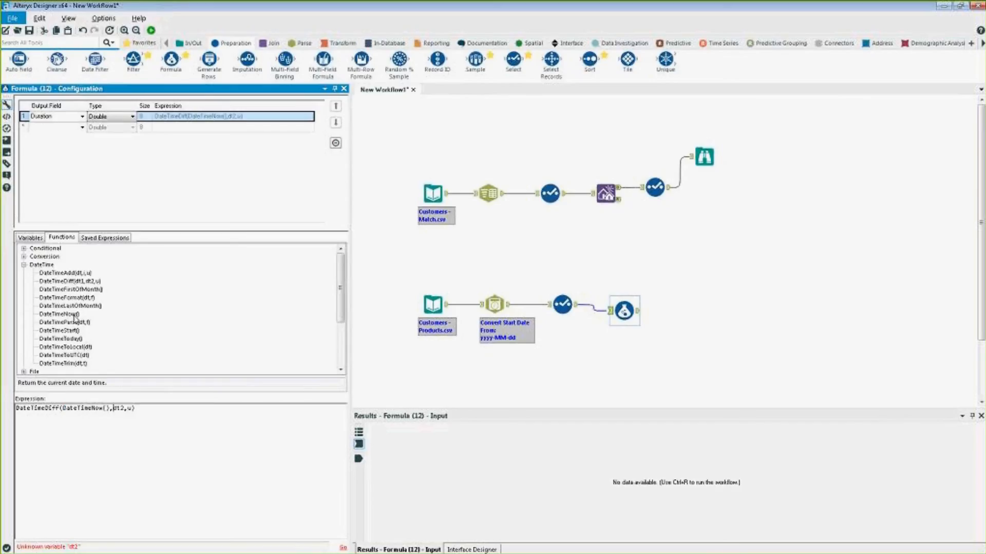
key(BackSpace)
key(BackSpace)
key(BackSpace)
click(30, 238)
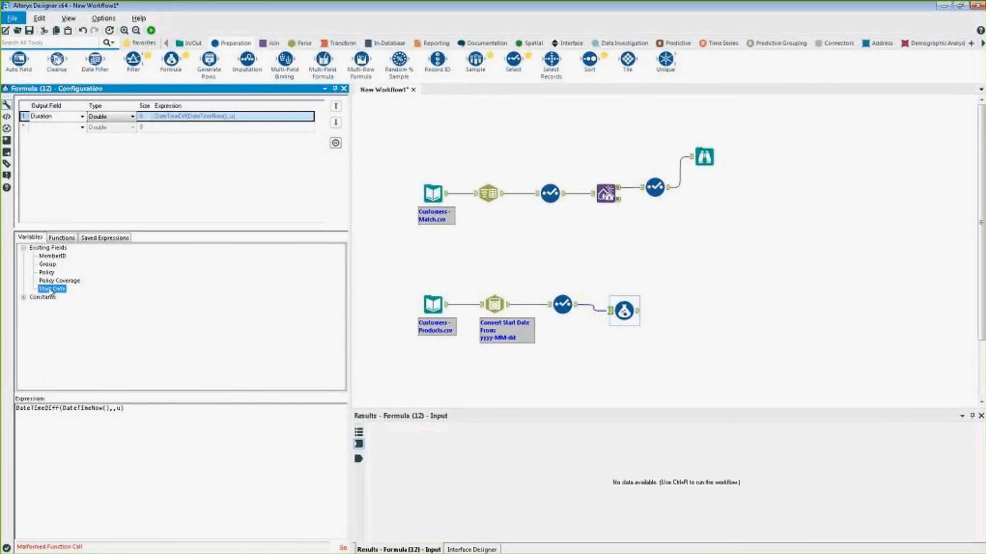
double_click(52, 289)
key(BackSpace)
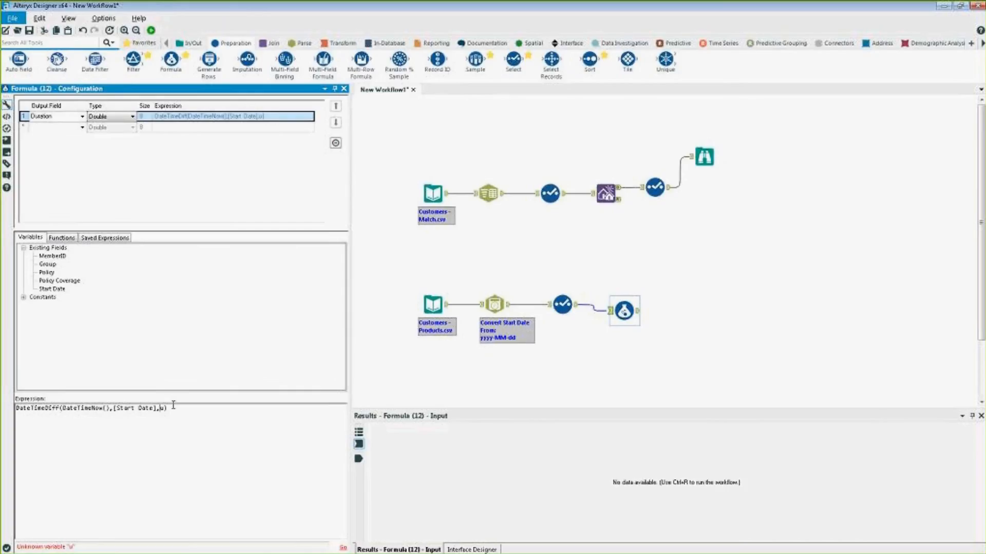
text('months')
- Run the workflow and review the Duration values in the Formula tool's output
click(153, 32)
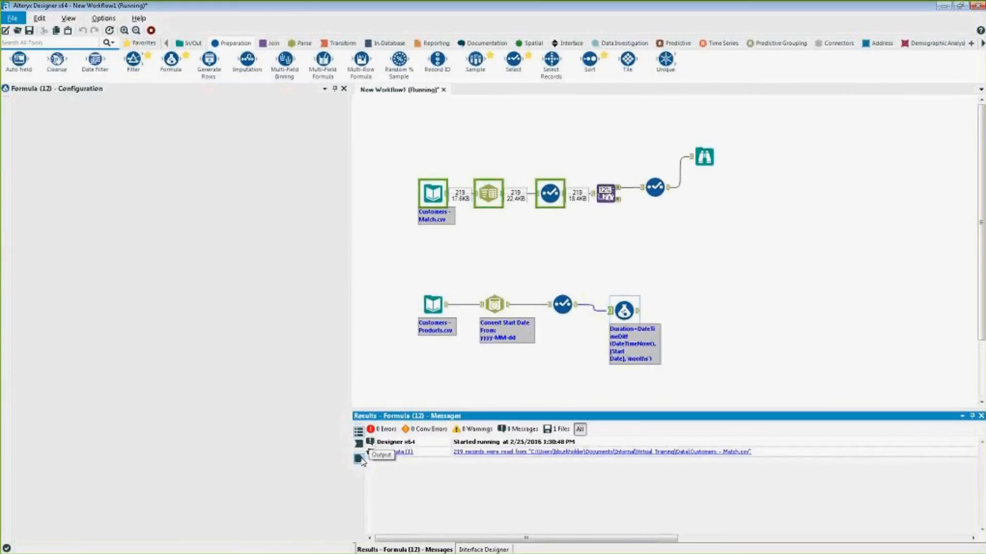
click(359, 459)
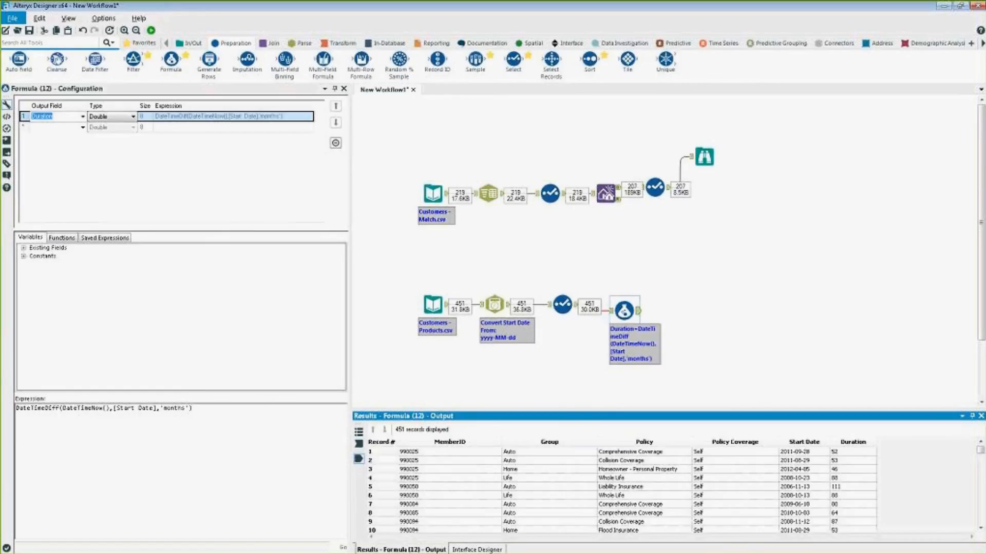
click(866, 454)
scroll(866, 466, down, 11)
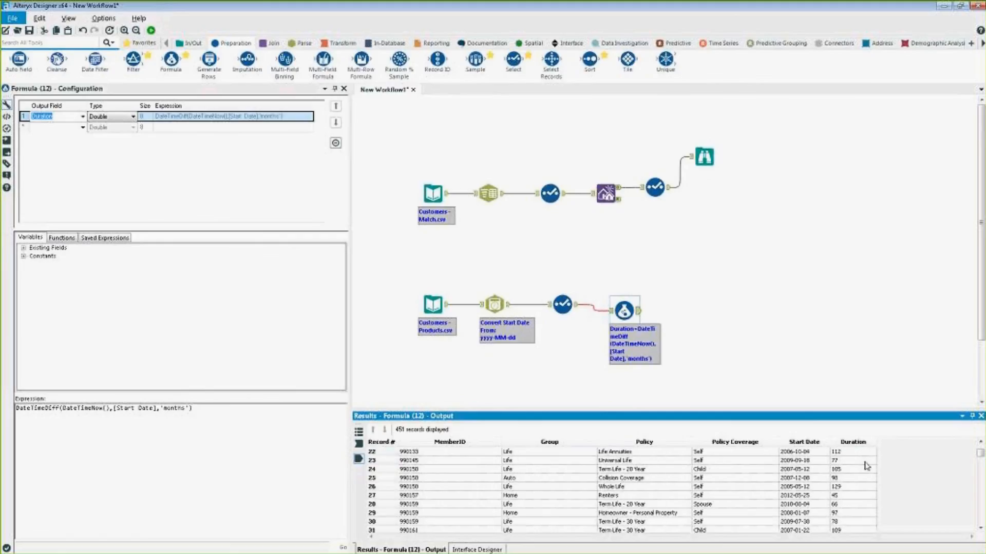
- Scan the Duration values in the Formula output and shift the Formula tool slightly upward on the canvas
scroll(868, 467, down, 9)
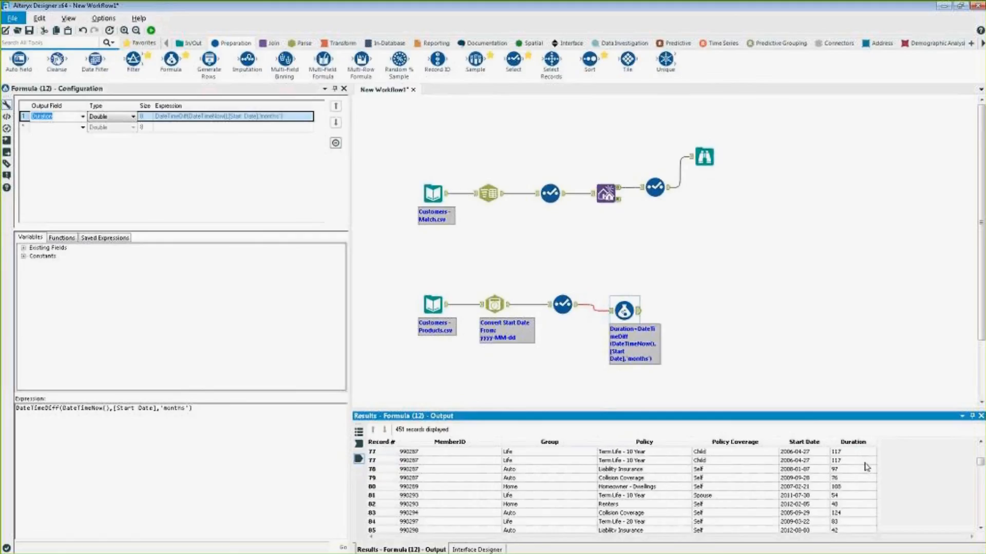
scroll(869, 471, up, 20)
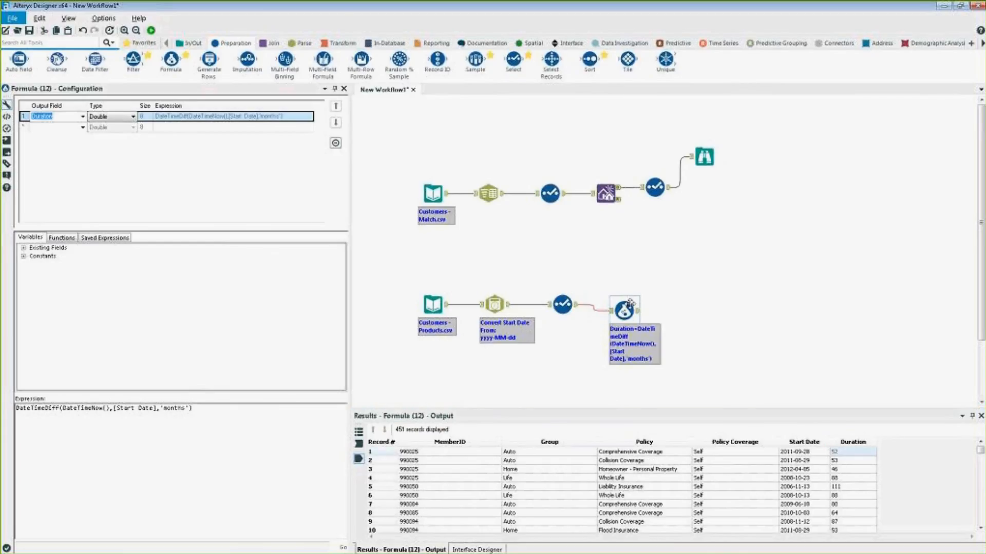
drag(637, 315, 638, 303)
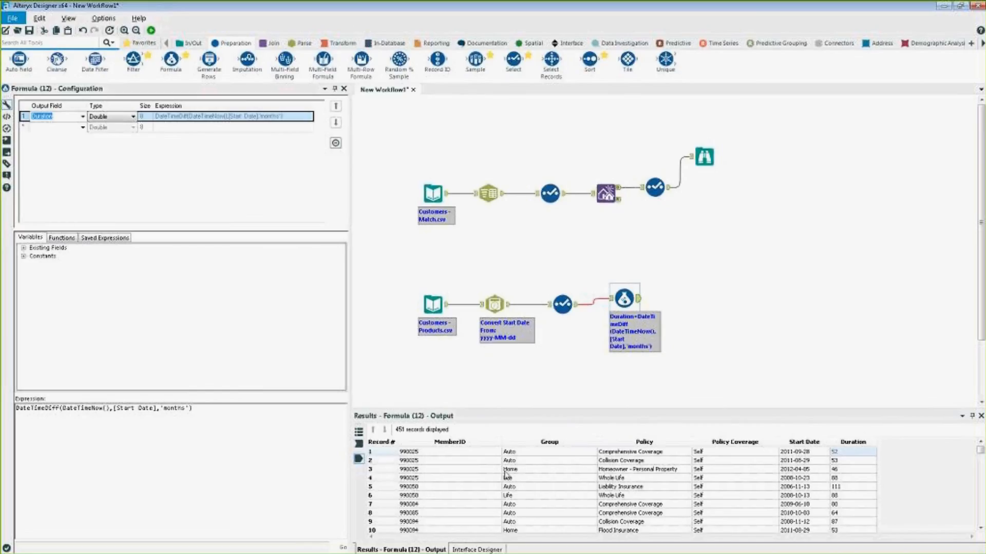
- Compare the MemberID and Group columns of the product records with the output of the customer branch's last Select tool
click(547, 453)
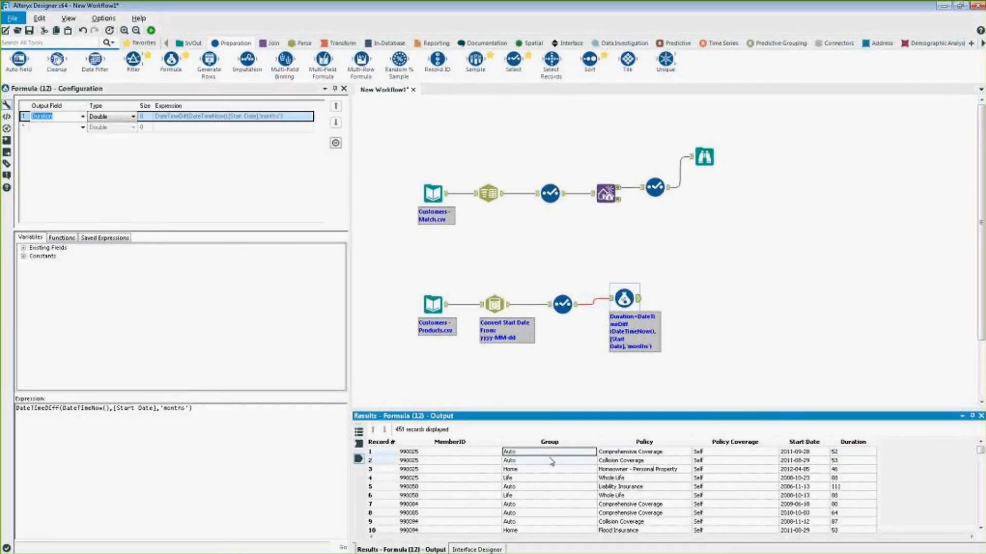
click(487, 458)
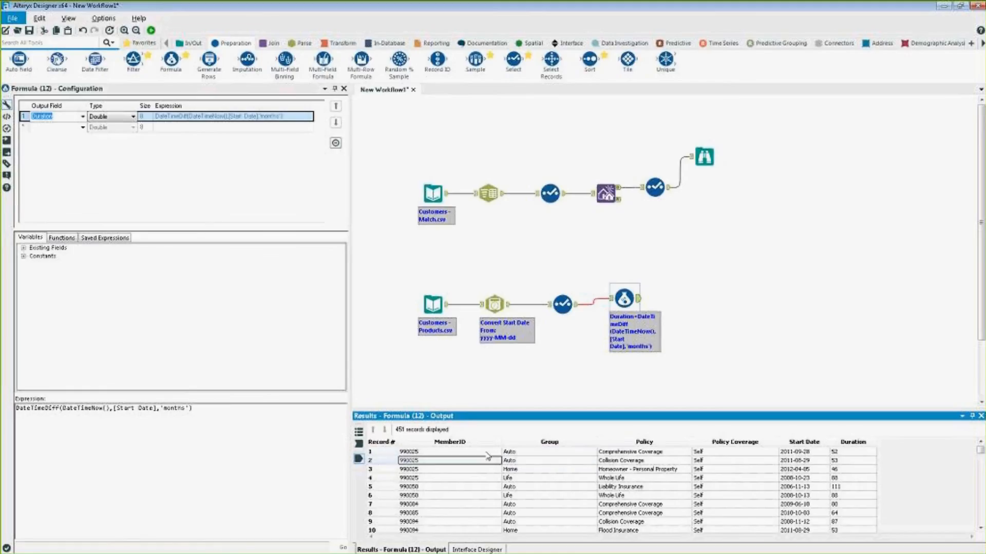
click(655, 187)
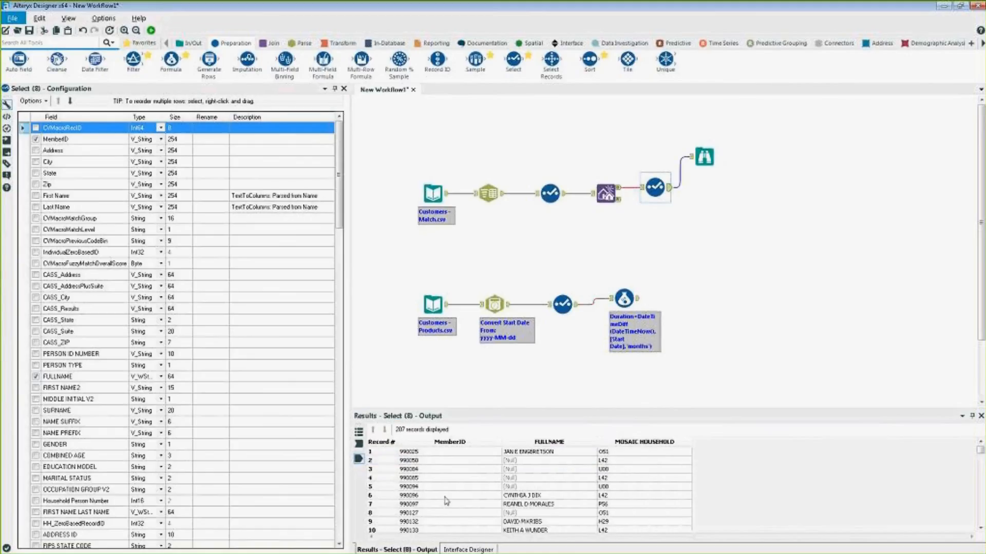
- Add a Join tool, connecting the customer branch's last Select tool to its left input and the Formula tool to its right input
click(271, 44)
drag(247, 59, 726, 256)
drag(670, 187, 723, 252)
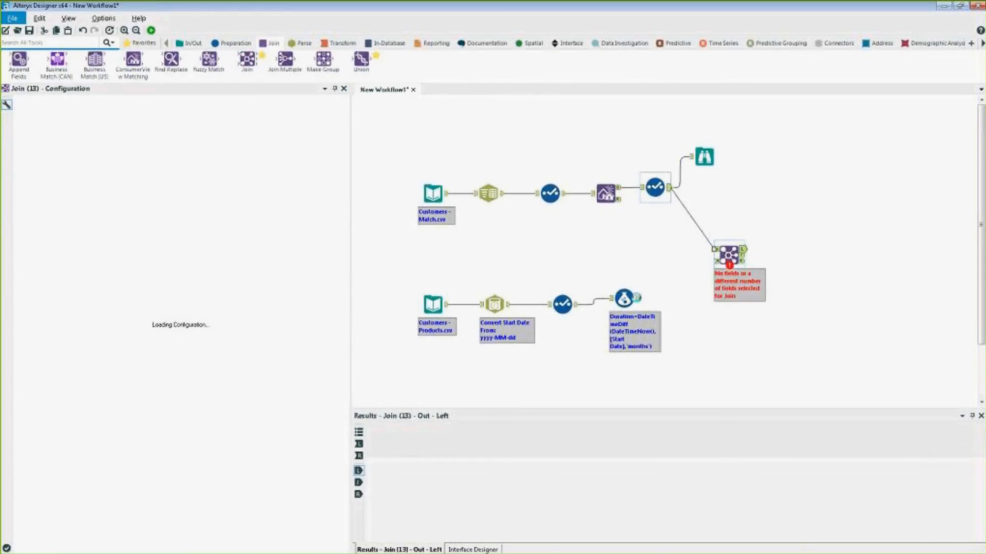
drag(638, 299, 729, 269)
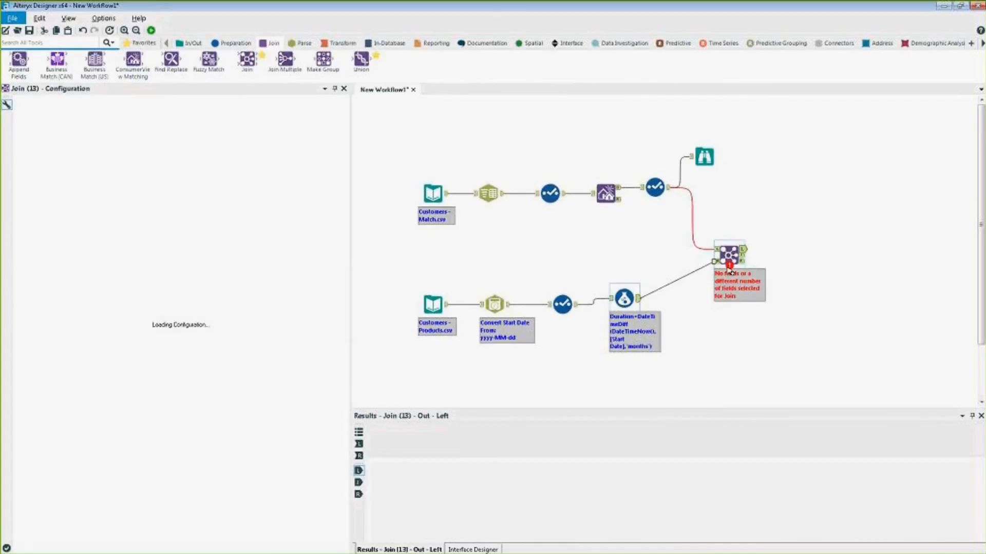
- Set the Join to match specific fields, using MemberID for both the left and right inputs
click(103, 142)
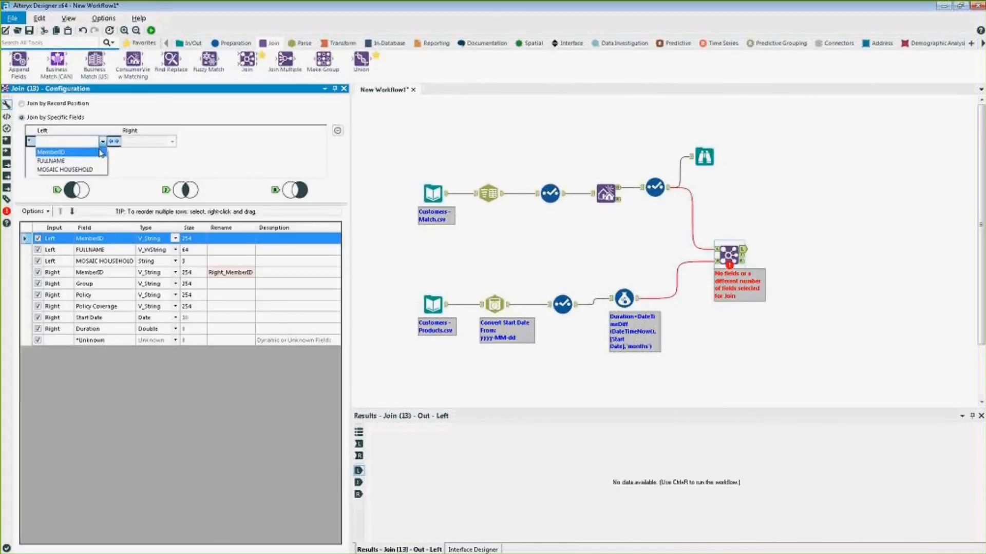
click(56, 149)
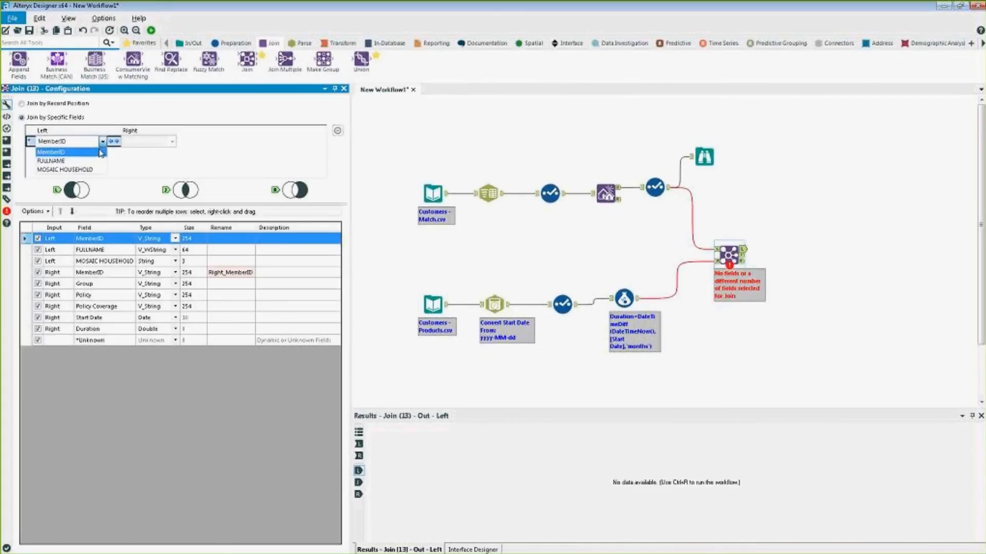
click(956, 385)
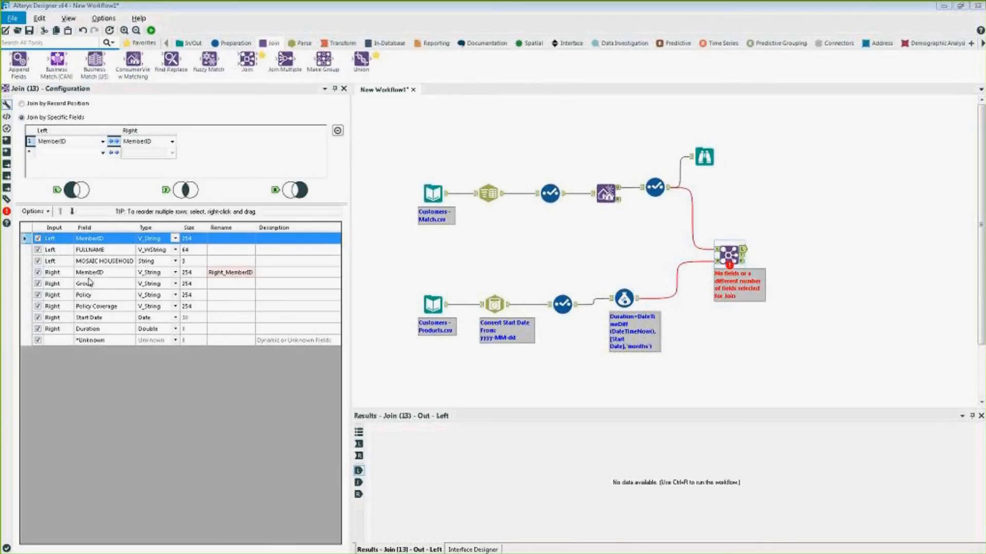
- Exclude the right-hand MemberID, FULLNAME and Start Date fields from the Join output
click(38, 272)
click(39, 250)
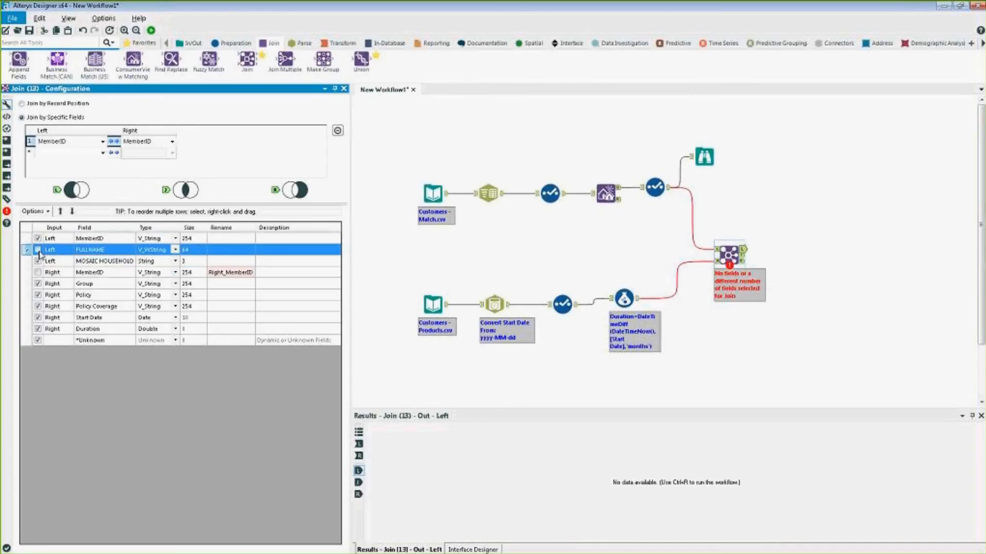
click(37, 250)
click(38, 322)
click(37, 318)
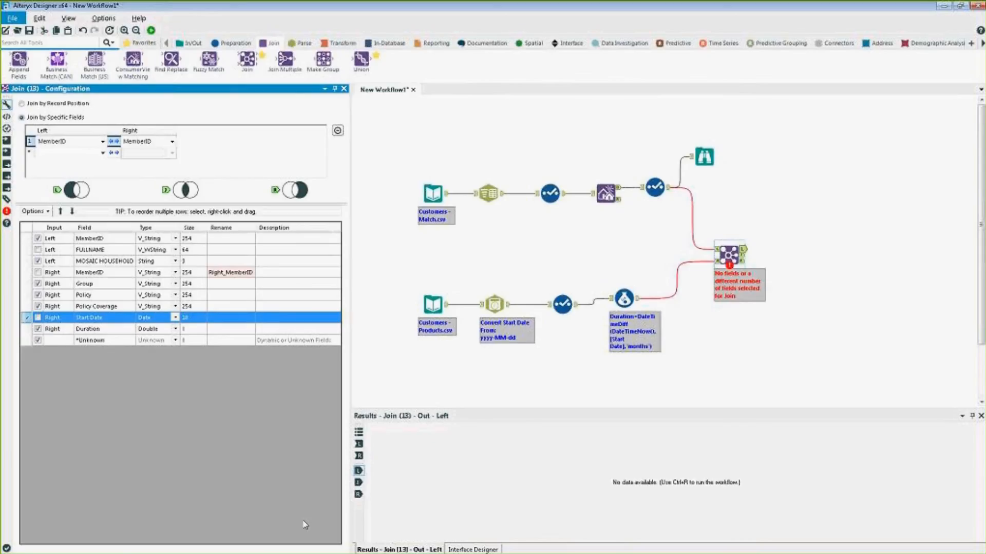
- Run the workflow and review the Join tool's unmatched right records and its joined records
click(150, 31)
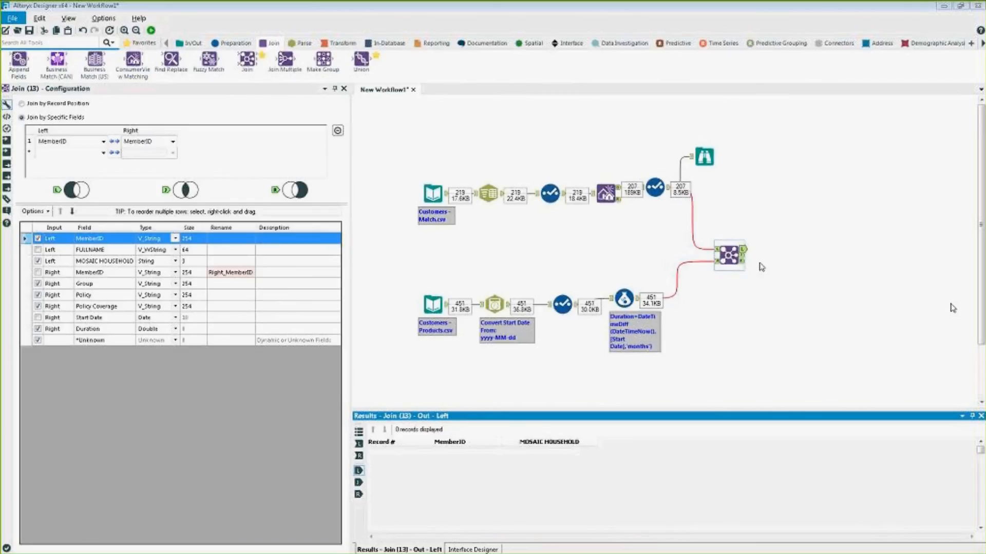
click(743, 261)
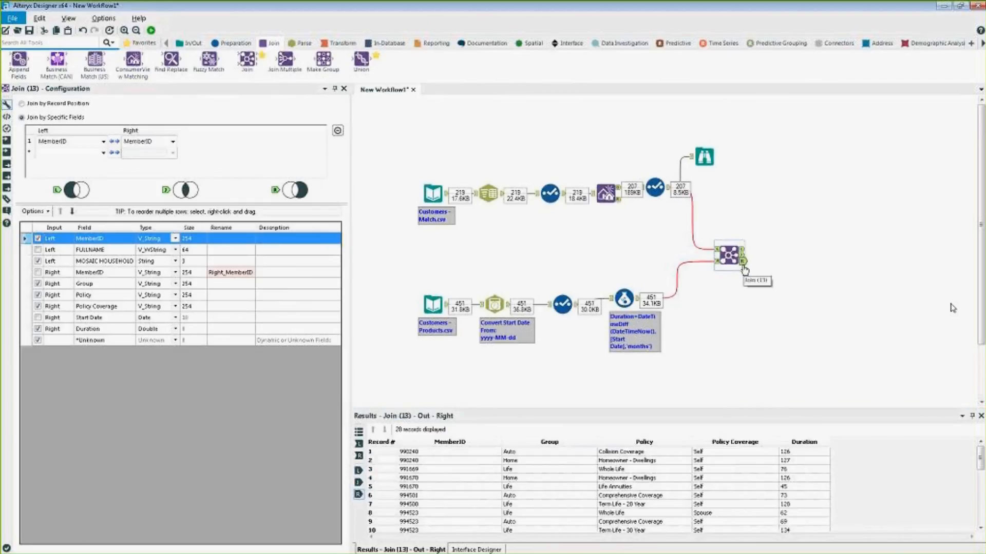
click(743, 257)
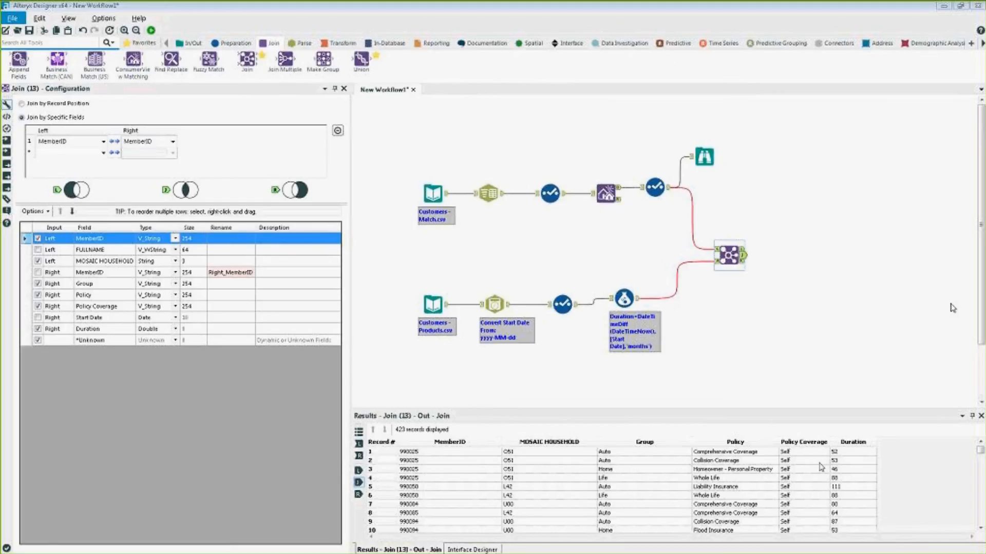
click(800, 488)
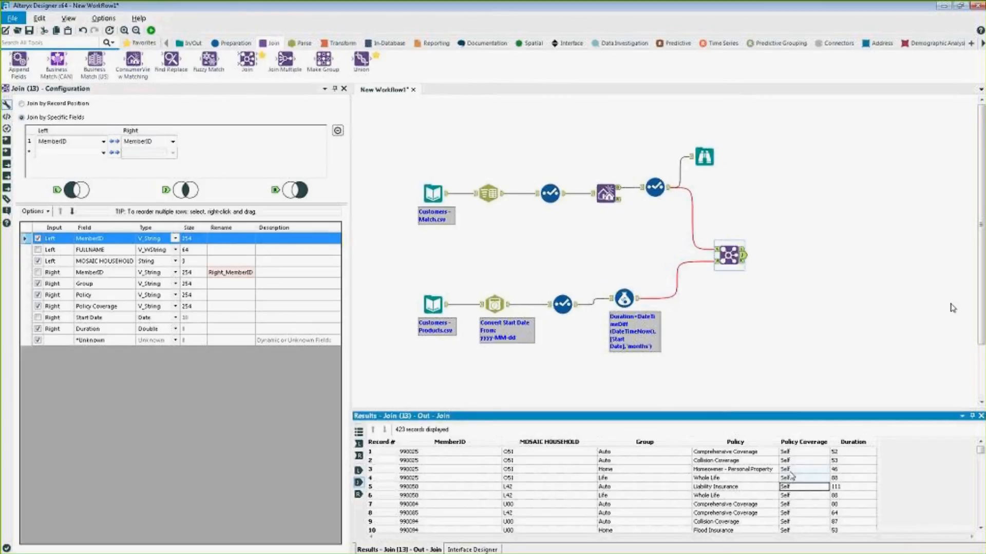
- Connect a Summarize tool to the Join tool's joined output and add a Group By action on the Group field
click(321, 44)
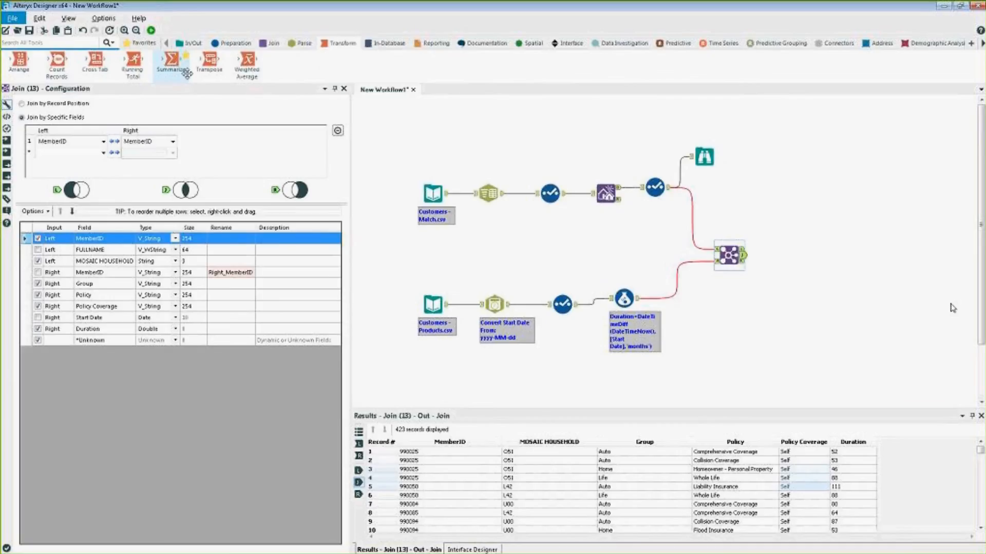
drag(187, 73, 778, 255)
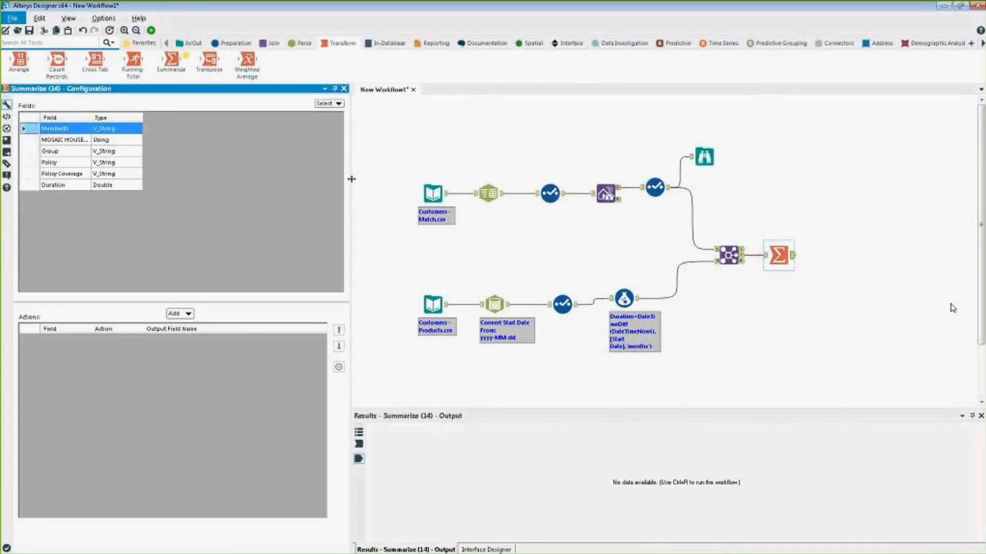
click(36, 153)
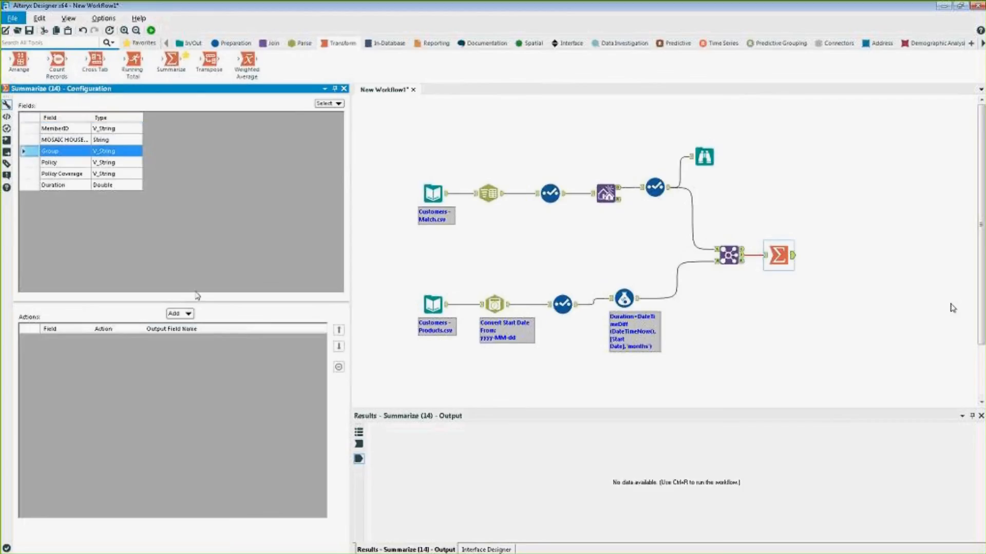
click(181, 313)
click(205, 327)
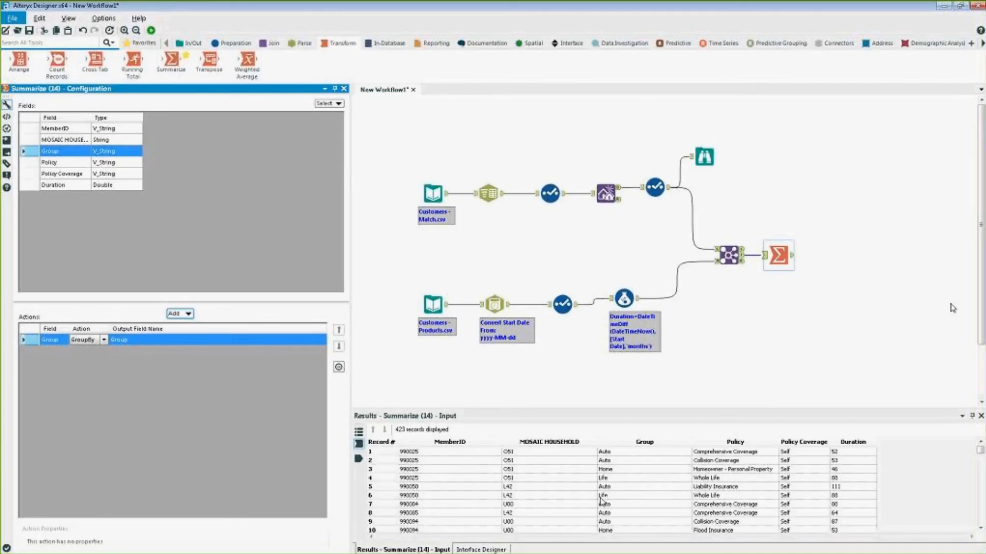
- Add Group By actions for the Policy and MOSAIC HOUSEHOLD fields in the Summarize tool
click(96, 163)
click(188, 314)
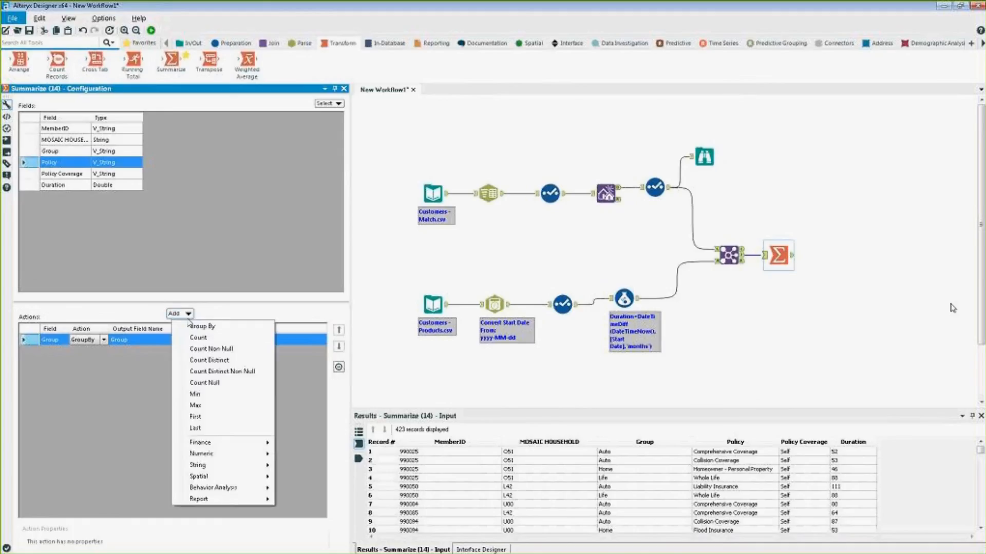
click(194, 326)
click(117, 144)
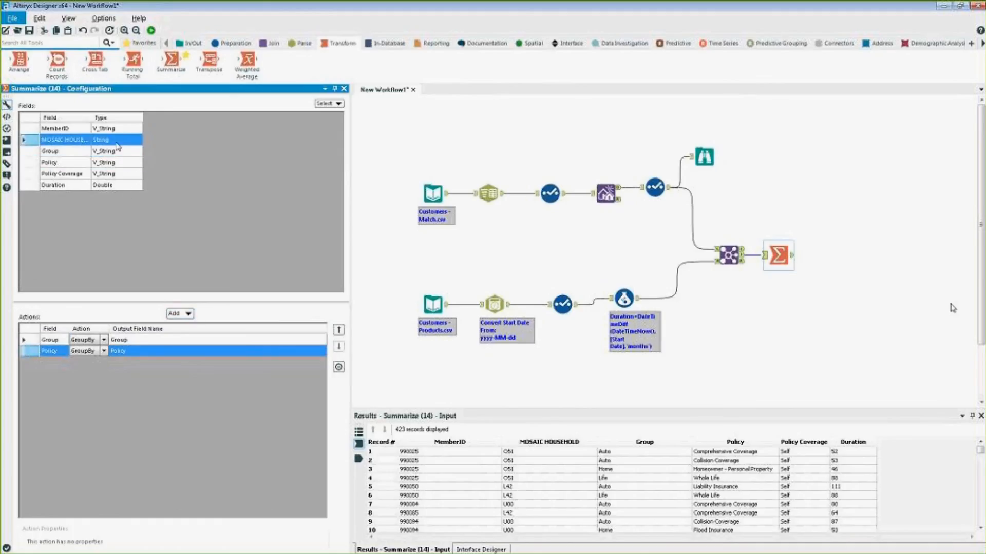
click(187, 314)
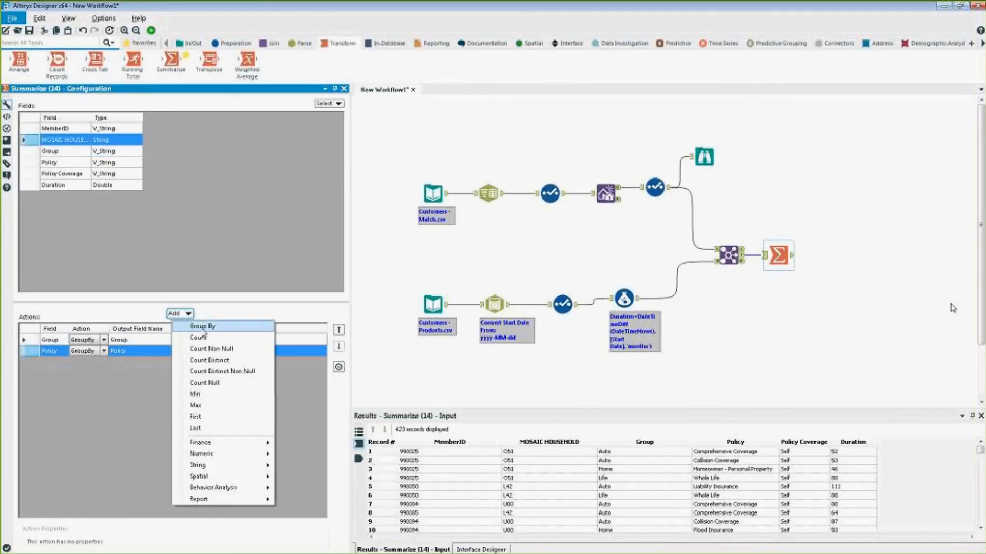
click(198, 327)
- Add a Count of MOSAIC HOUSEHOLD and an Average of Duration to the Summarize actions
click(188, 313)
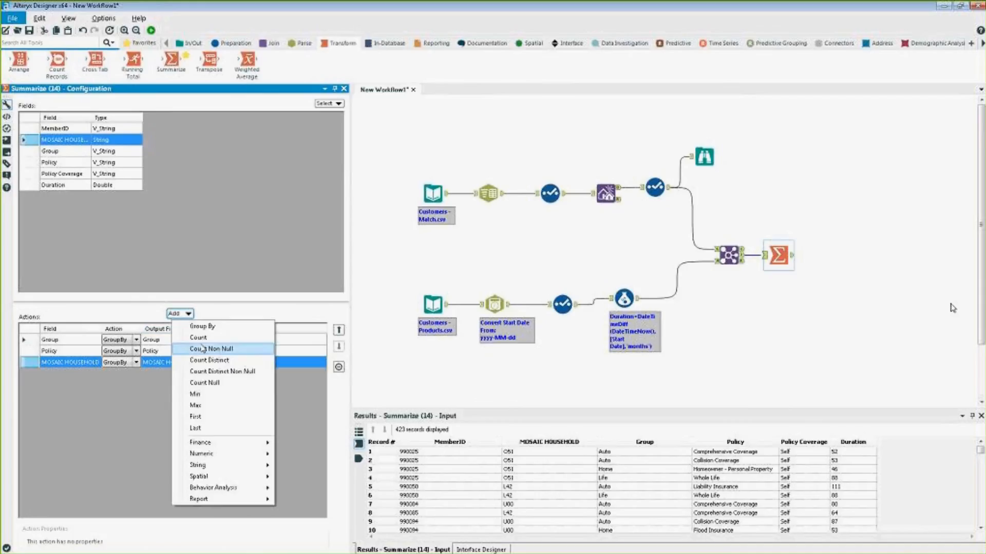
click(198, 337)
click(103, 185)
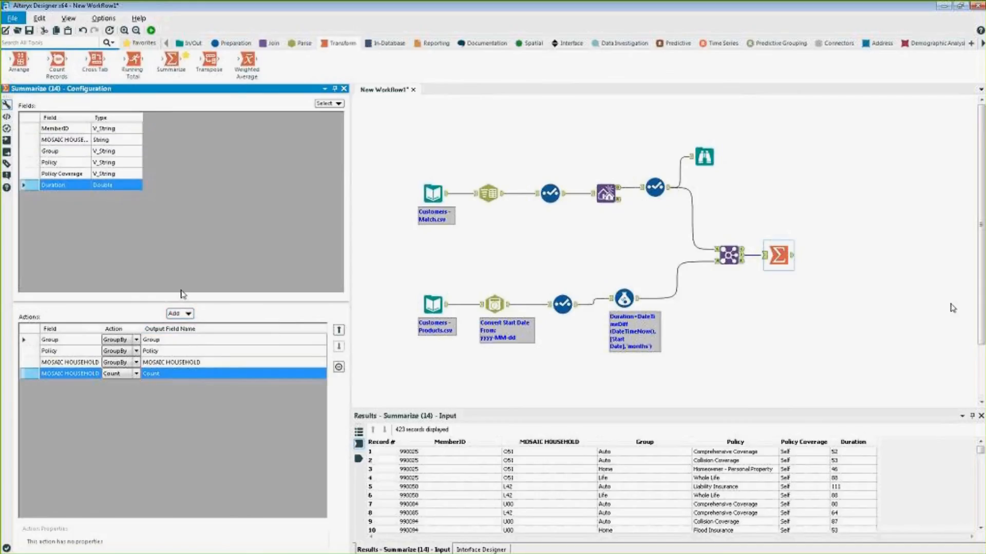
click(188, 314)
mouse_move(229, 454)
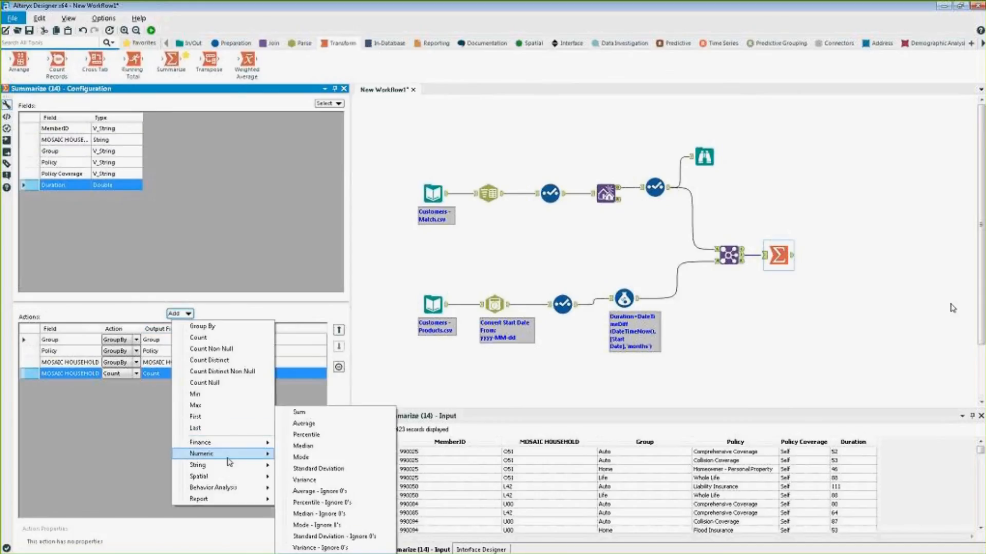
click(321, 427)
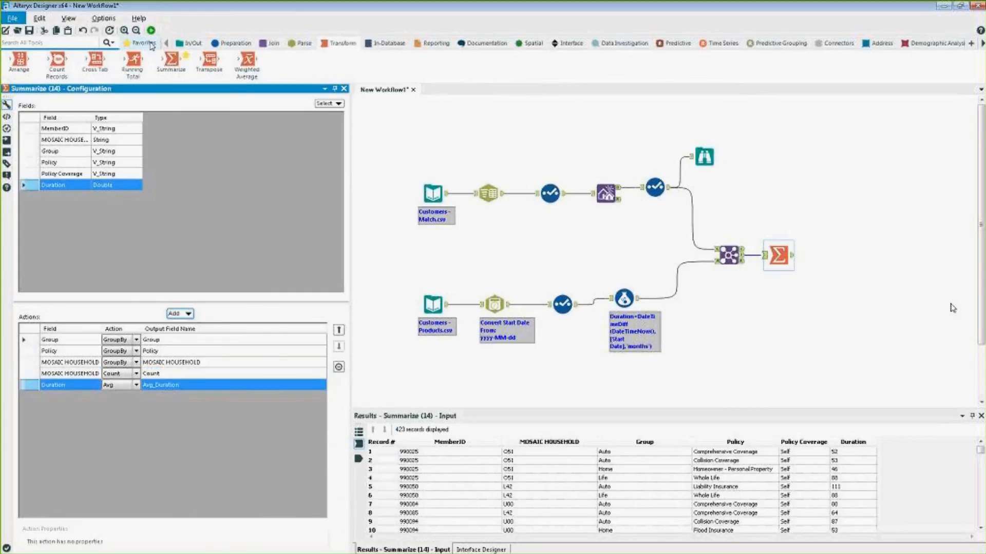
- Run the workflow and examine the Summarize output by group, policy and Mosaic household, including the Count and Avg_Duration columns
click(150, 30)
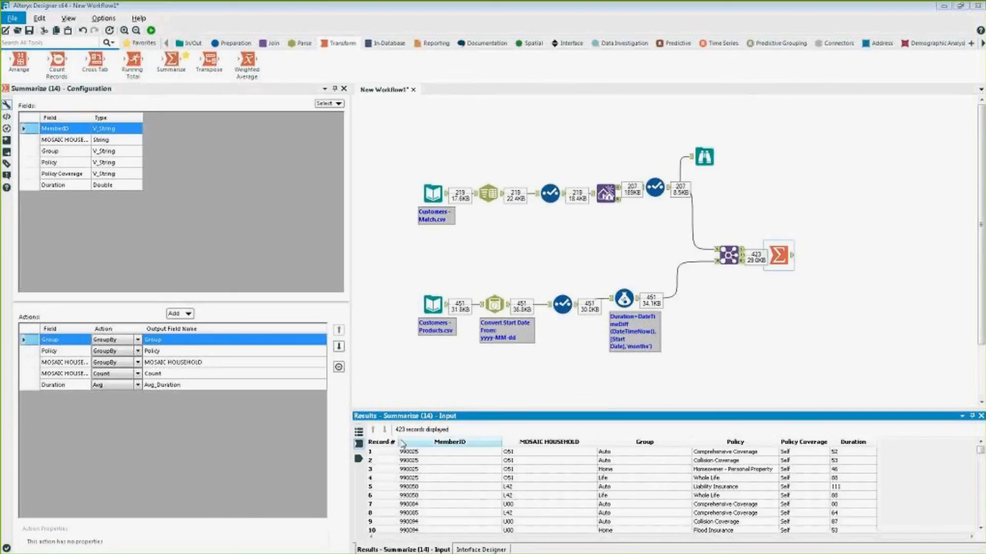
click(359, 459)
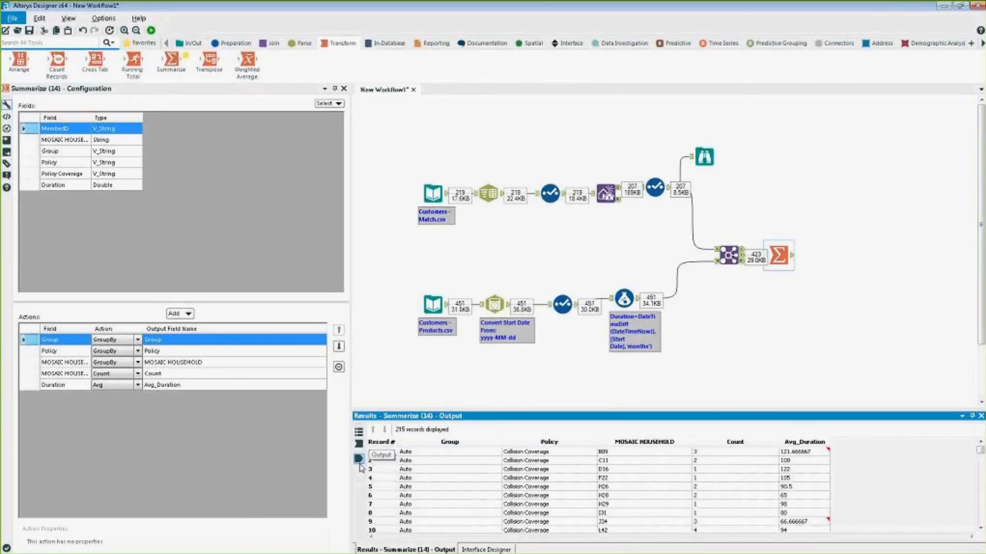
click(433, 454)
click(543, 468)
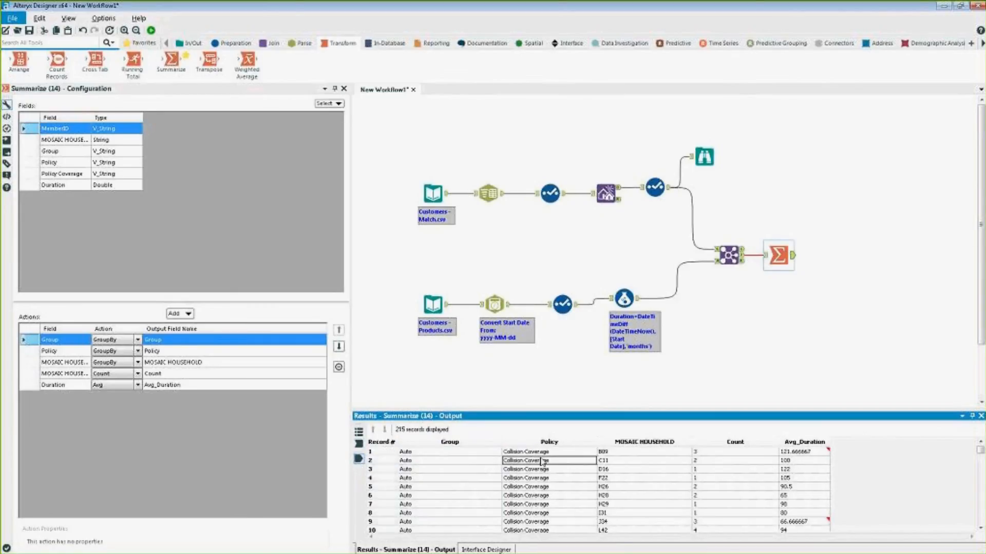
click(619, 452)
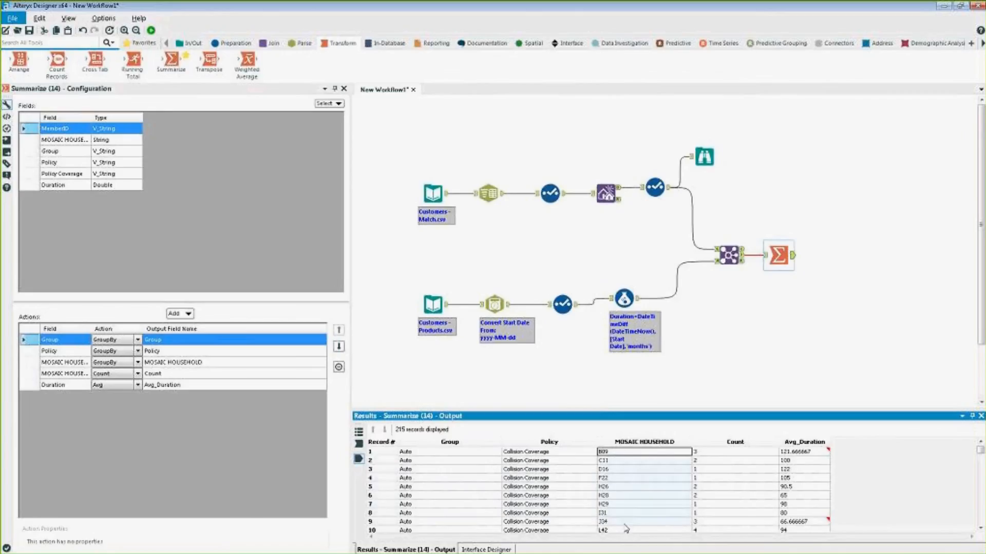
scroll(722, 462, down, 3)
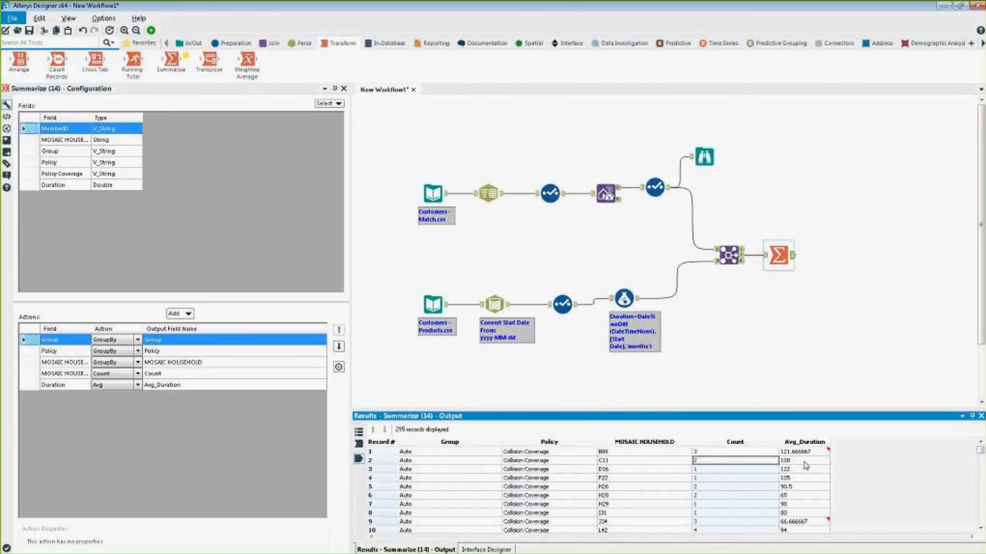
scroll(681, 506, down, 9)
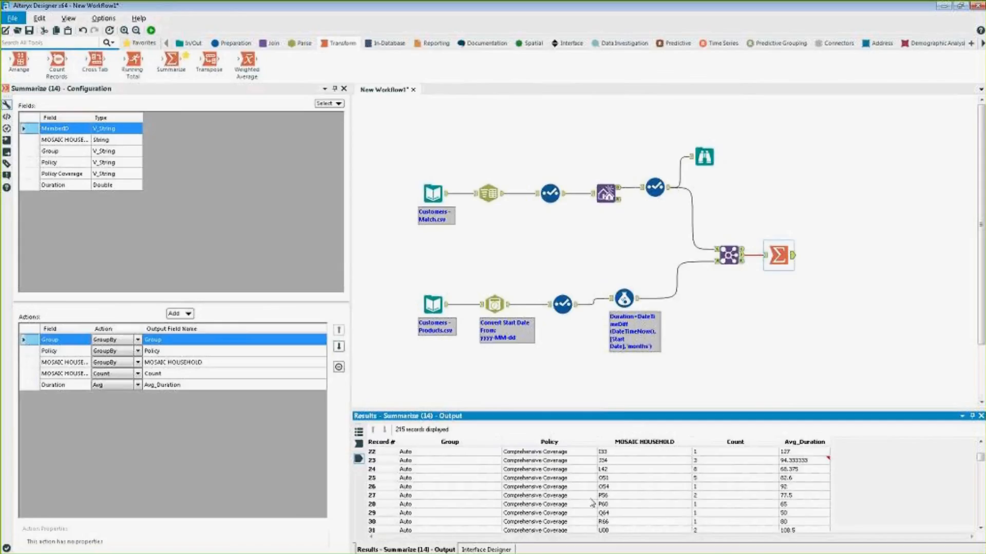
scroll(555, 473, down, 11)
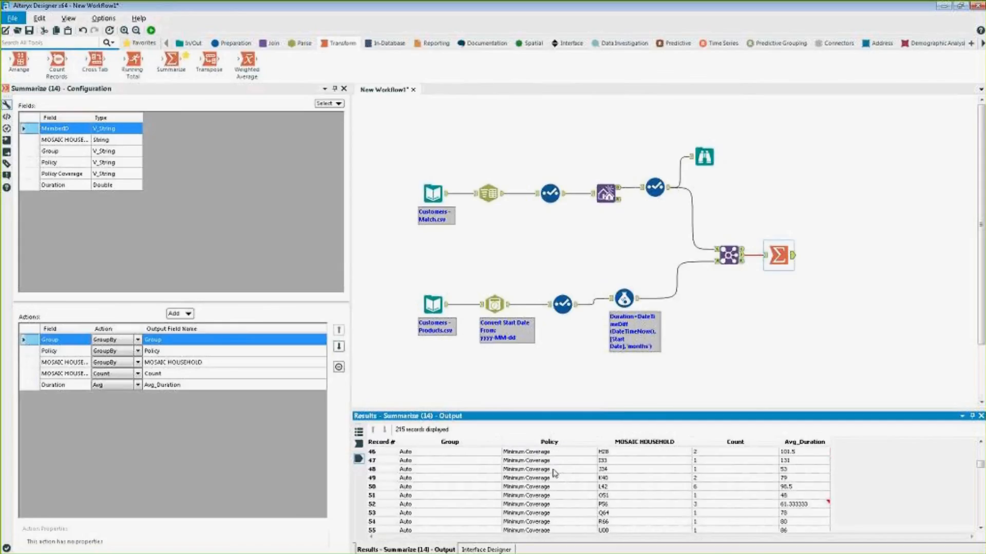
- Review the summarized records from Auto through Life, comparing the Group and Count columns
scroll(555, 473, down, 18)
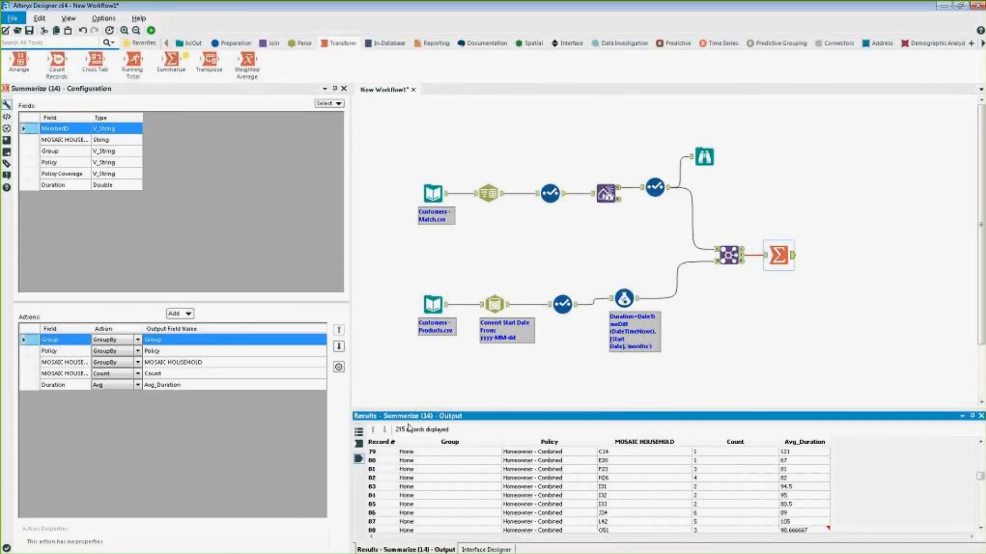
scroll(583, 475, down, 20)
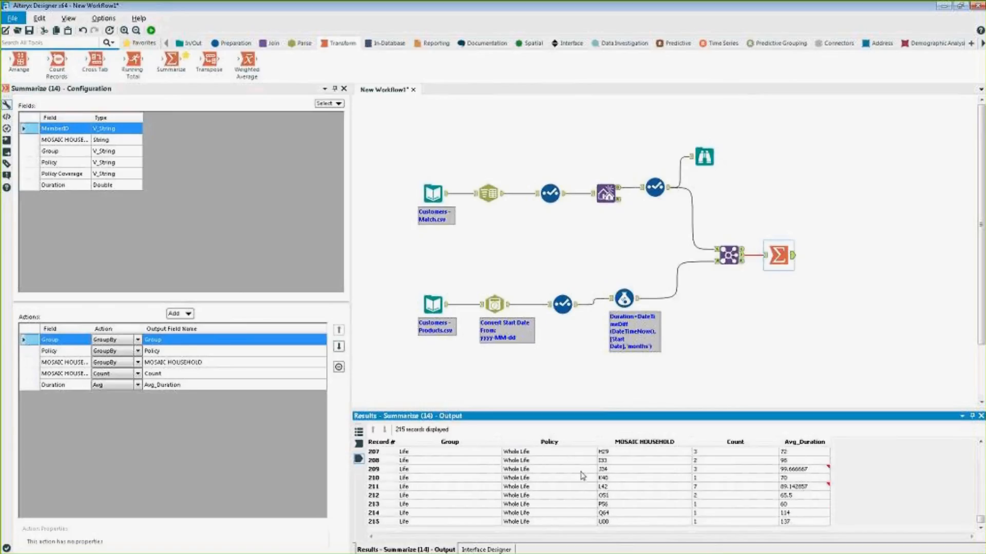
scroll(582, 475, up, 20)
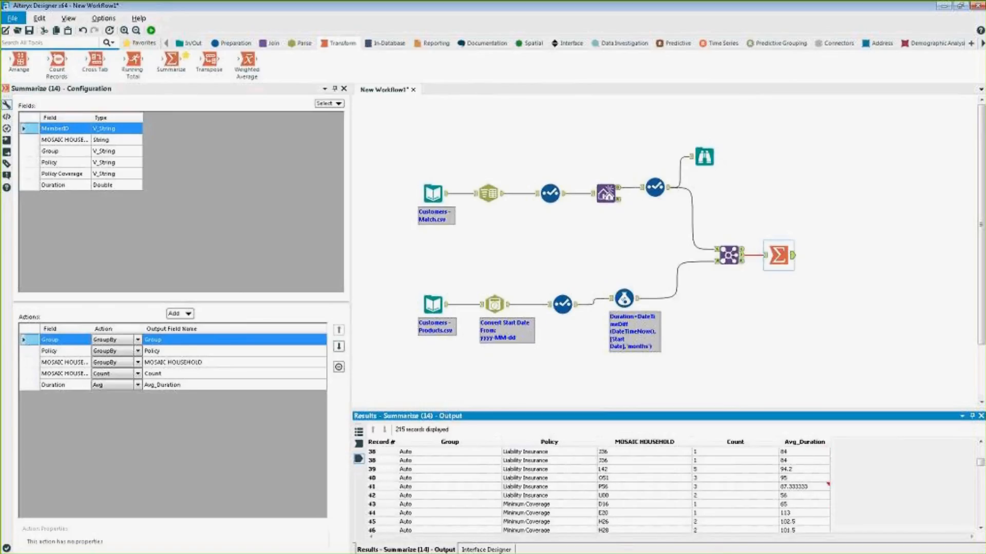
scroll(583, 475, up, 12)
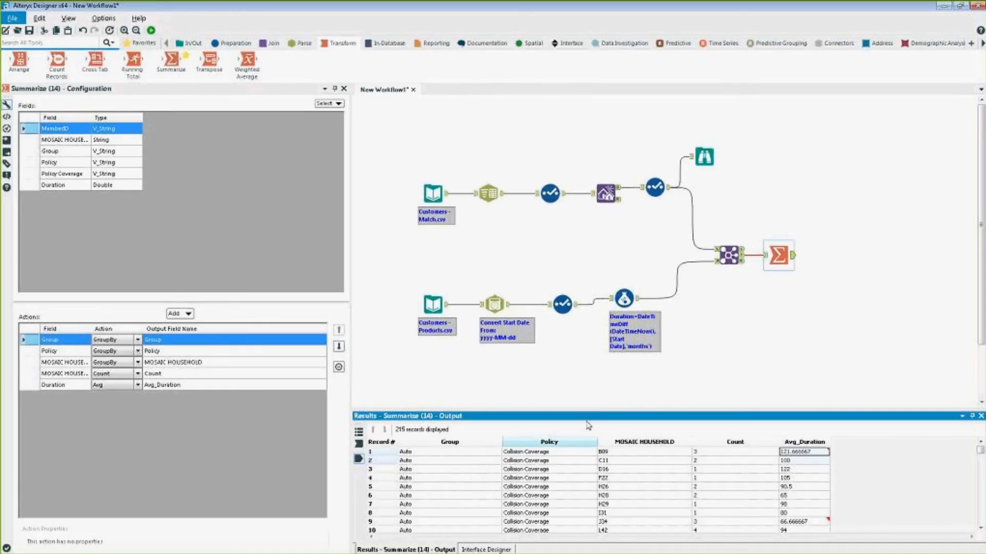
drag(450, 453, 476, 517)
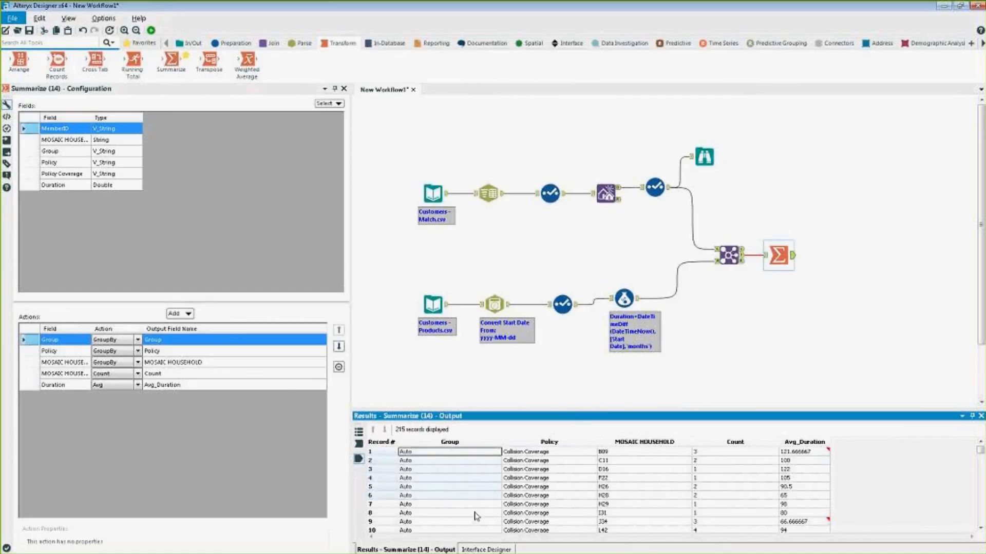
drag(749, 453, 752, 514)
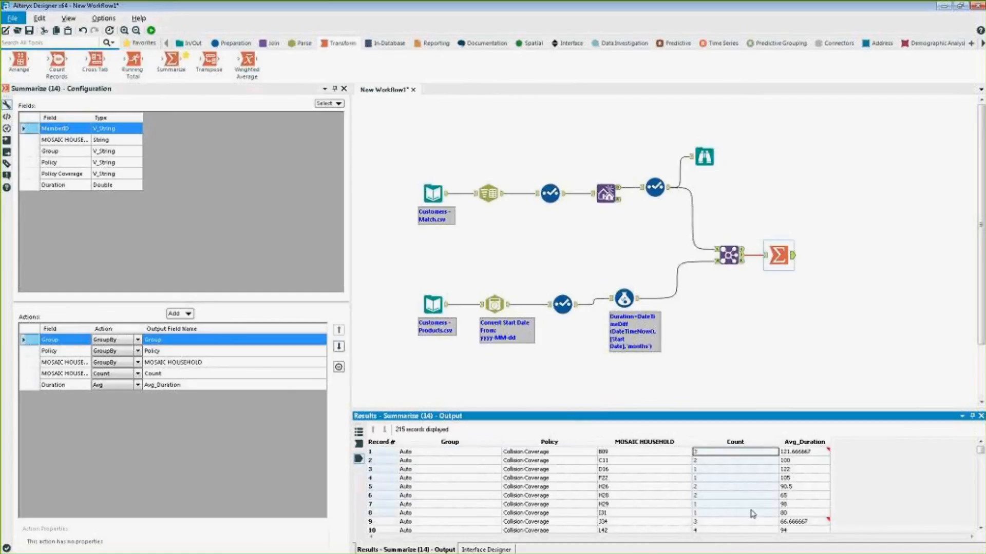
- Connect a Sort tool to the Summarize output, sorting by Group in ascending order and Count in descending order
click(238, 44)
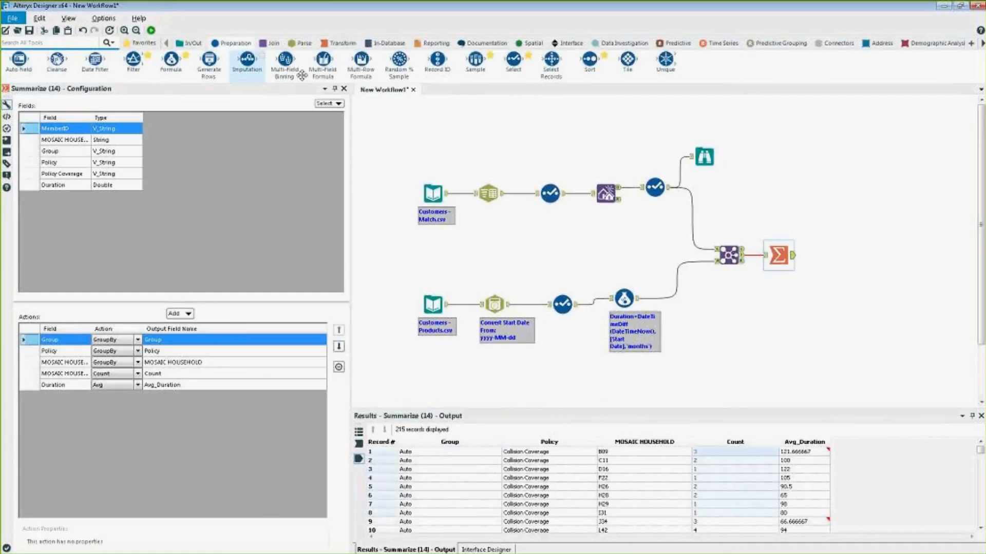
drag(592, 70, 834, 255)
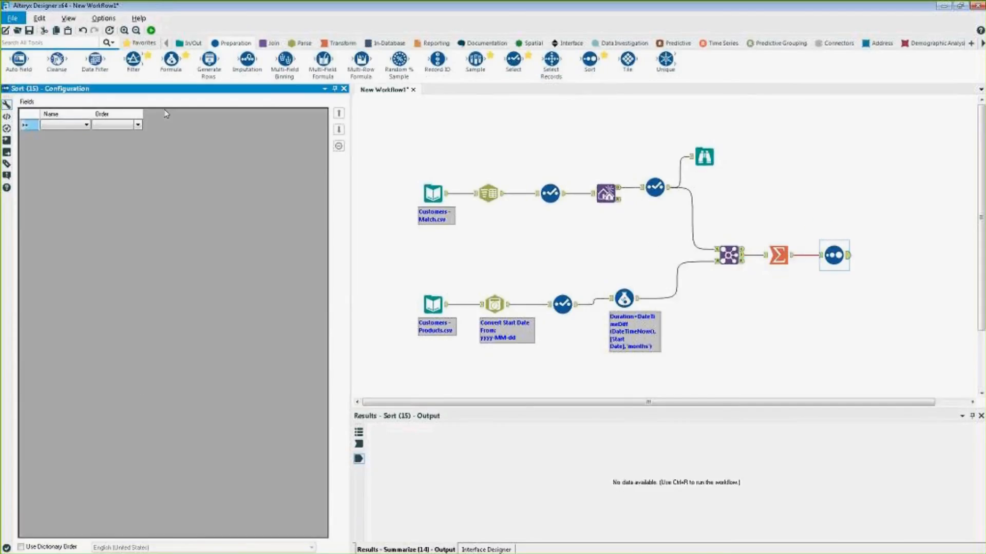
click(56, 125)
click(55, 135)
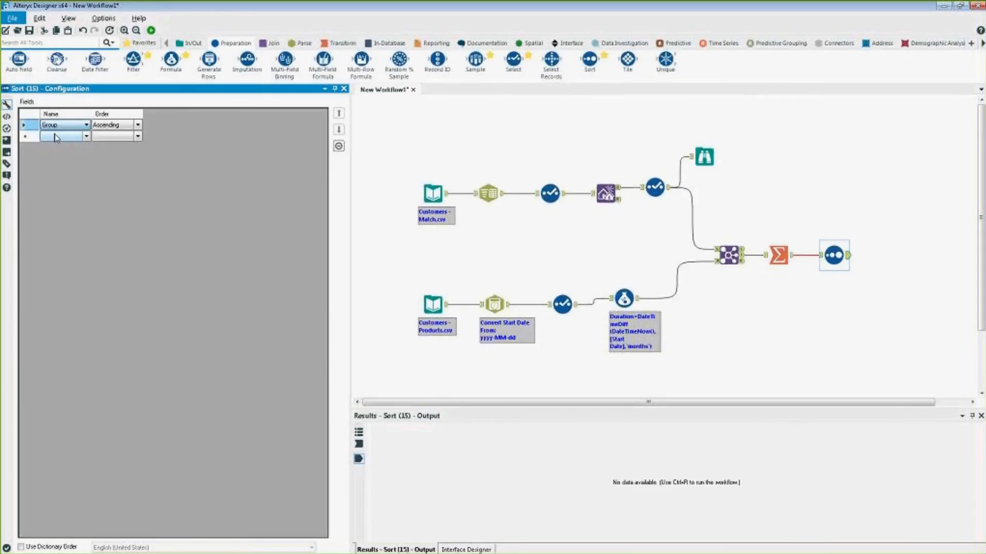
click(69, 136)
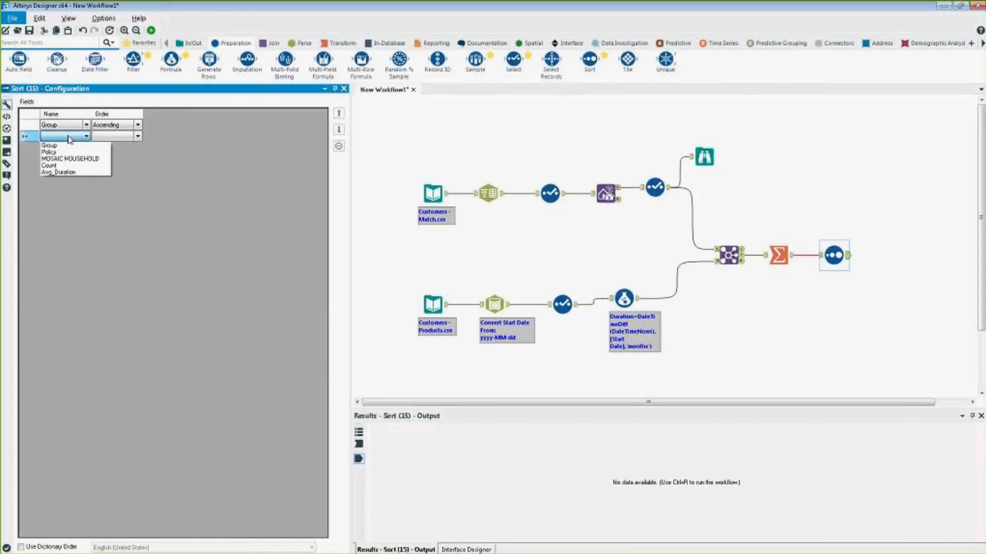
click(70, 165)
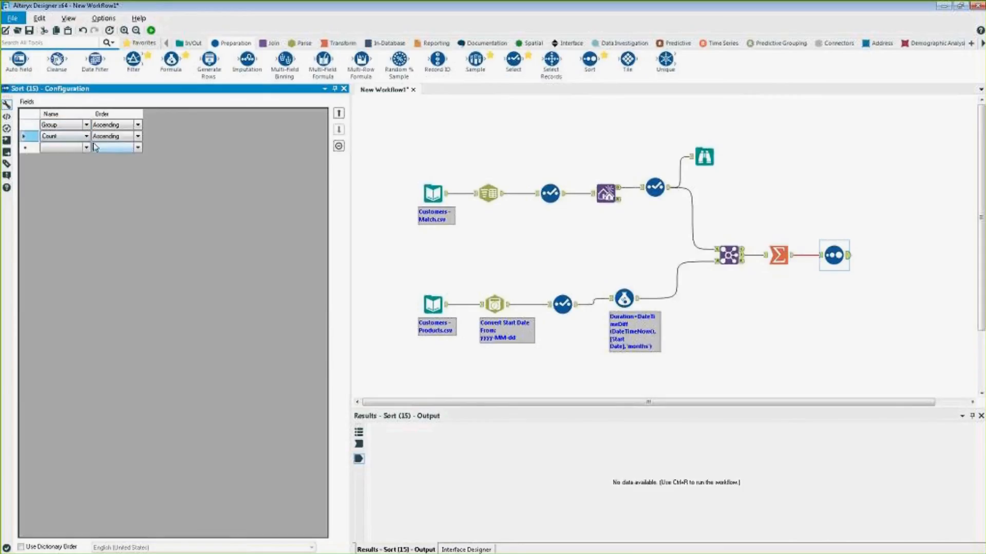
click(107, 139)
click(112, 153)
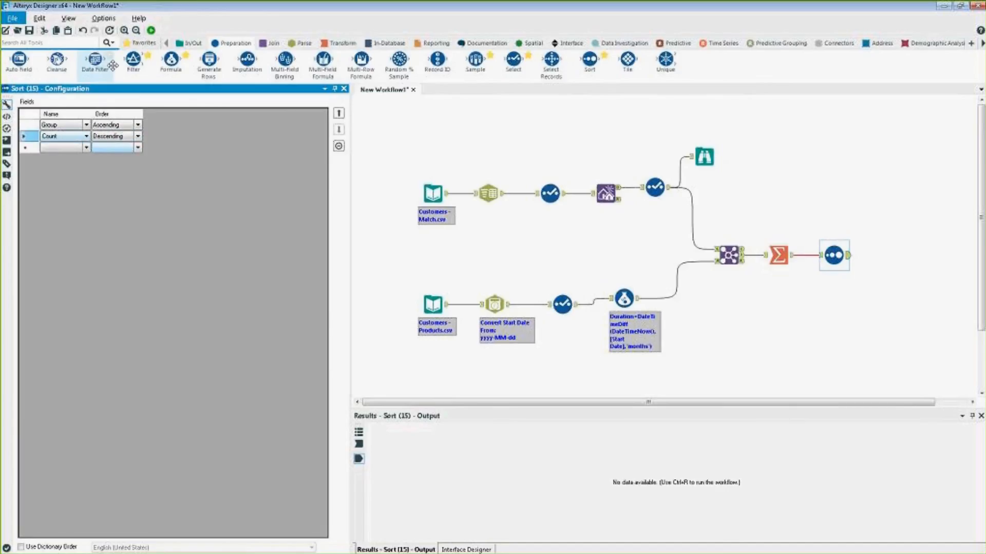
- Run the workflow and examine the sorted policies, Mosaic households and average durations across the Auto, Home and Life groups
click(152, 30)
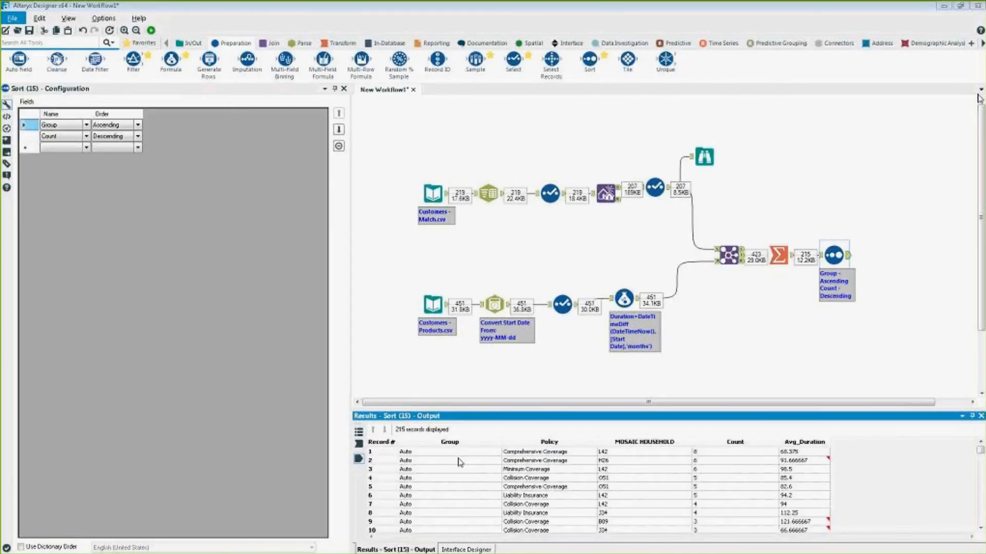
click(388, 454)
drag(389, 454, 376, 532)
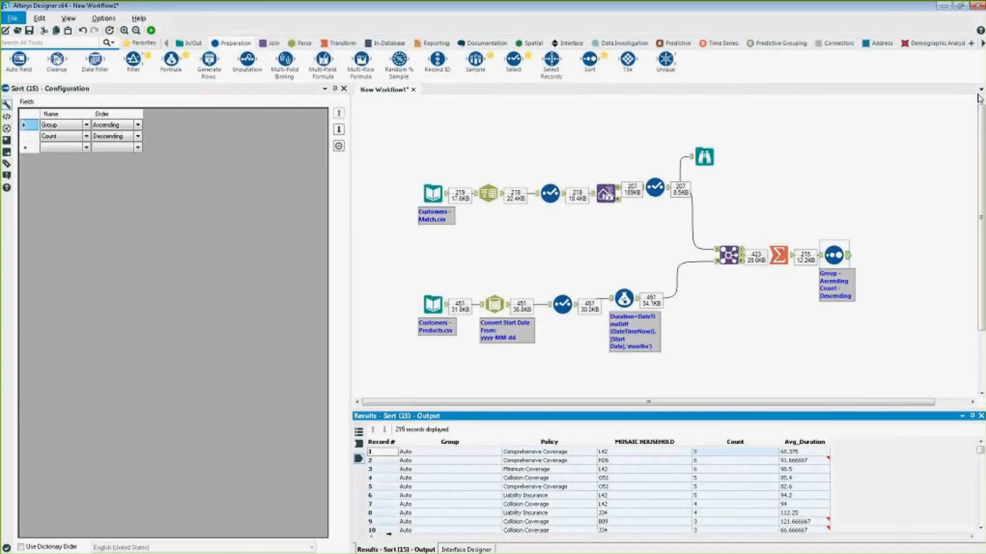
click(792, 479)
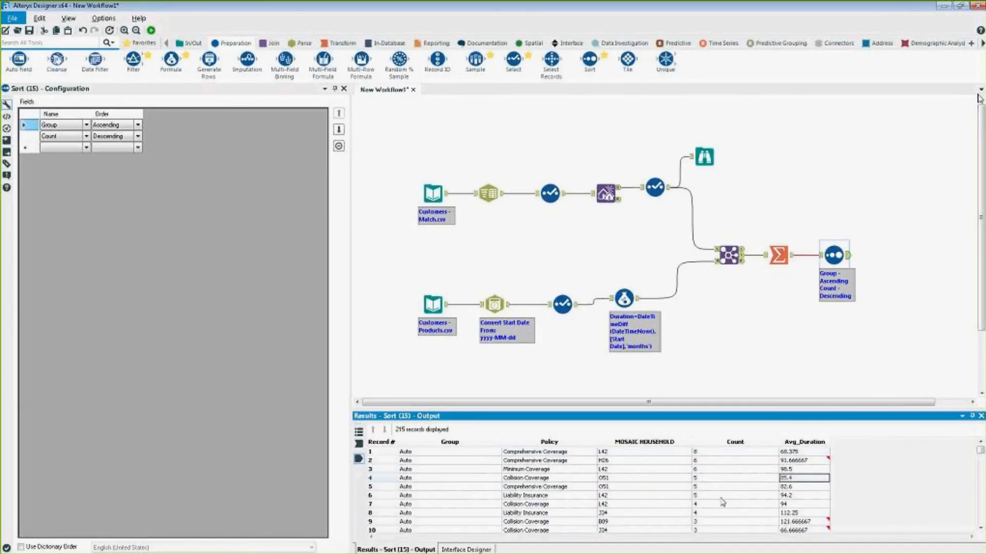
click(646, 454)
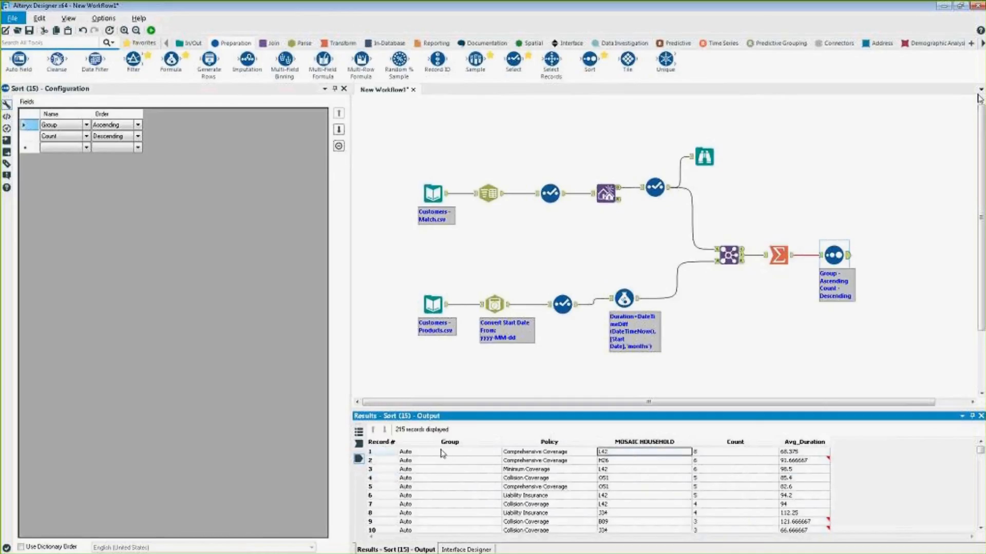
click(538, 455)
scroll(538, 459, down, 19)
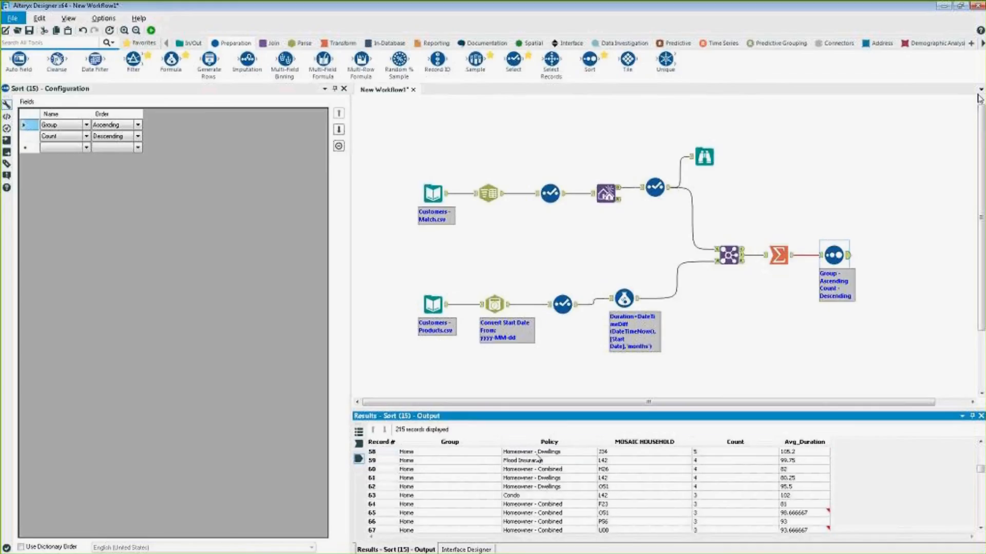
scroll(539, 459, down, 20)
scroll(538, 458, down, 16)
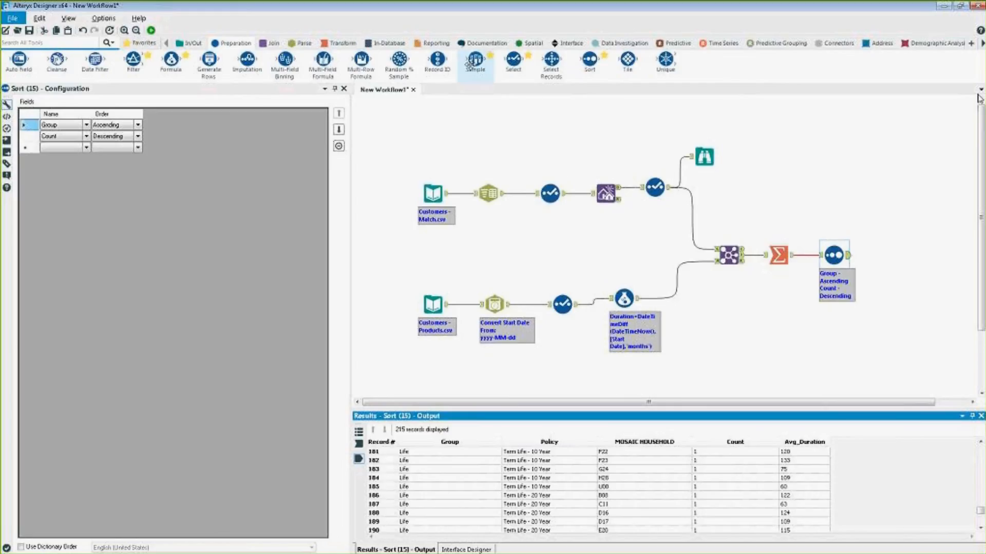
- Connect a Sample tool to the Sort output, keeping the first 10 records for each Group
drag(476, 59, 902, 257)
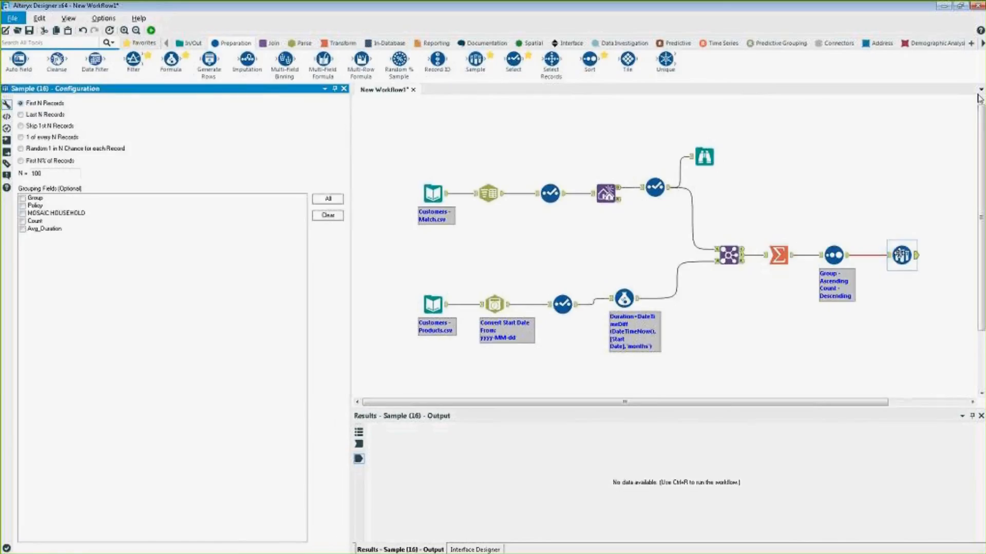
click(74, 174)
click(43, 198)
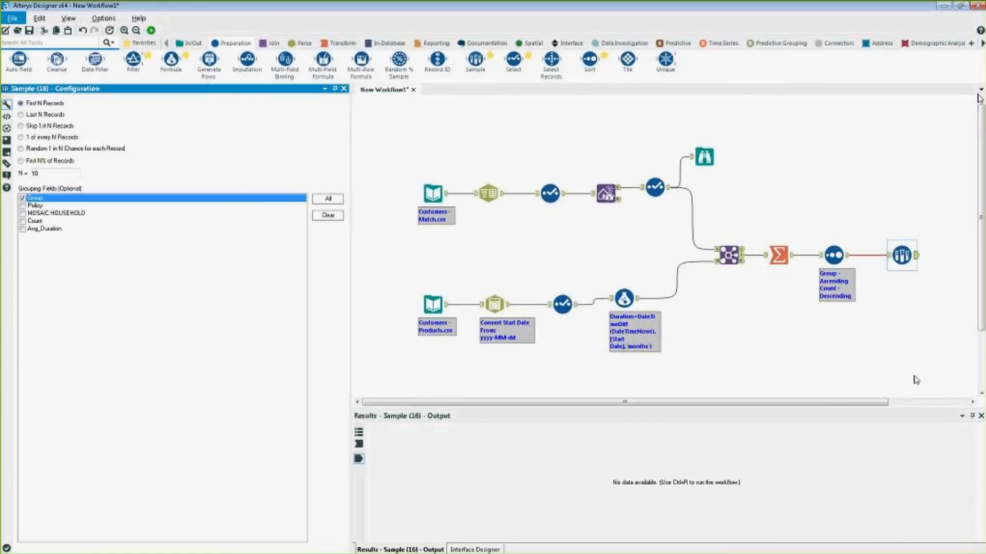
key(ctrl+r)
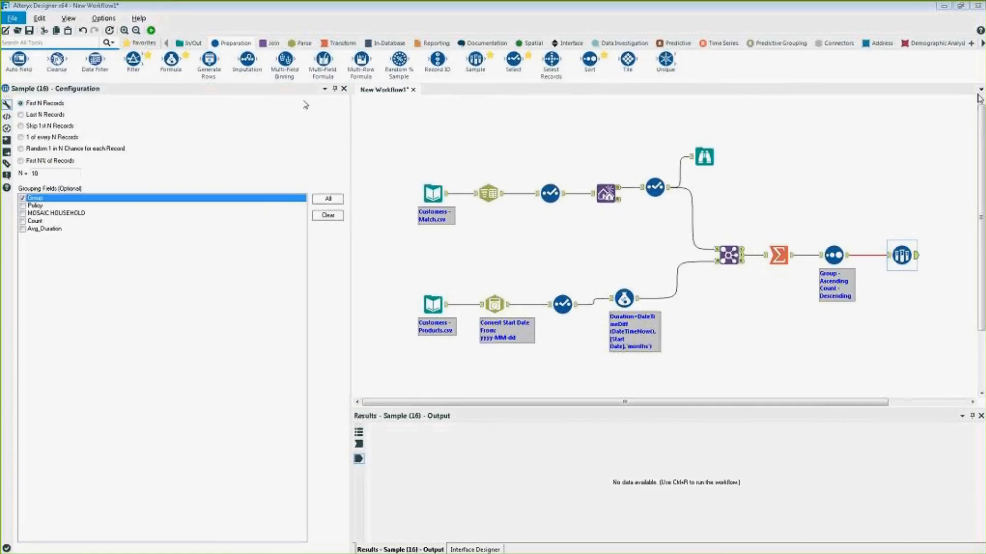
- Attach a Browse tool to the Sample output and run the workflow
click(189, 43)
drag(19, 61, 957, 256)
click(151, 30)
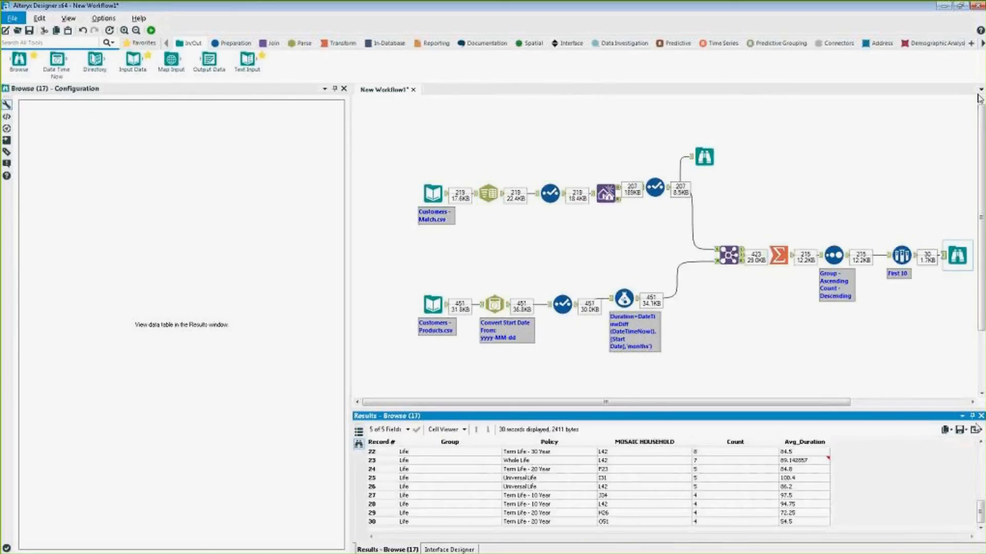
- Open all Browse records in a new window and examine the MOSAIC HOUSEHOLD codes in the Auto, Home and Life groups
click(979, 430)
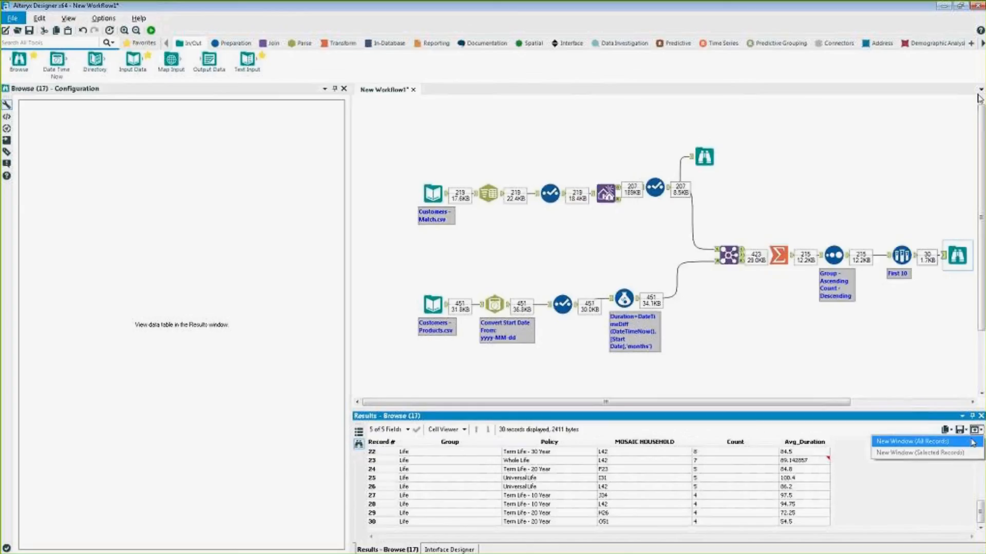
click(971, 442)
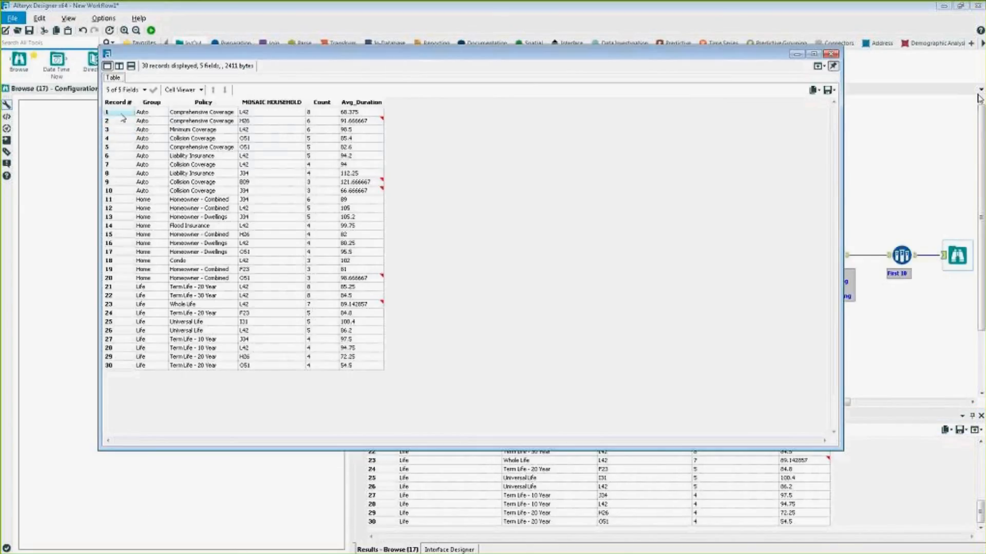
drag(123, 113, 120, 192)
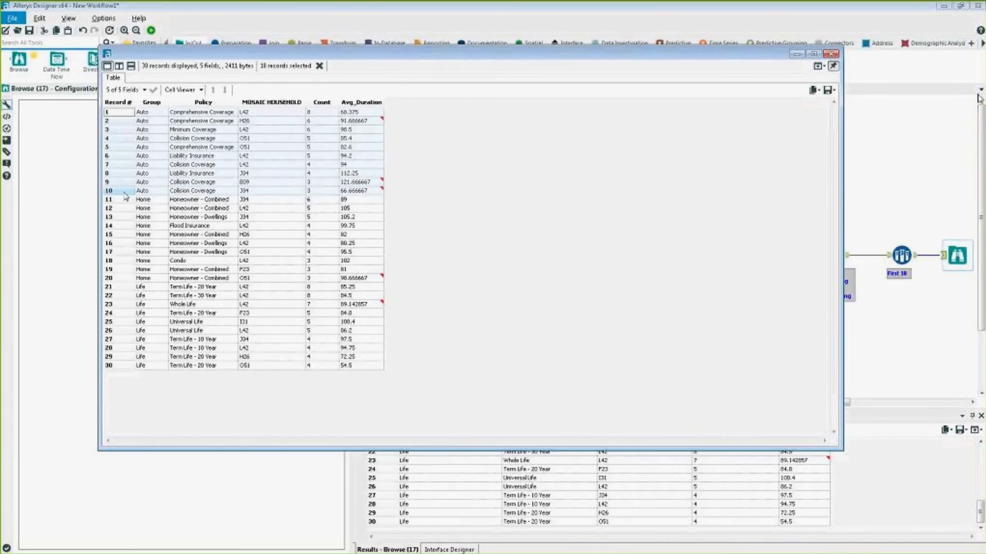
click(246, 114)
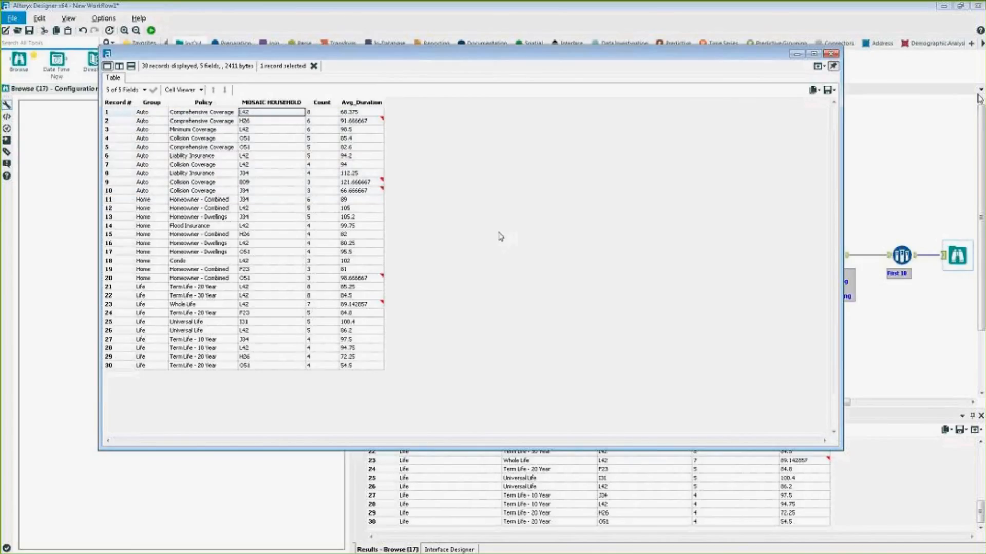
key(Down)
key(Down)
key(Down)
key(Down)
key(Down)
key(Down)
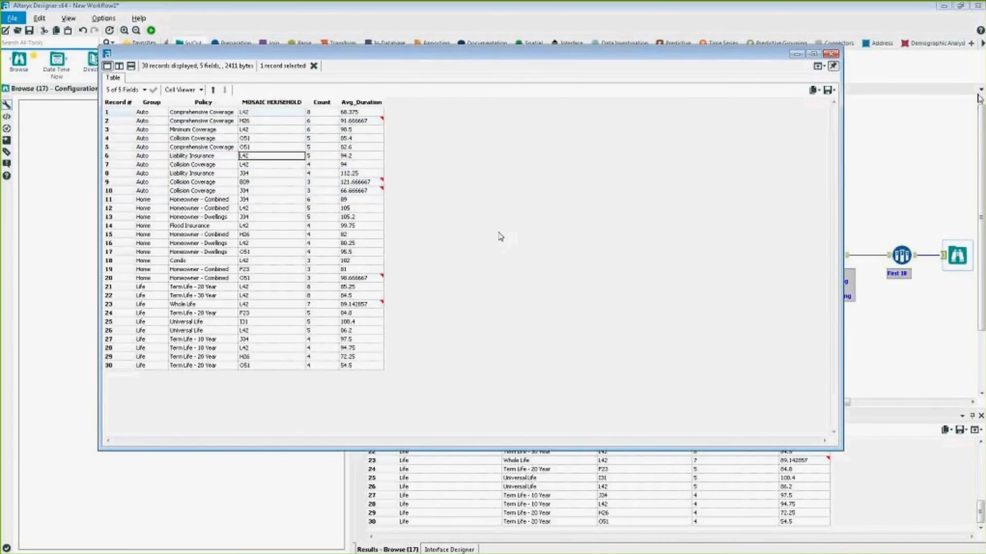
key(Up)
key(Up)
key(Up)
key(Up)
key(Up)
key(Up)
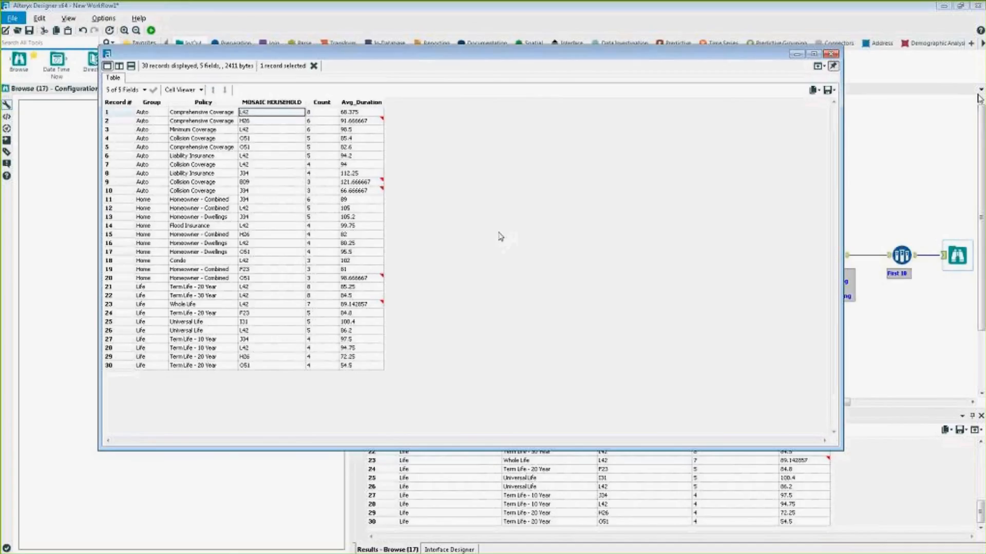
key(Down)
key(Down)
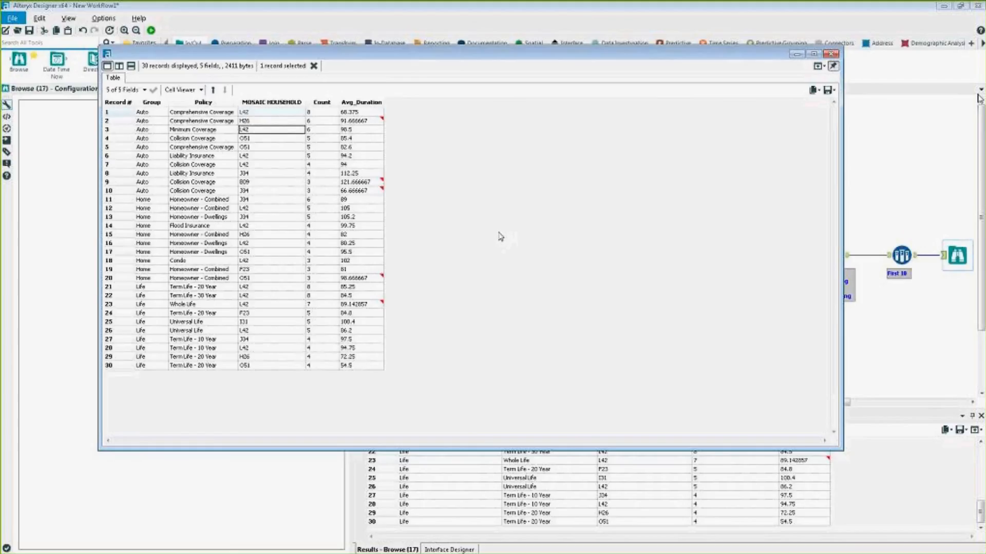
key(Down)
key(Down)
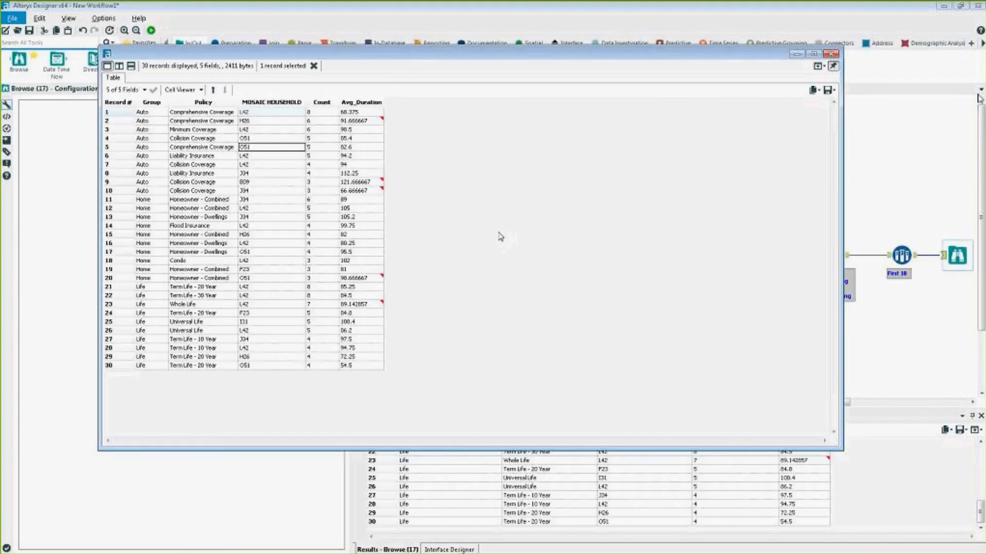
key(Down)
key(Down)
key(Down)
key(Down)
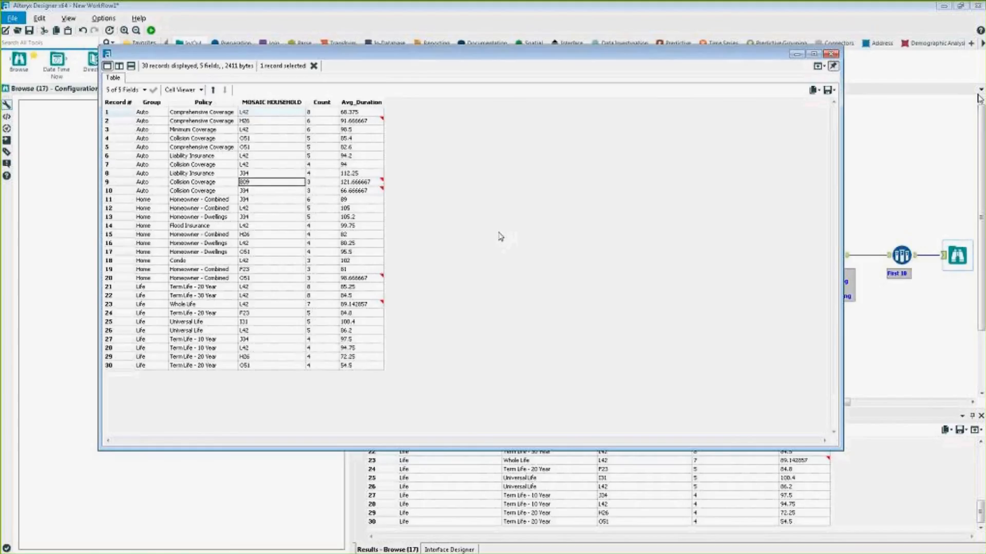
key(Down)
key(Down)
key(Down)
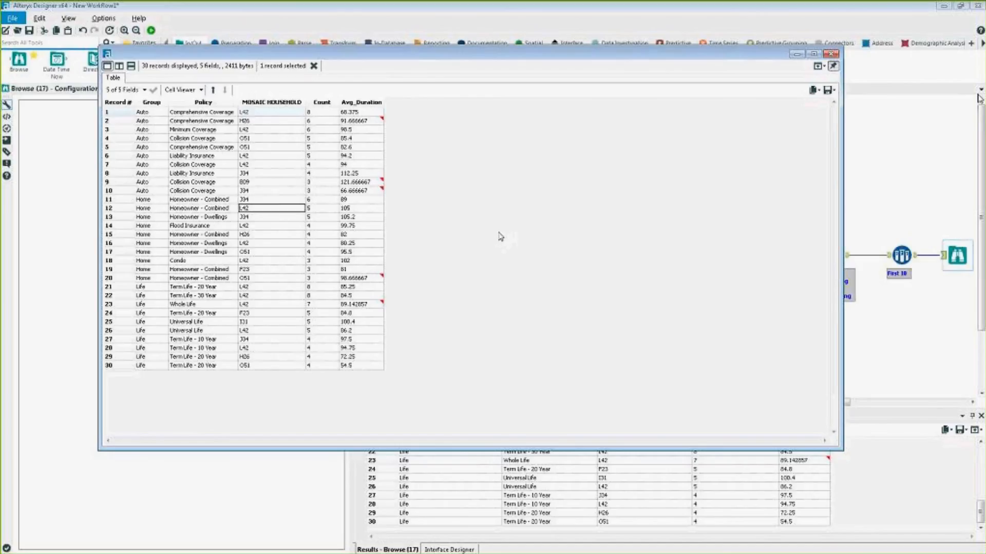
key(Down)
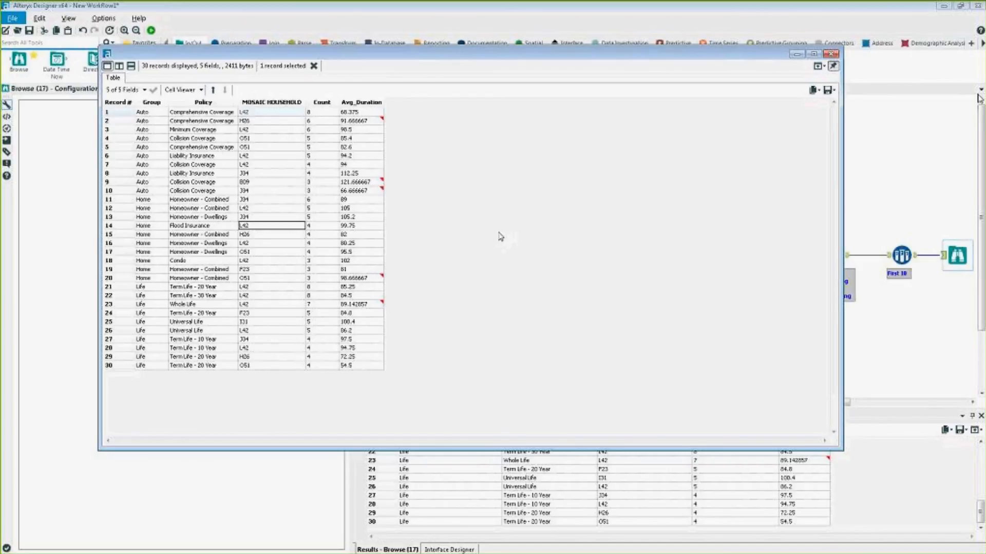
key(Down)
key(Down)
key(Down)
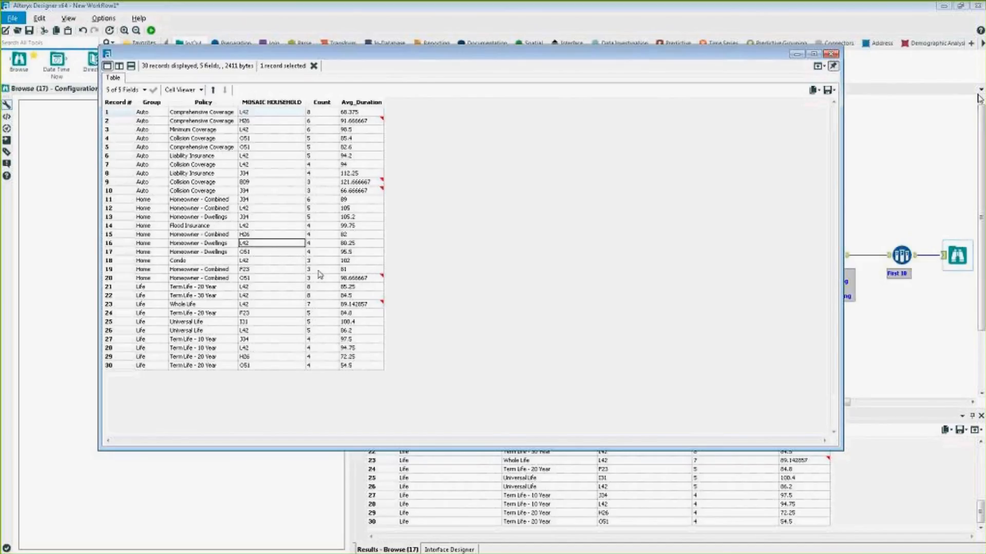
shift+click(276, 288)
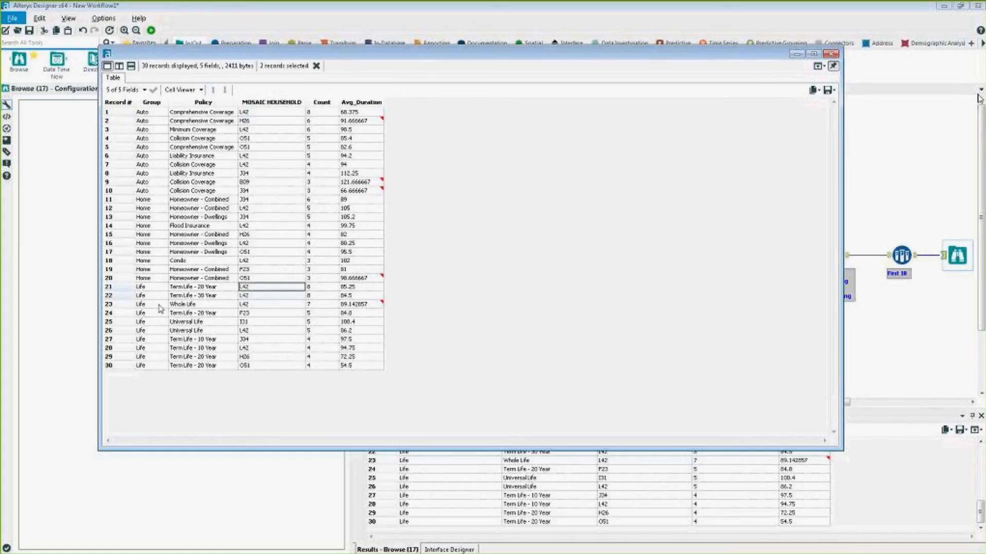
- Examine the two highest-count Life records in the separate Browse window, then close the window
click(151, 288)
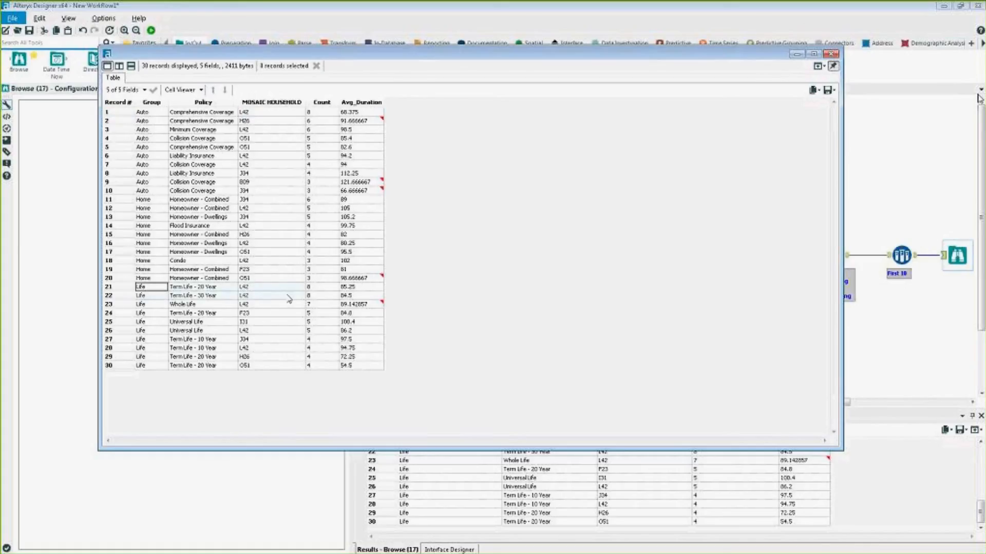
shift+click(346, 297)
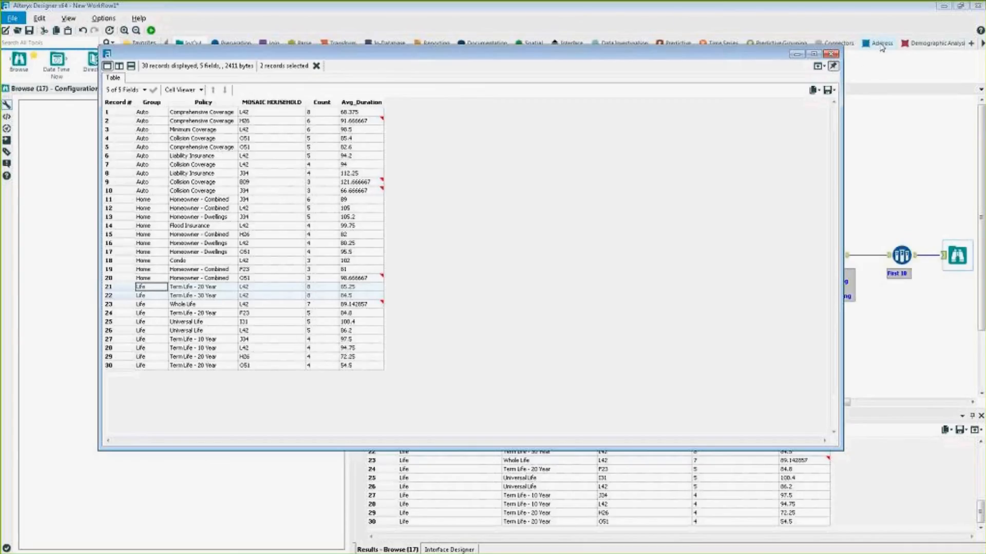
click(833, 54)
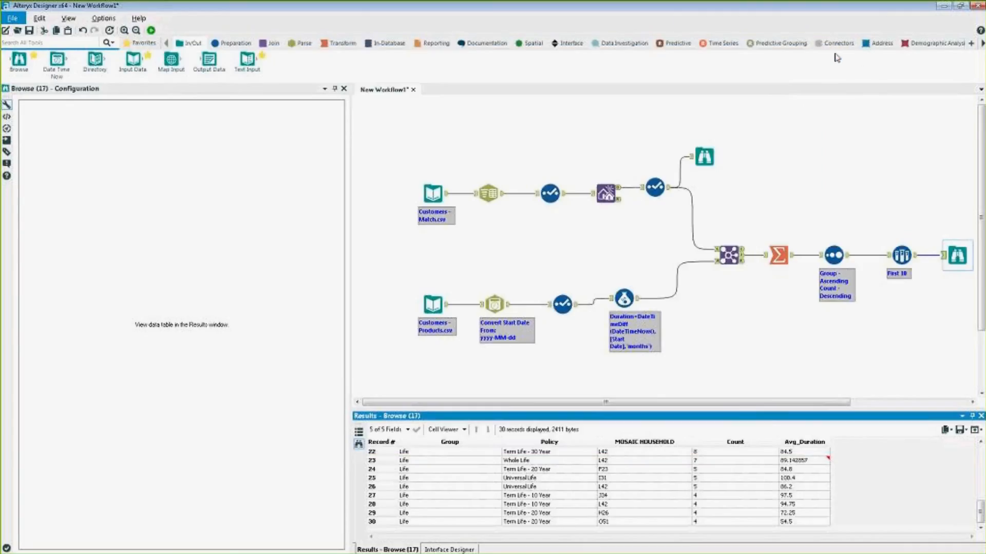
- Add a Tool Container to the canvas and move the workflow's tools into it
click(136, 30)
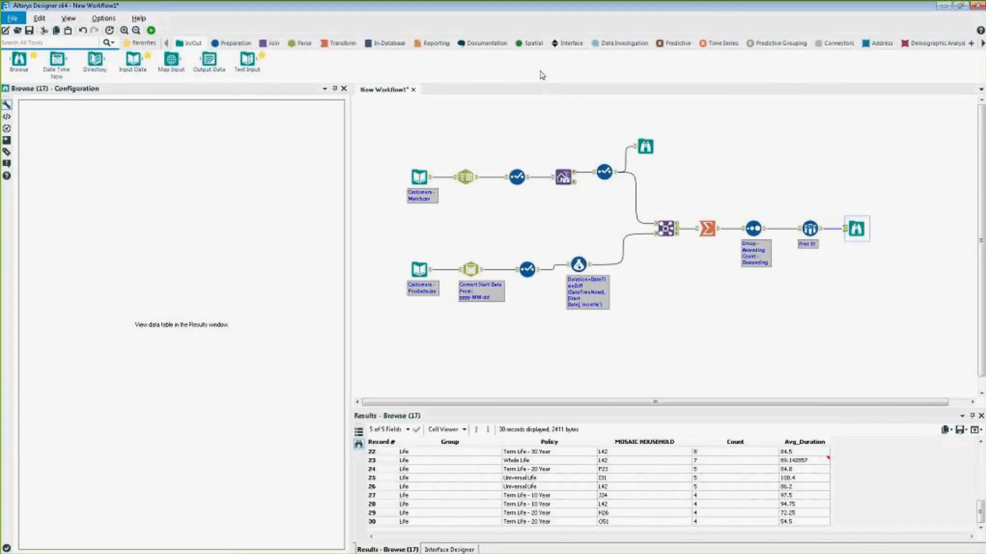
click(488, 44)
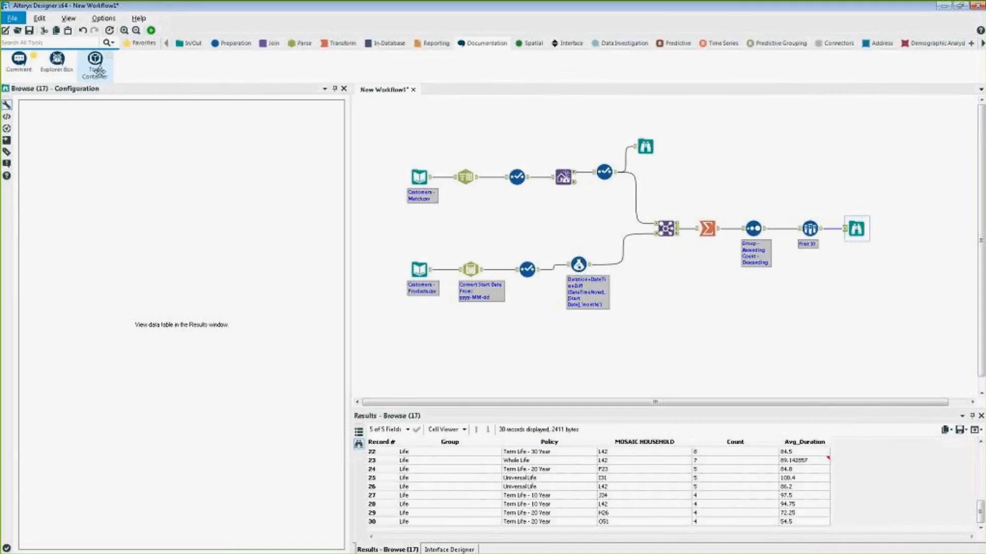
drag(94, 58, 832, 165)
drag(408, 144, 811, 317)
drag(779, 228, 851, 198)
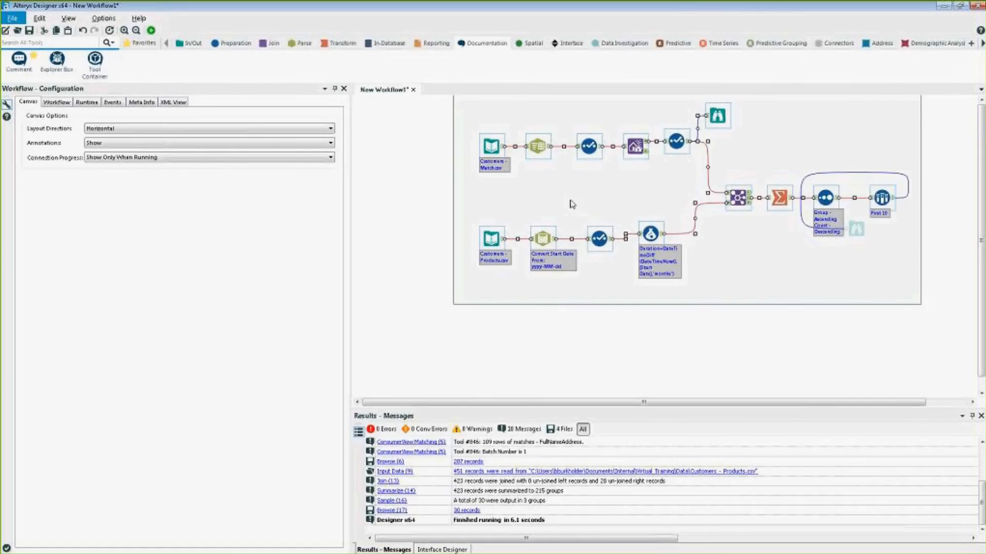
- Shift the tools down inside the container and place the final Browse tool directly after the Sample tool
key(ctrl+a)
key(Down)
key(Down)
key(Down)
key(Down)
key(Down)
key(Down)
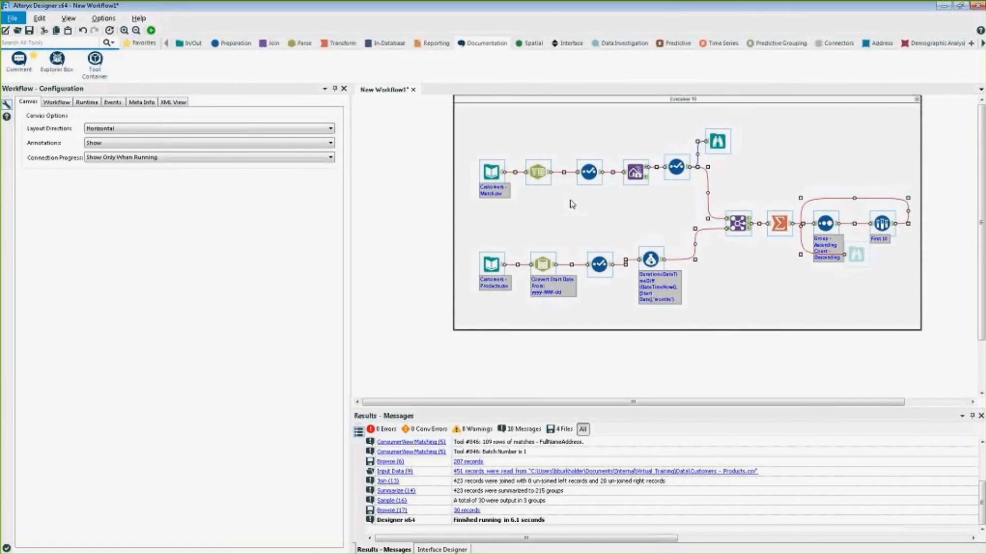
click(862, 284)
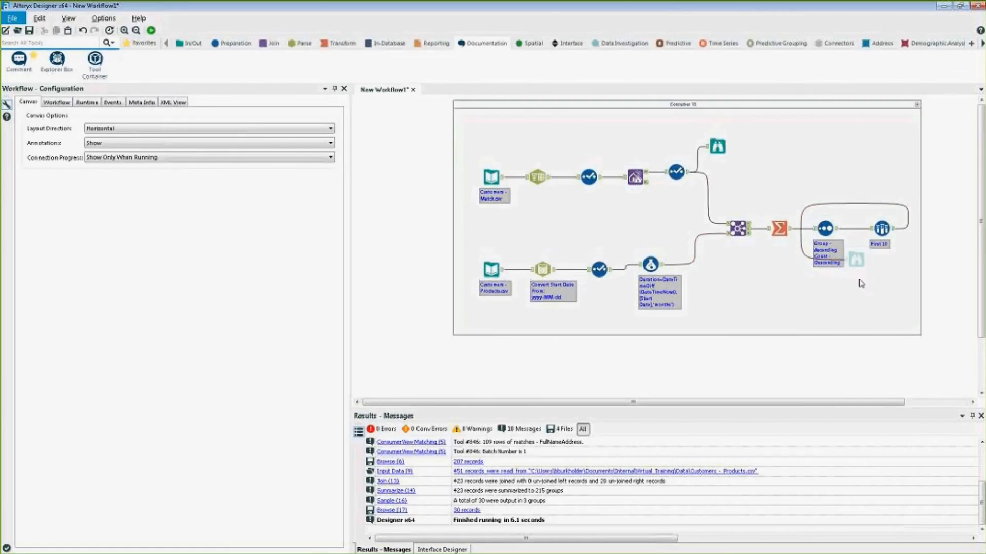
drag(860, 265, 916, 235)
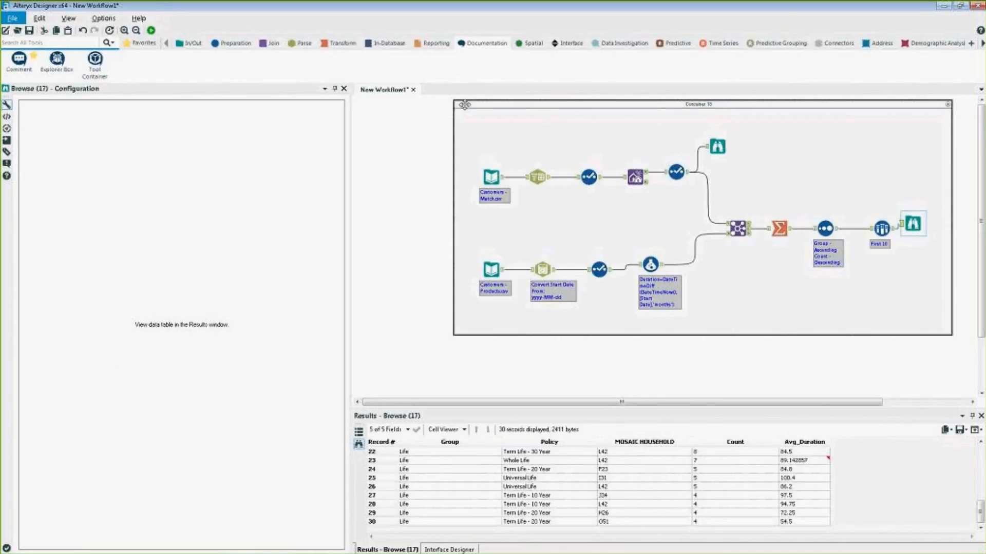
- Move the Tool Container slightly left on the canvas and disable it
drag(462, 105, 441, 108)
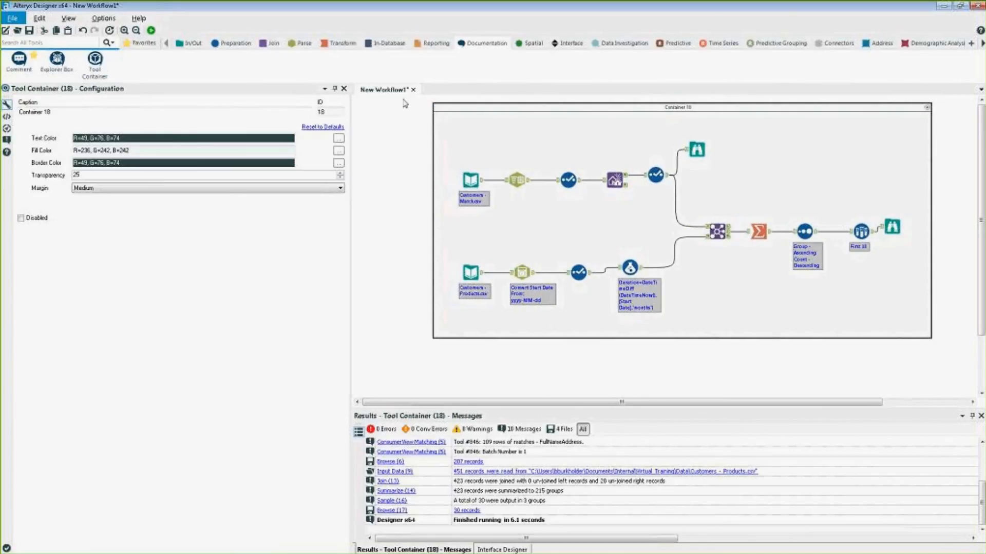
click(20, 218)
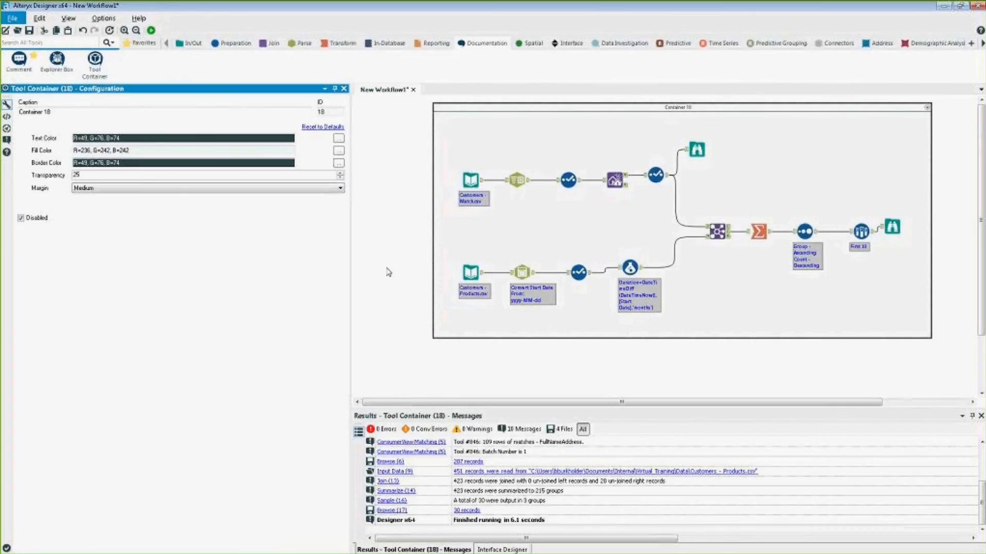
click(392, 278)
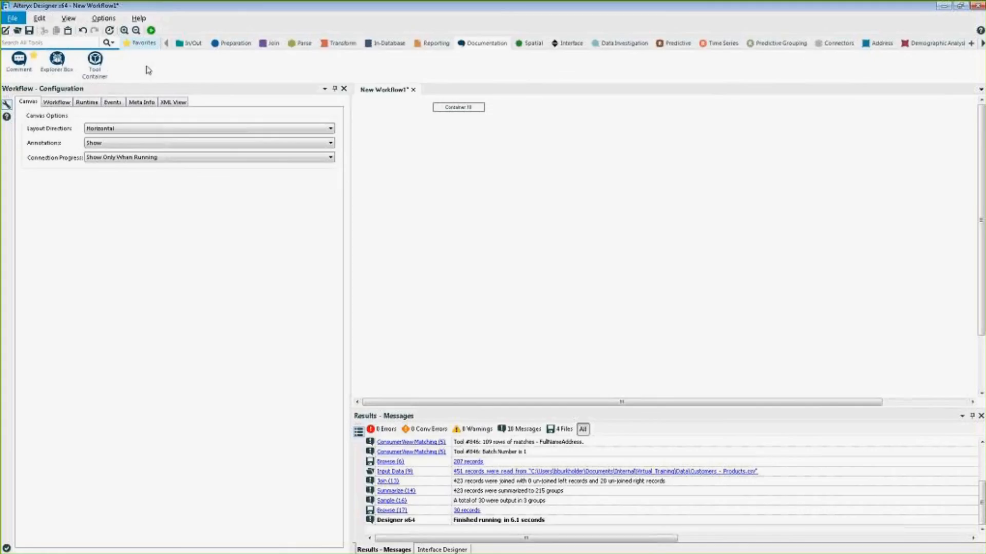
- Place a Map Input tool on the canvas below the disabled container
click(148, 46)
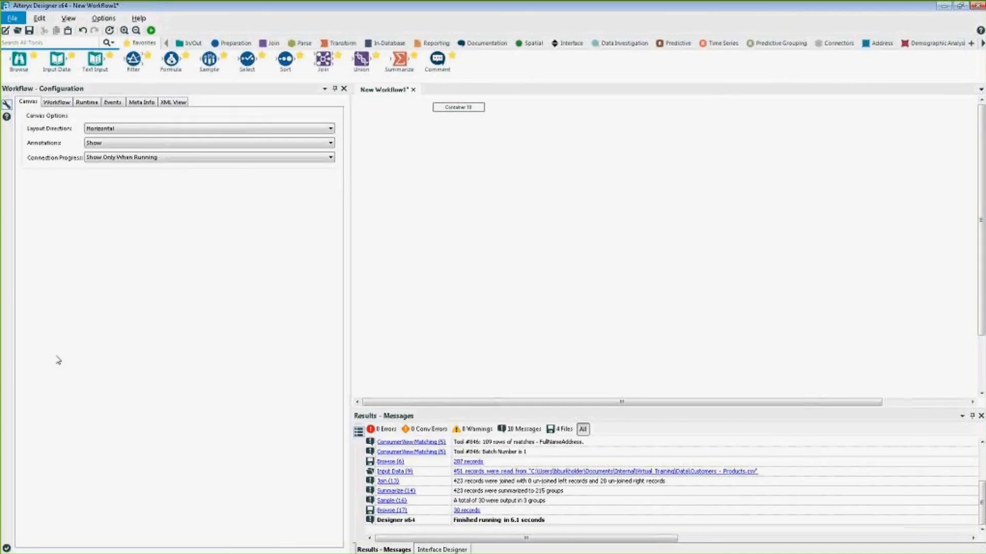
click(194, 44)
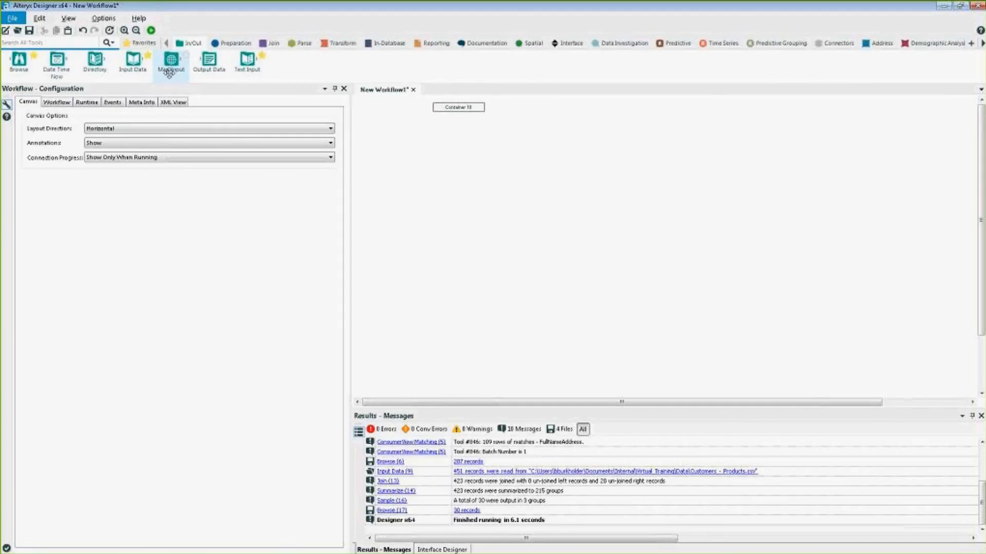
mouse_move(169, 73)
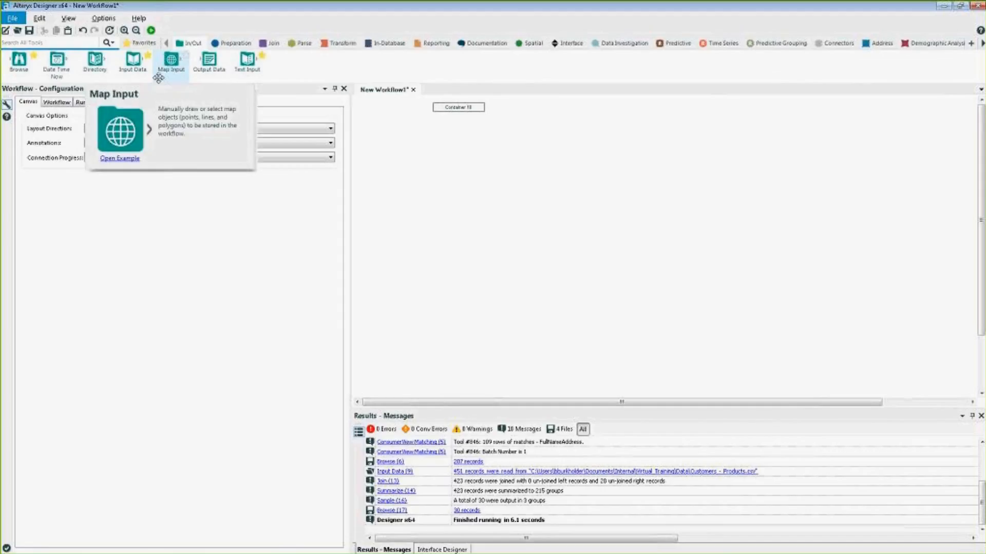
drag(159, 71, 420, 229)
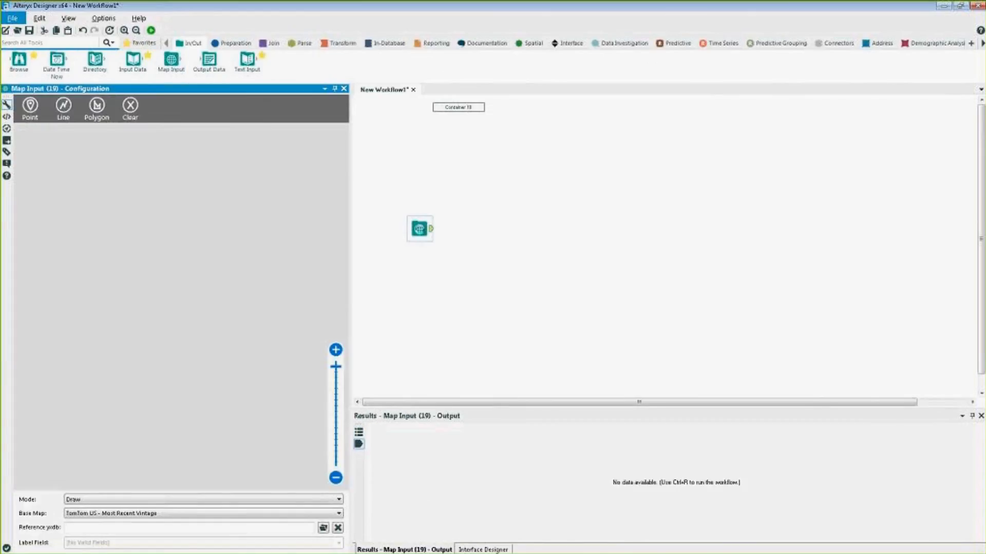
- Draw a point at Cambridge near Boston on the Map Input map and label it "Cambridge, Ma"
scroll(247, 275, up, 5)
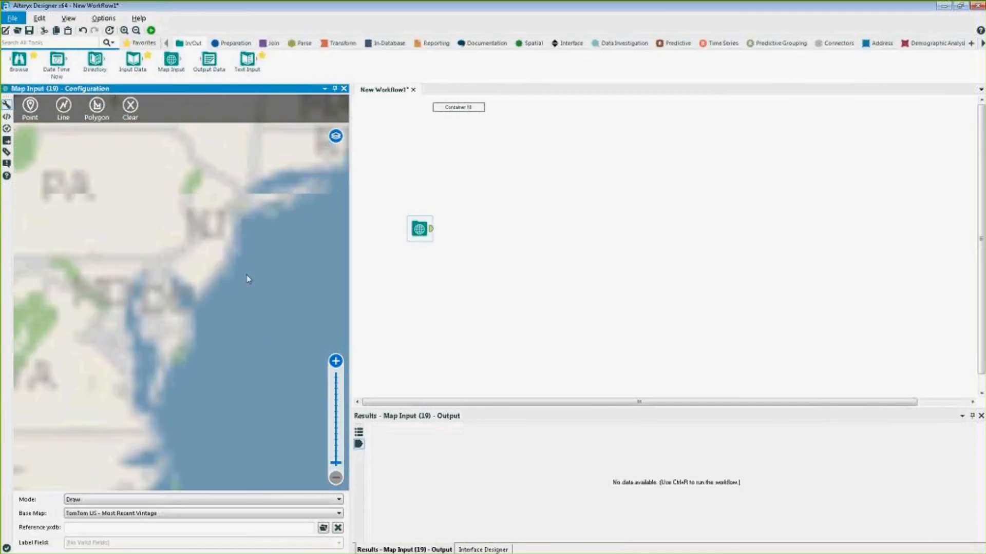
drag(236, 197, 131, 374)
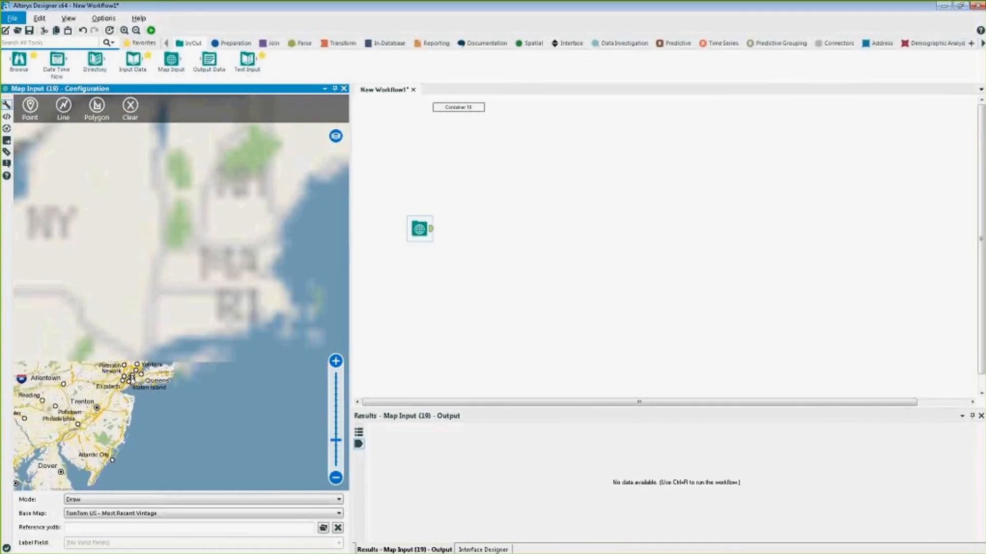
scroll(255, 267, up, 2)
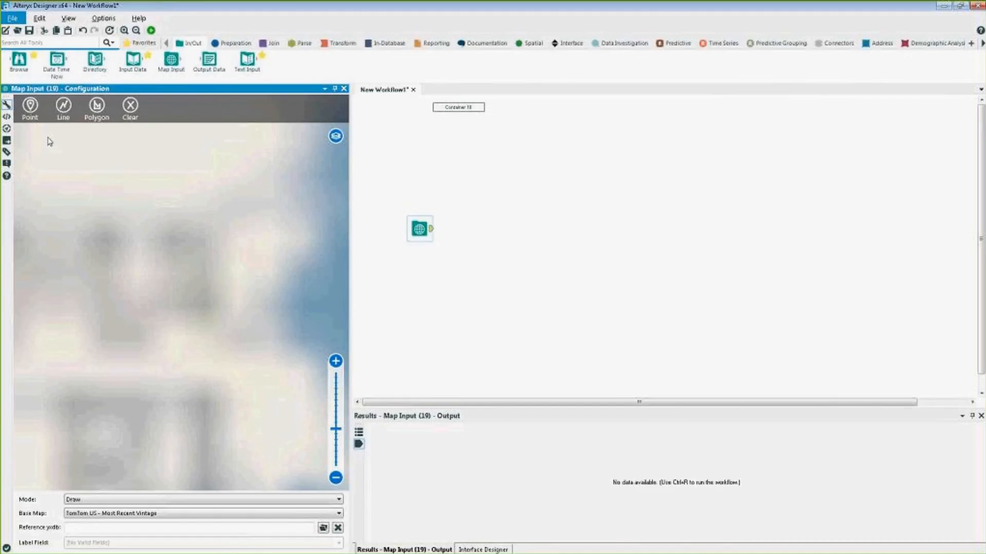
click(29, 111)
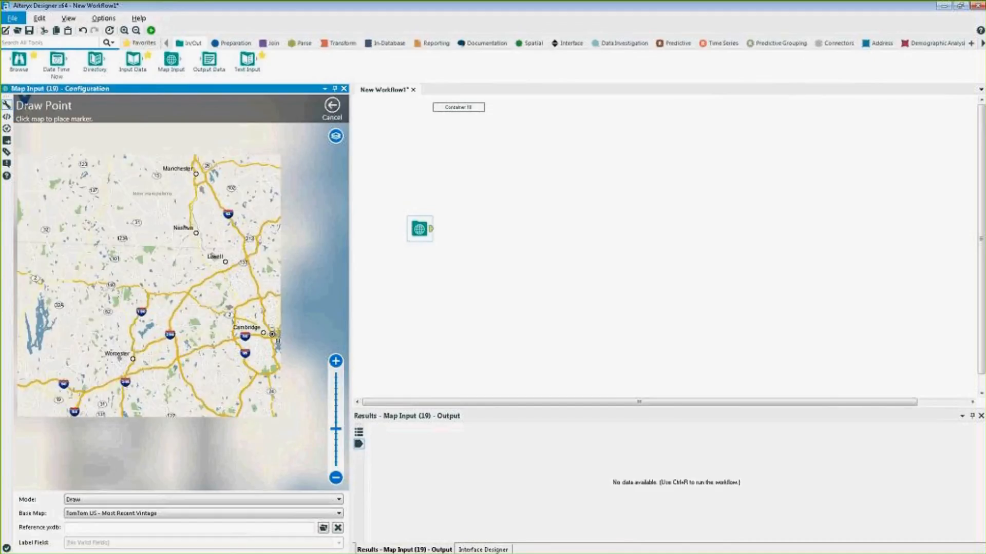
click(262, 329)
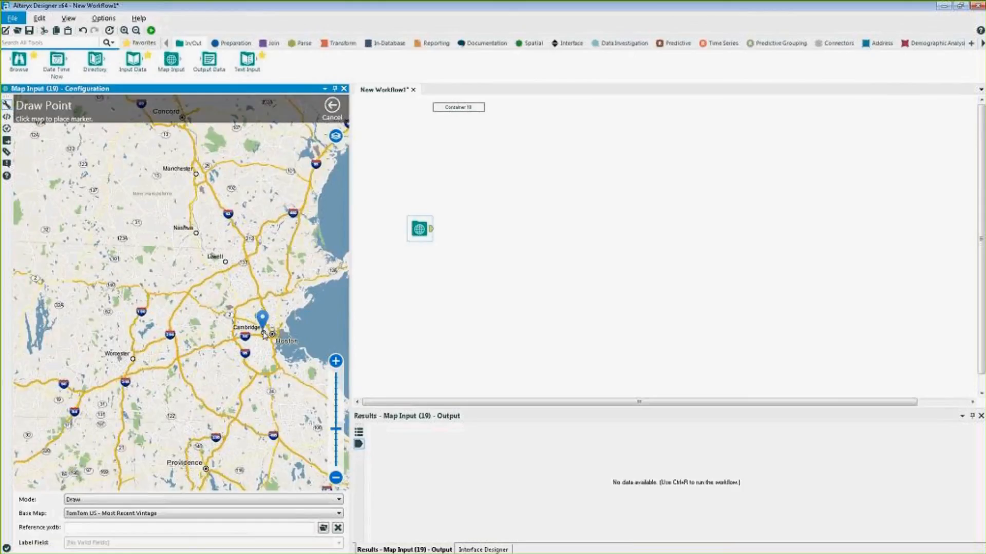
text(C)
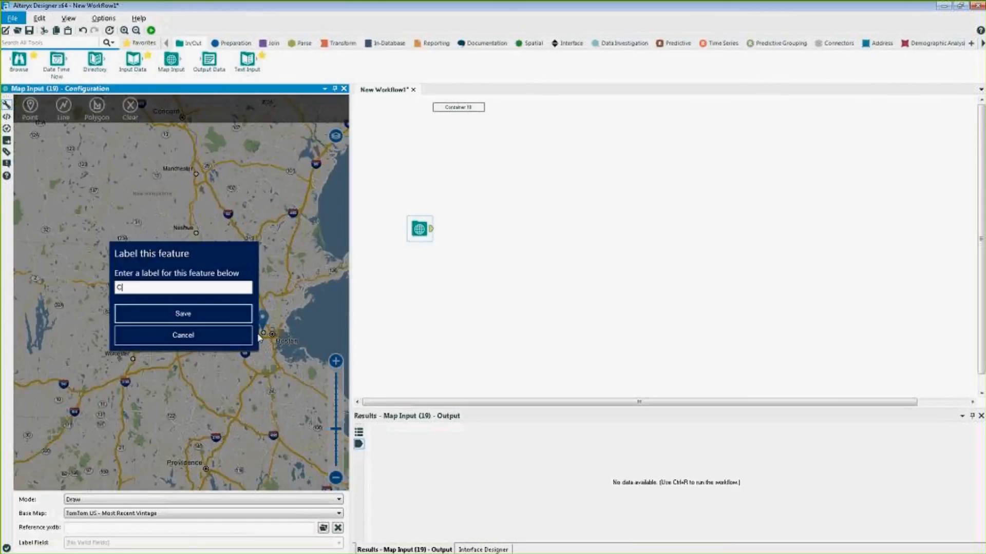
text(ambridge, Ma)
click(172, 314)
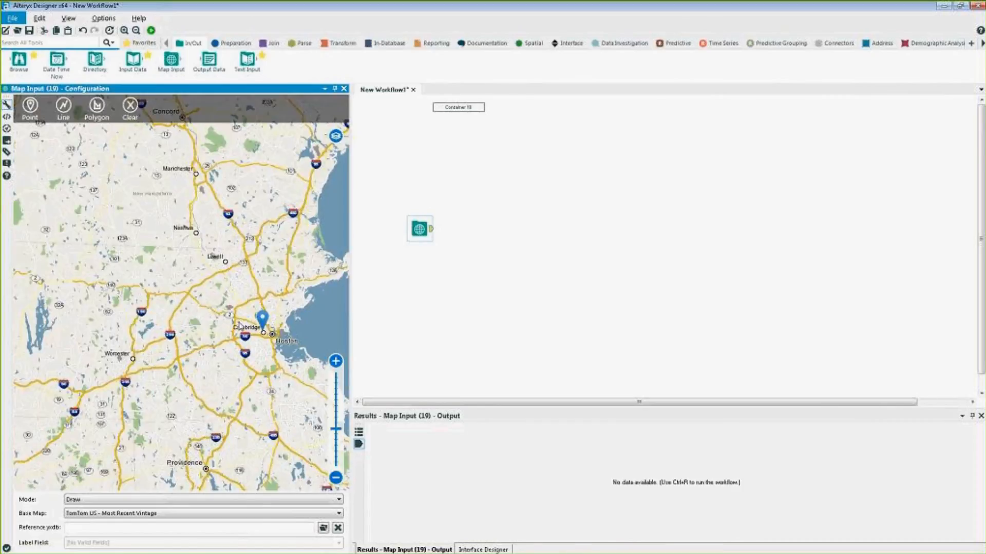
- Connect a Trade Area tool to the Map Input output with a specific radius value of 5.0 miles
click(98, 118)
click(530, 45)
drag(589, 60, 476, 229)
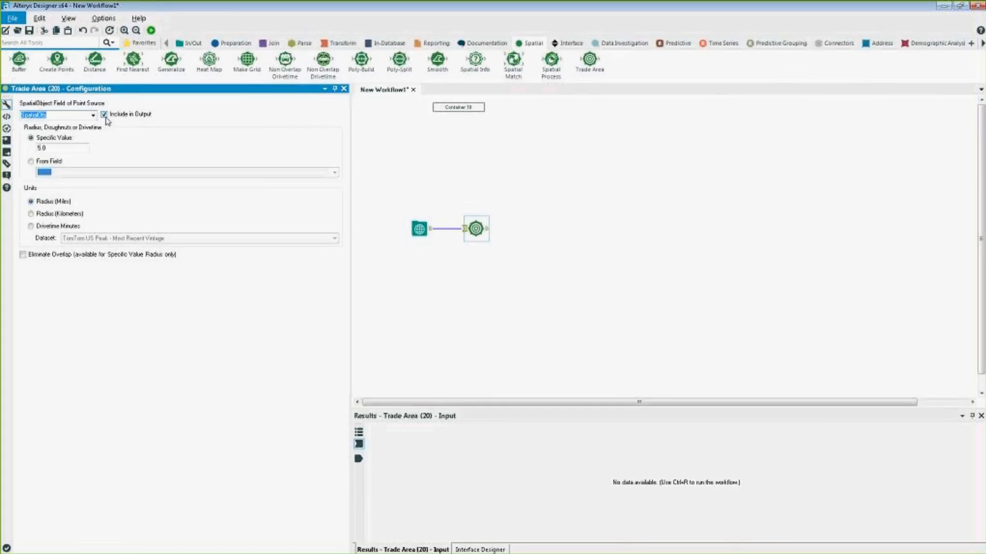
click(53, 147)
drag(52, 146, 33, 142)
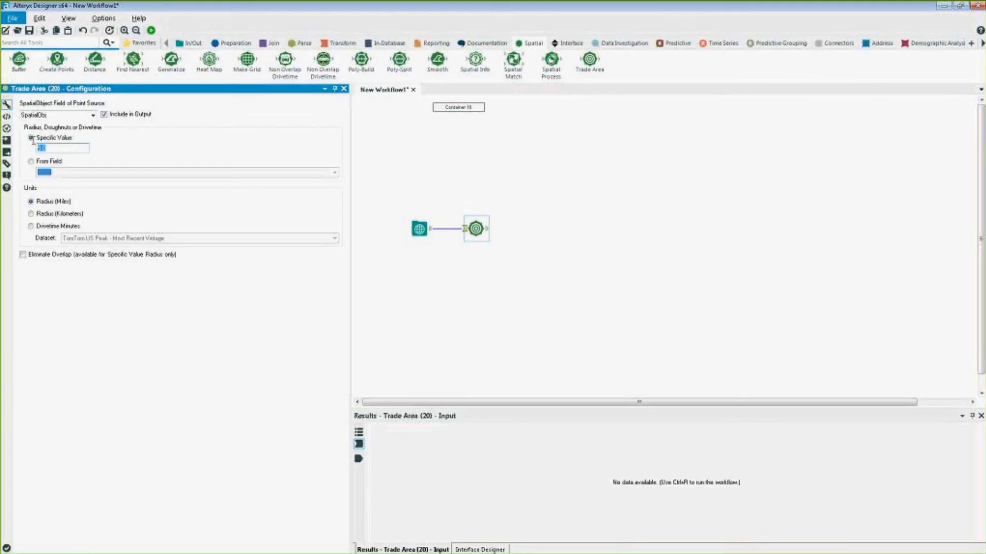
text(5.0)
- Attach a Browse tool to the Trade Area output, run the workflow and inspect the trade area on the map
click(139, 43)
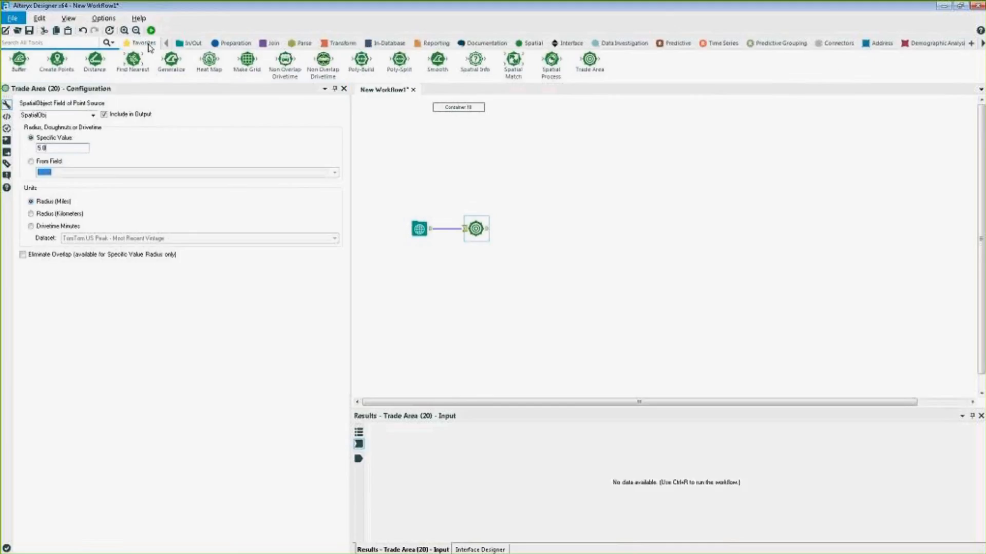
drag(19, 59, 537, 224)
click(151, 30)
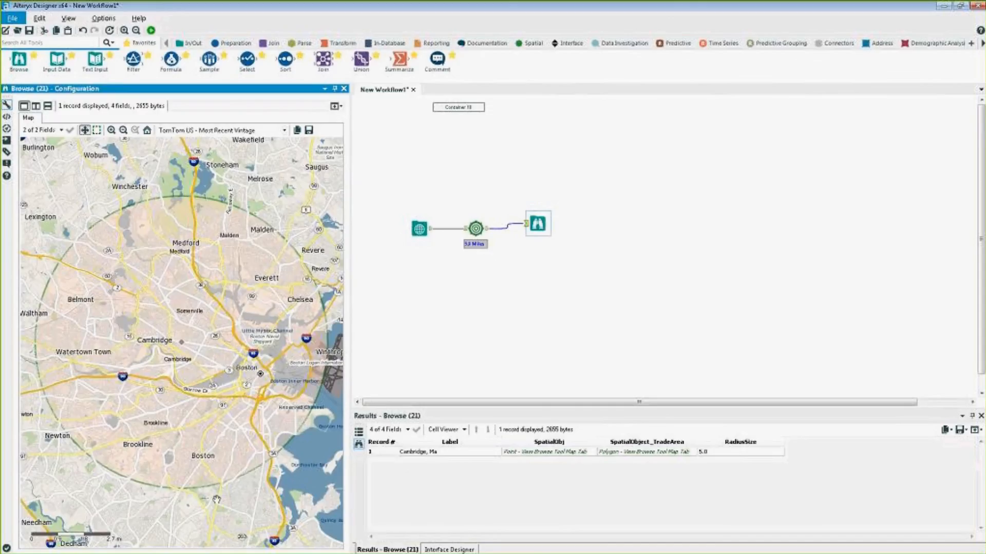
scroll(216, 495, up, 1)
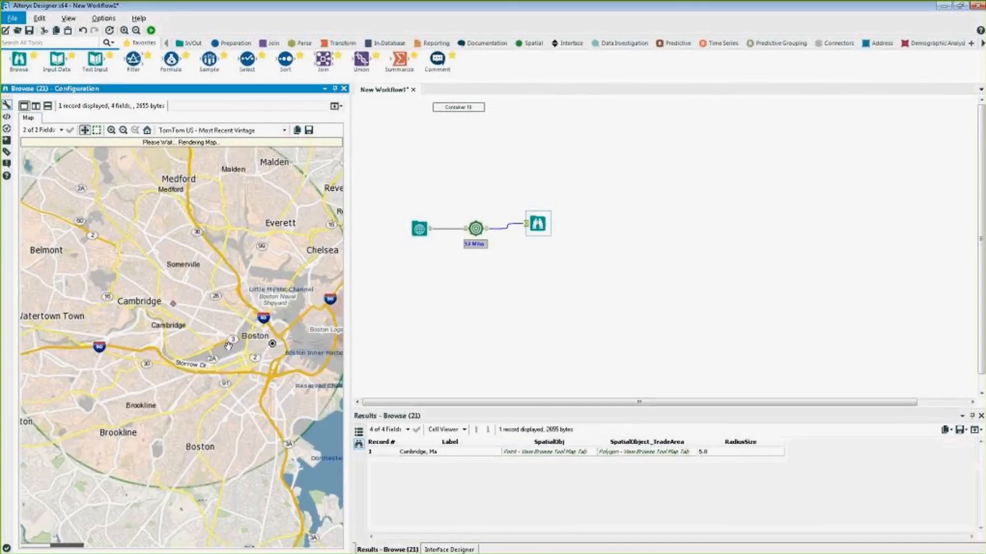
scroll(205, 334, down, 1)
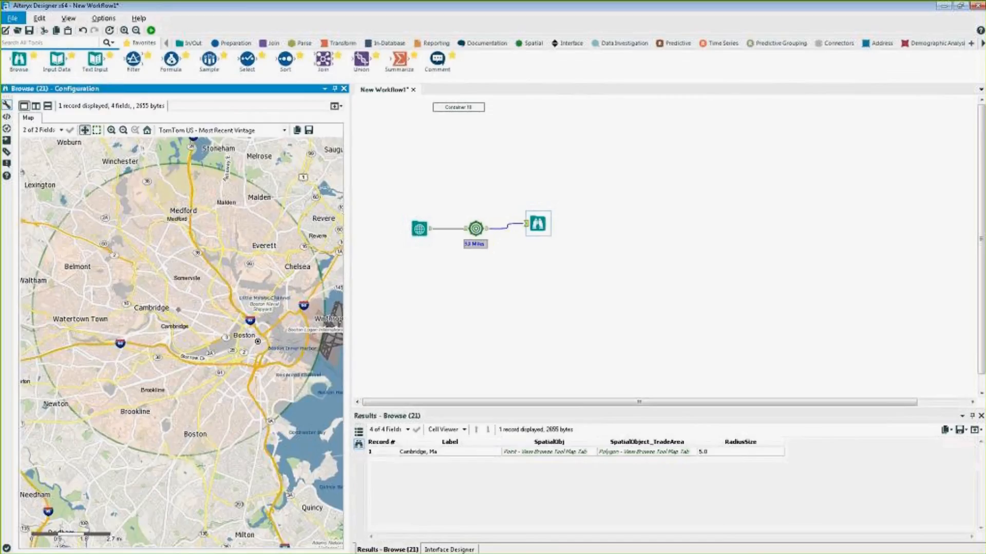
- Set the Trade Area specific values to 12, 5.0, run the workflow and view both rings in the Browse map
click(481, 239)
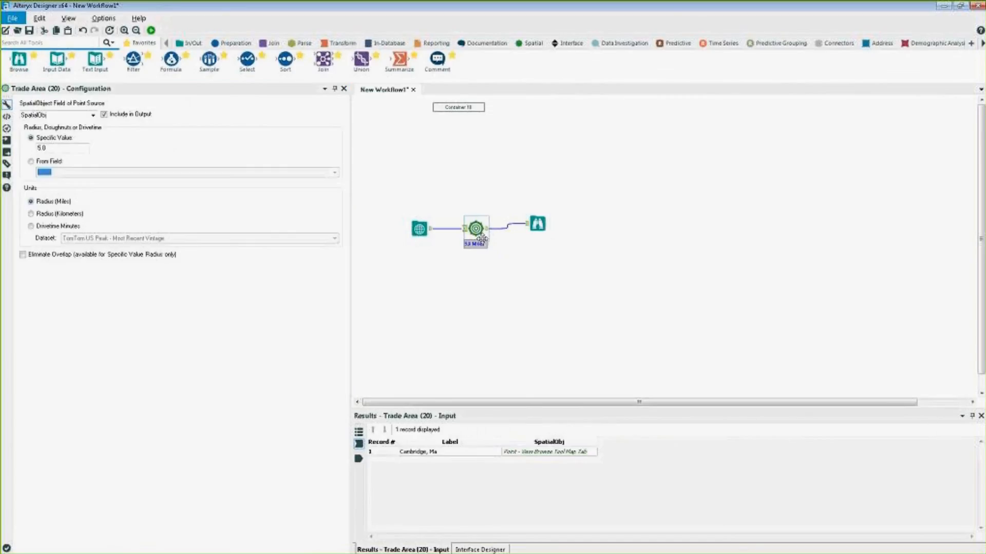
click(71, 150)
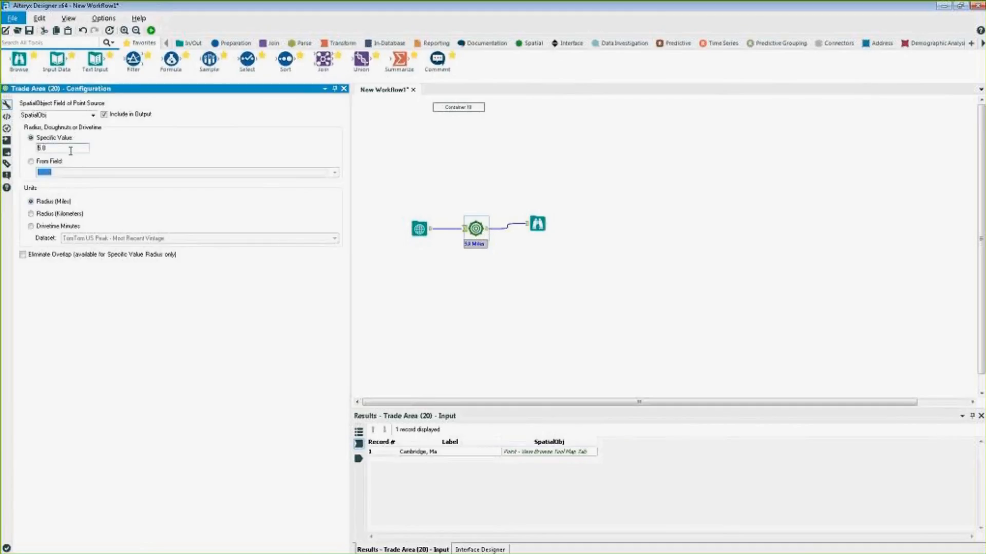
text(12)
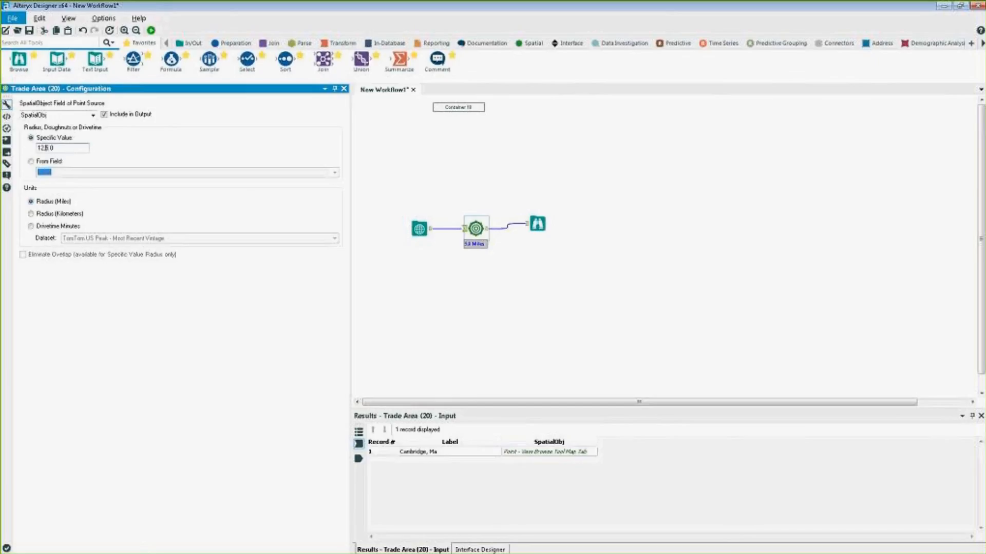
text(.)
key(ctrl+r)
click(537, 224)
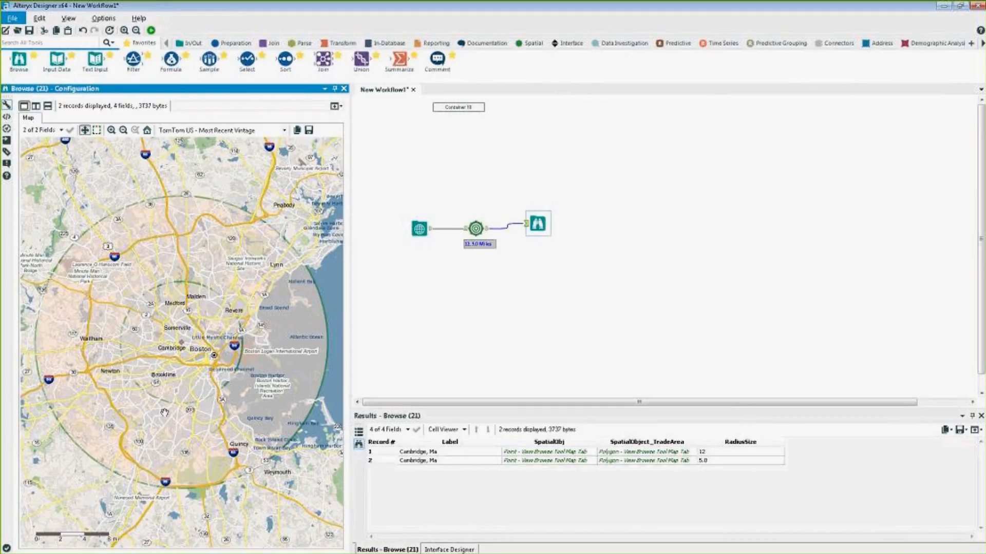
- Change the Trade Area to a specific value of 5 drivetime minutes using the TomTom US Peak - Most Recent Vintage dataset
click(476, 229)
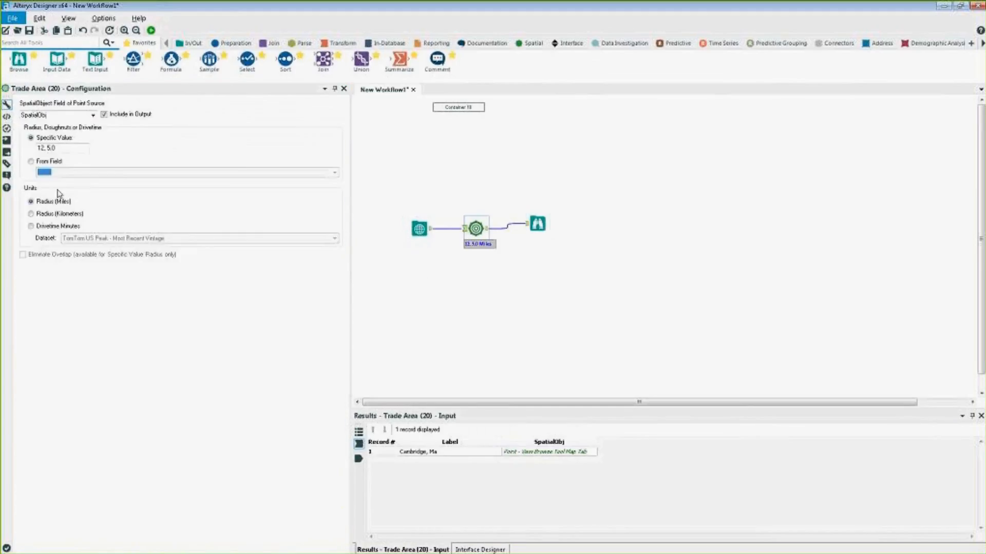
click(63, 226)
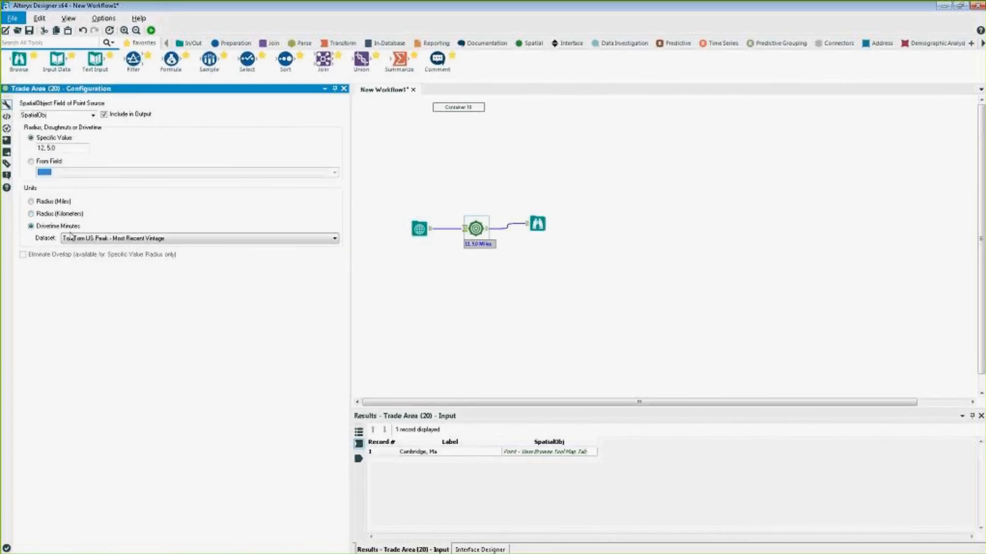
double_click(62, 149)
text(5)
click(113, 240)
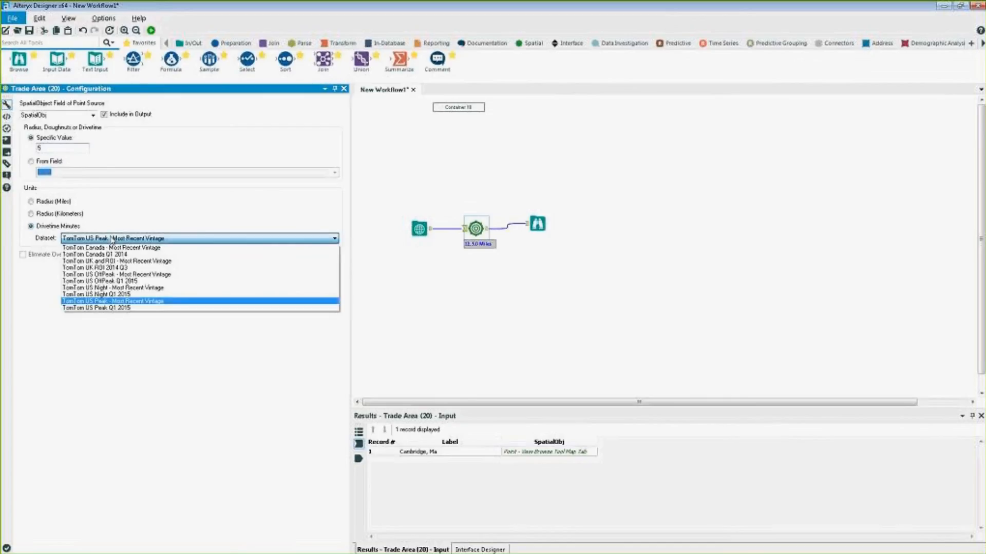
click(137, 303)
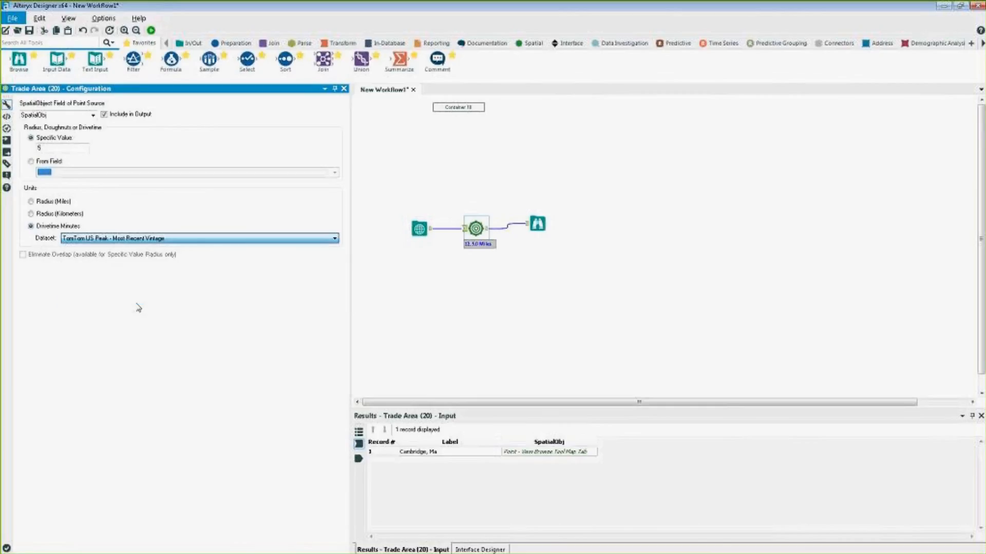
- Run the workflow and view the peak drivetime trade area in the Browse map
click(151, 31)
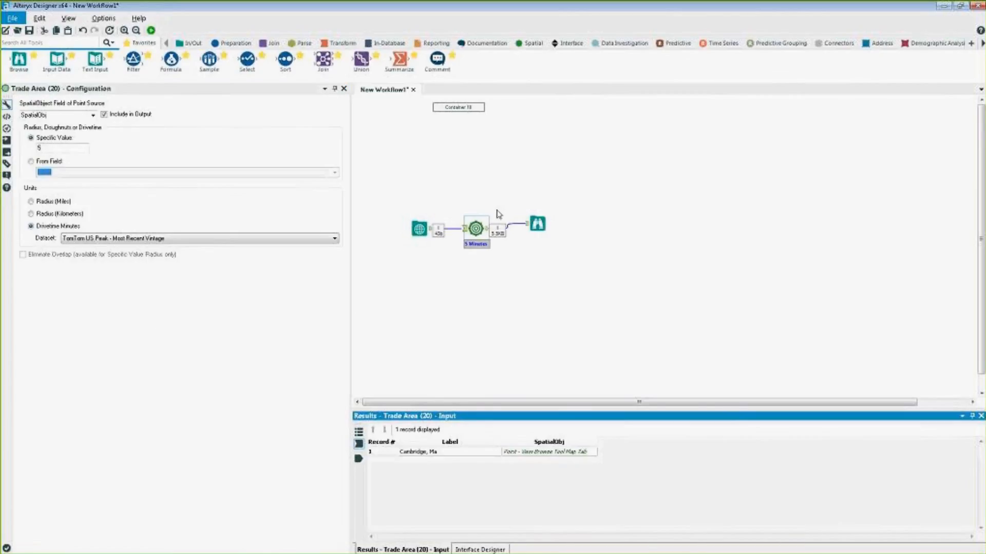
click(535, 224)
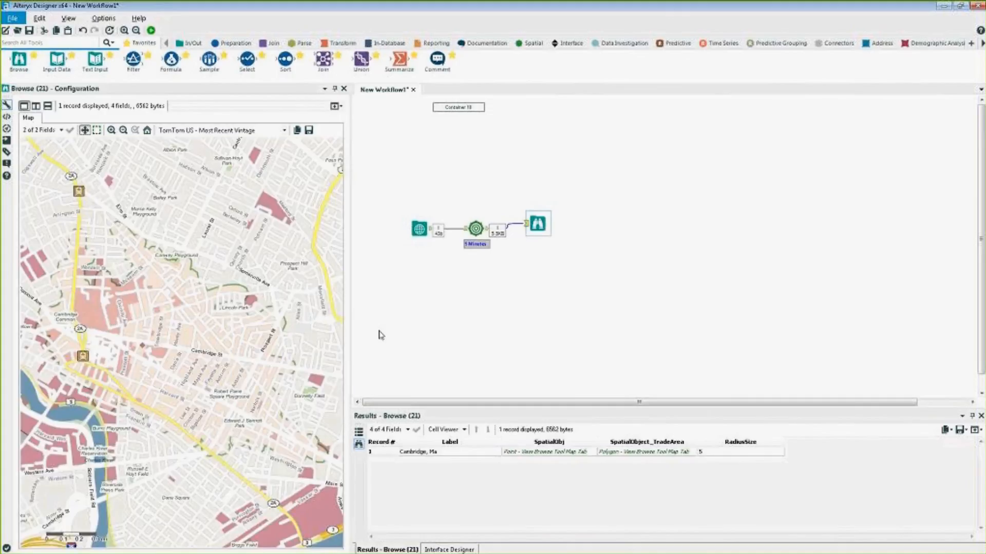
click(148, 382)
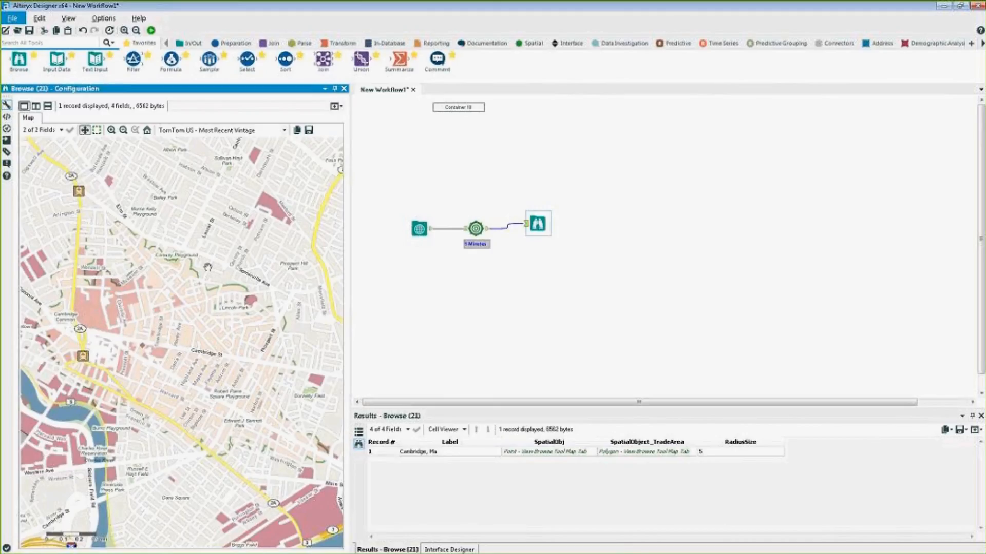
- Switch the Trade Area drivetime dataset to TomTom US OffPeak - Most Recent Vintage and rerun the workflow
click(476, 230)
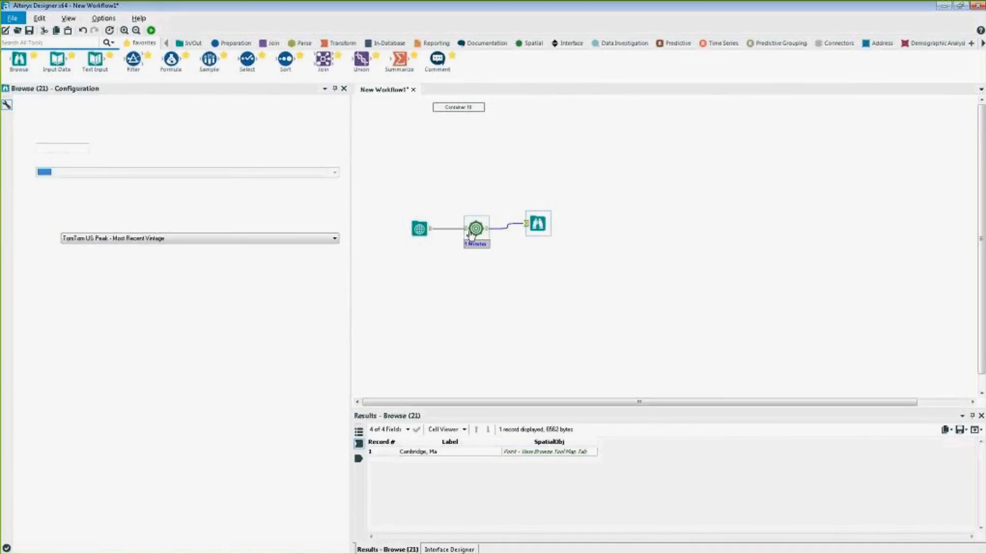
click(224, 240)
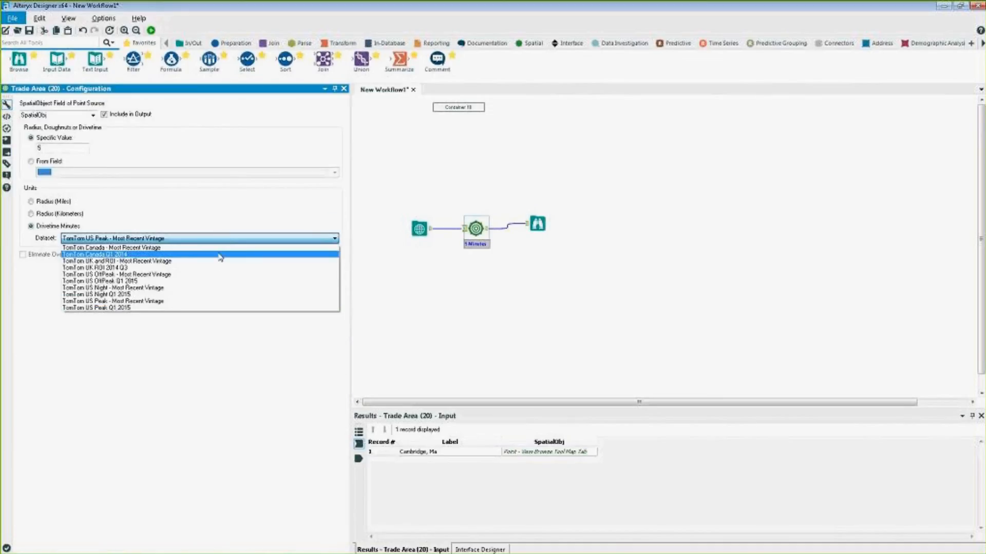
click(224, 275)
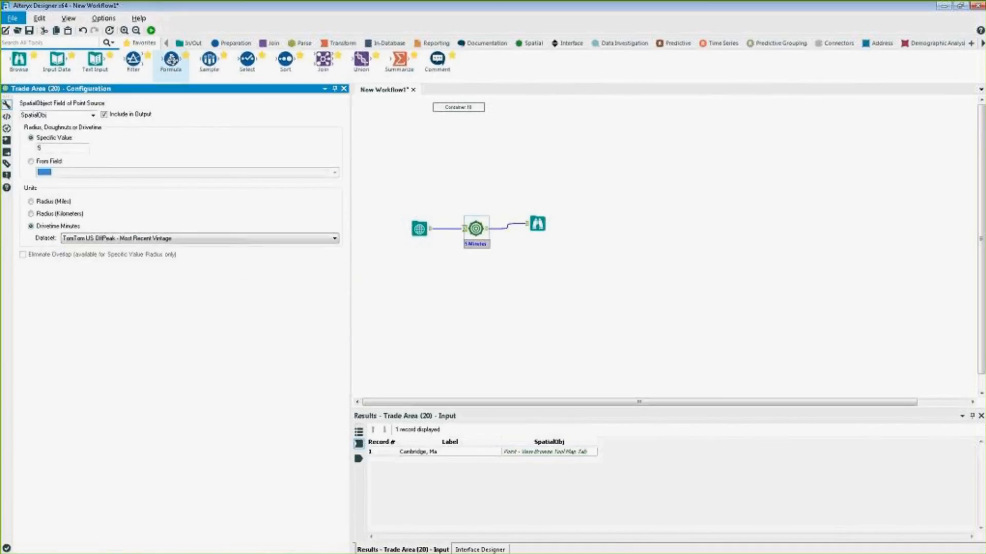
click(151, 31)
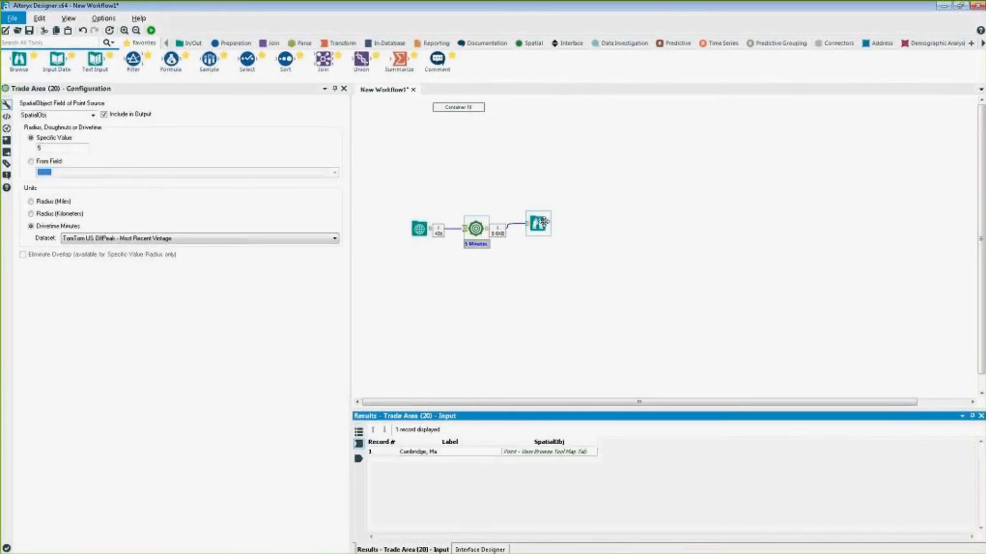
- Examine the extent of the off-peak drivetime polygon in the Browse map and select the polygon
click(539, 222)
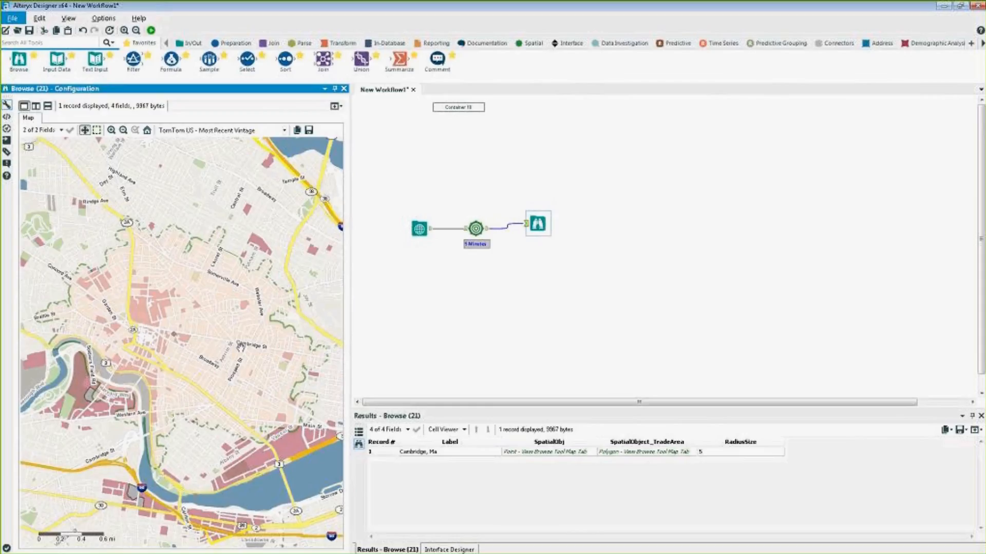
scroll(241, 344, up, 1)
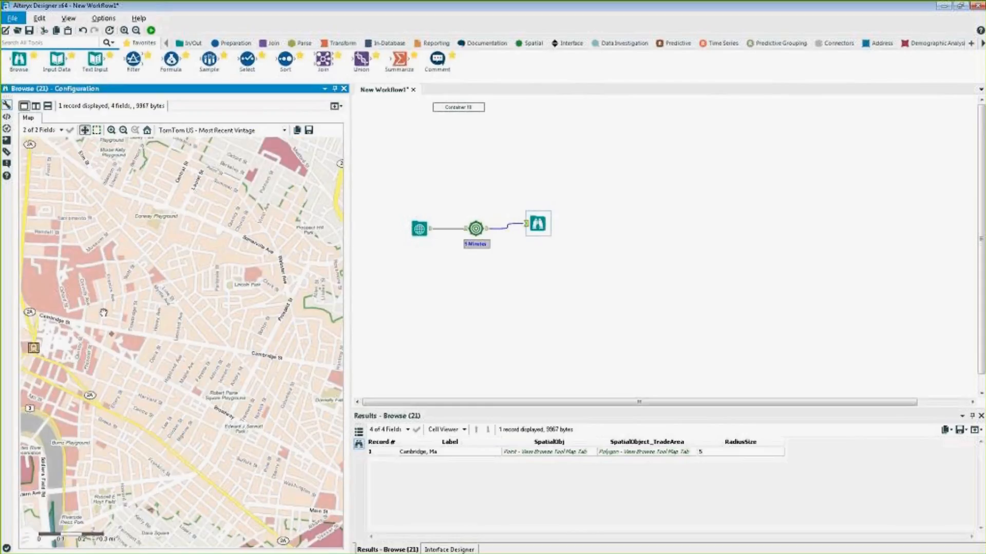
scroll(114, 335, down, 1)
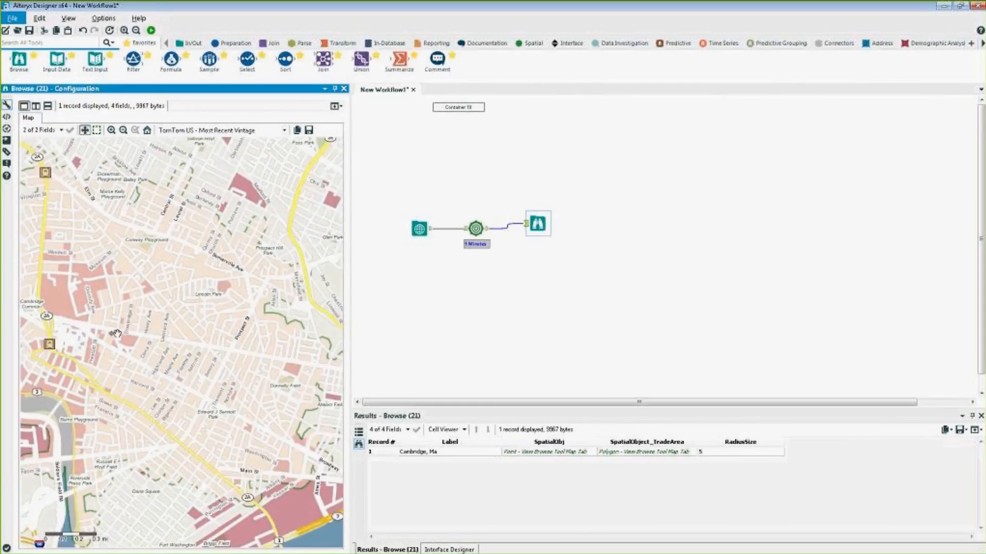
scroll(116, 334, down, 1)
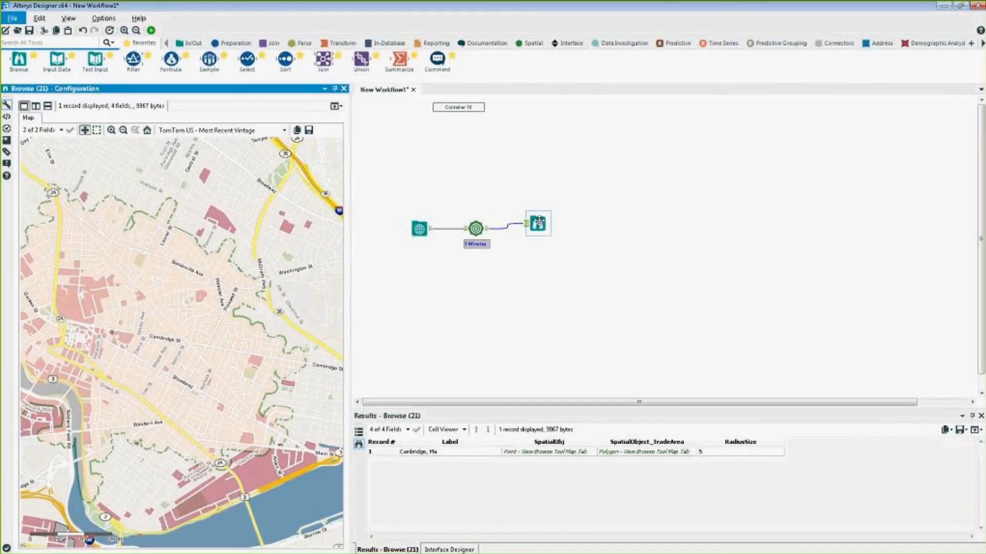
click(539, 223)
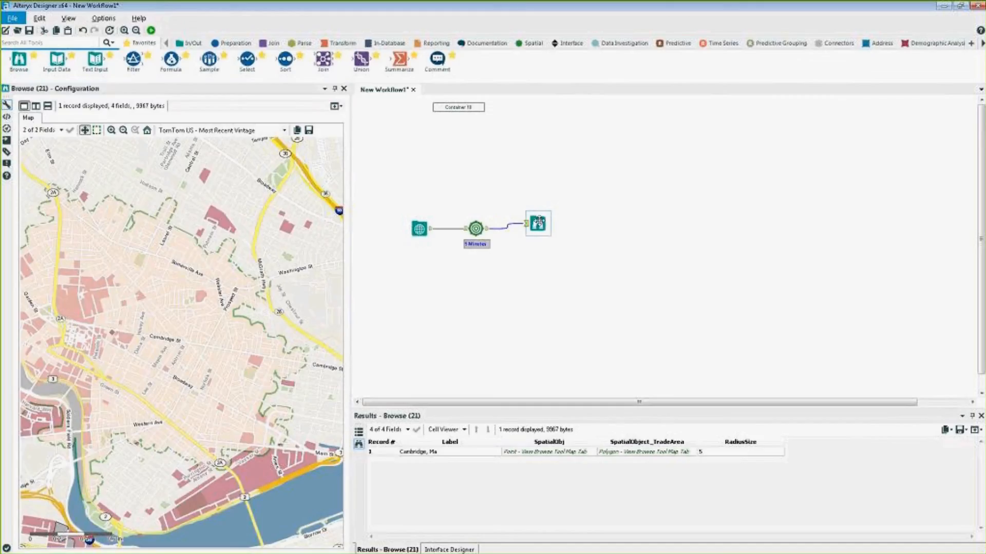
click(162, 367)
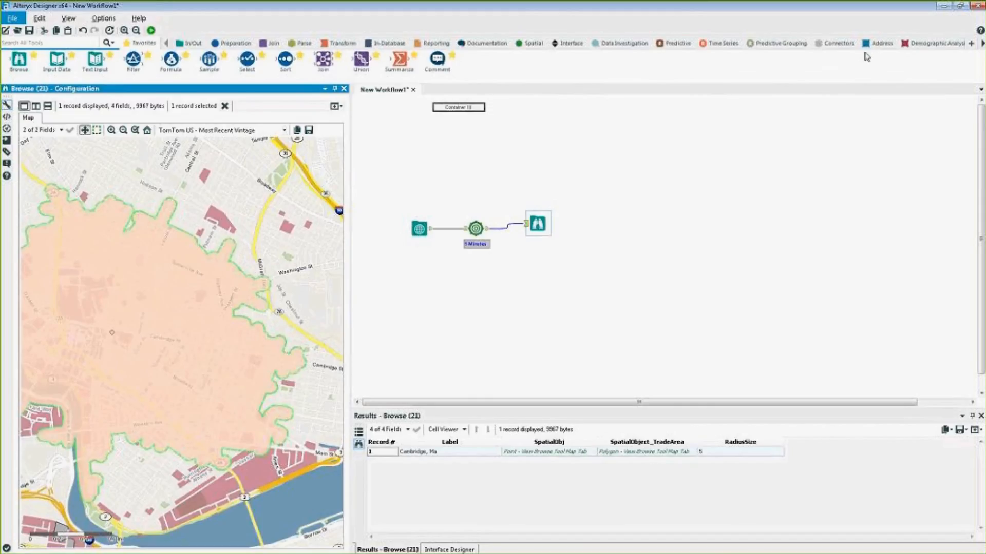
- Insert an Allocate Append tool between Trade Area and Browse, keeping the Experian US - Most Recent Vintage dataset
click(924, 44)
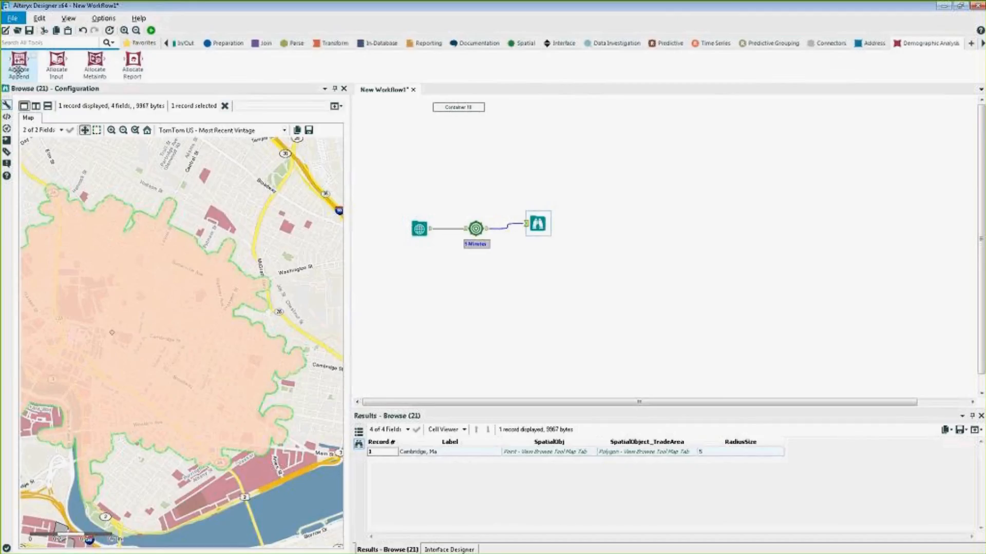
drag(19, 70, 520, 228)
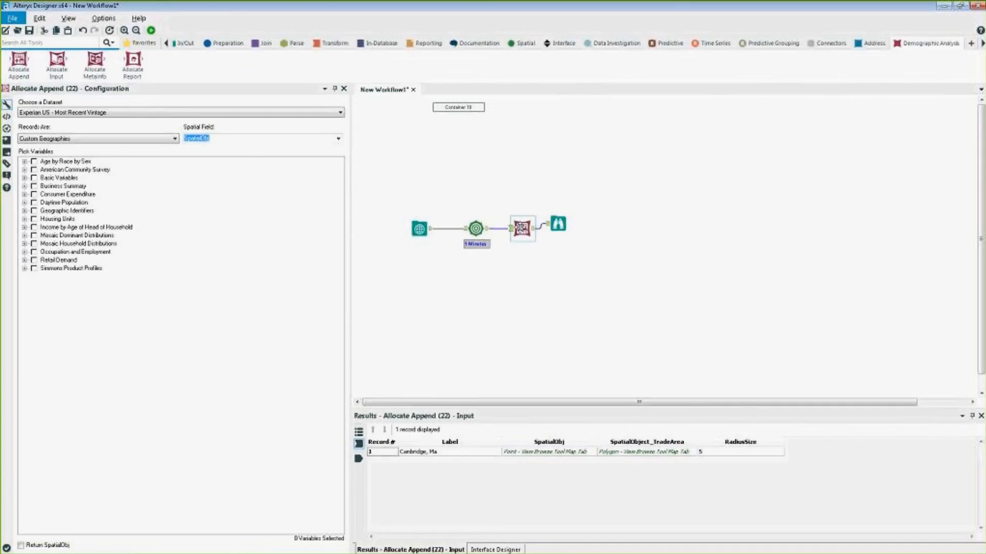
click(83, 116)
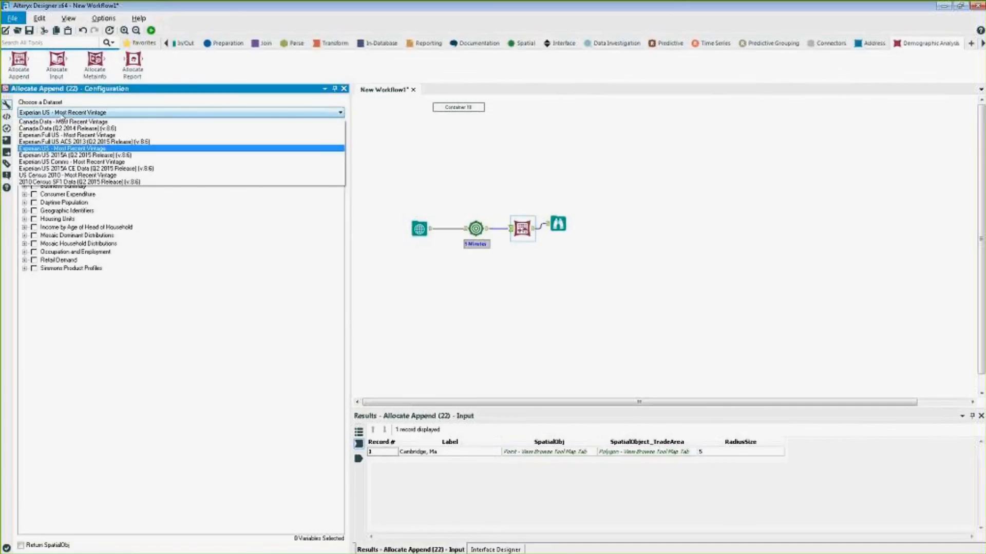
click(61, 114)
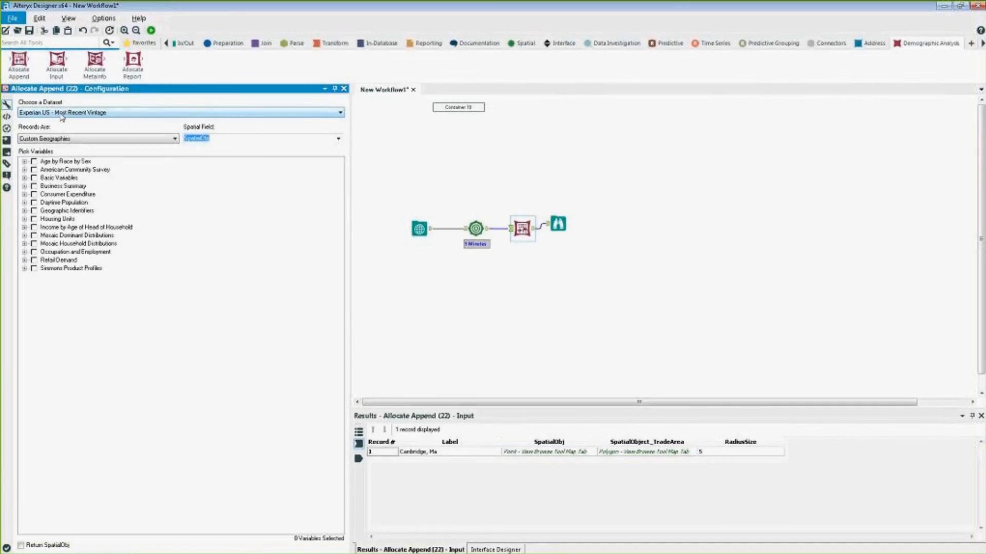
- Keep the Allocate Append records as Custom Geographies and set the spatial field to SpatialObject_TradeArea
click(77, 139)
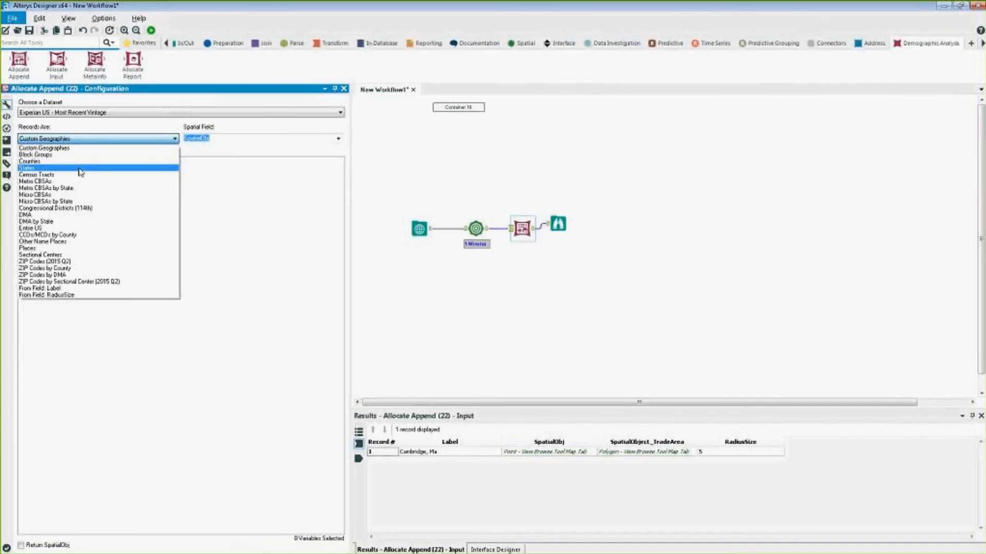
click(82, 149)
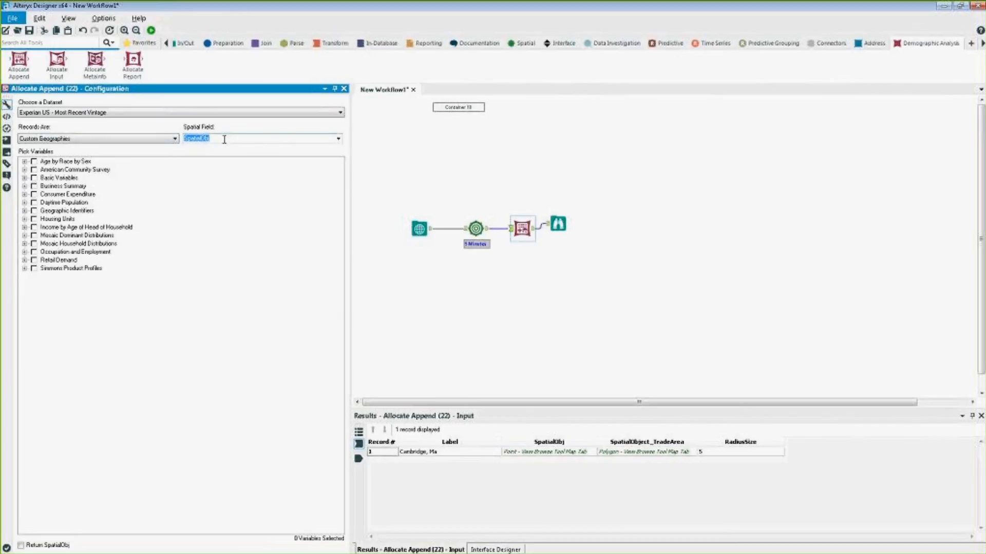
click(337, 139)
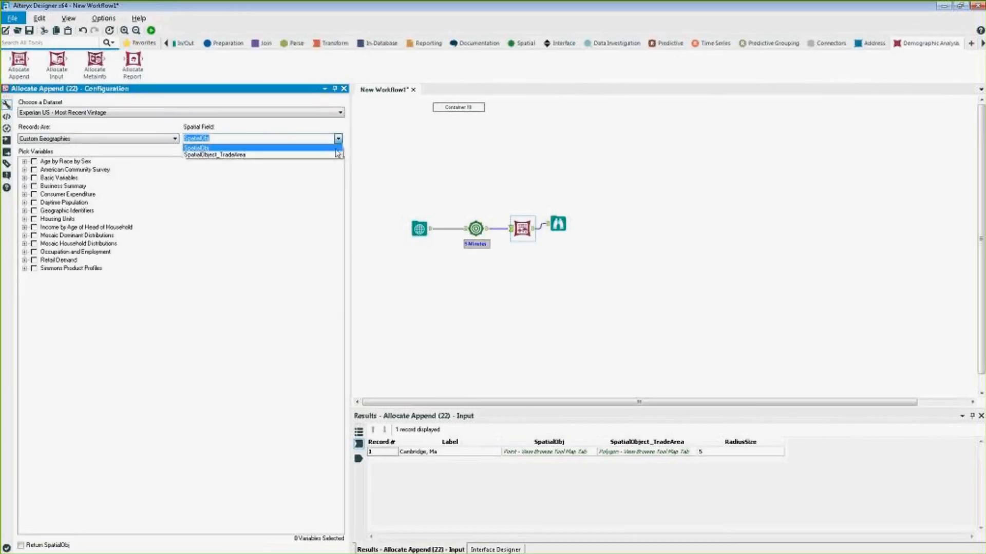
click(290, 155)
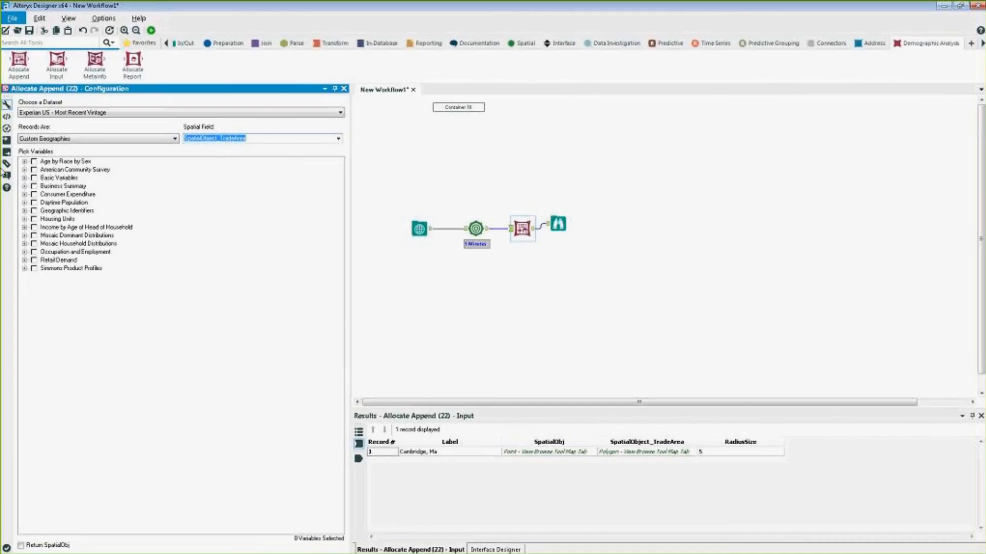
- Include Total Population from the Basic Variables Current Year Estimates A (2015) and look through the Age variables for the total population
click(24, 178)
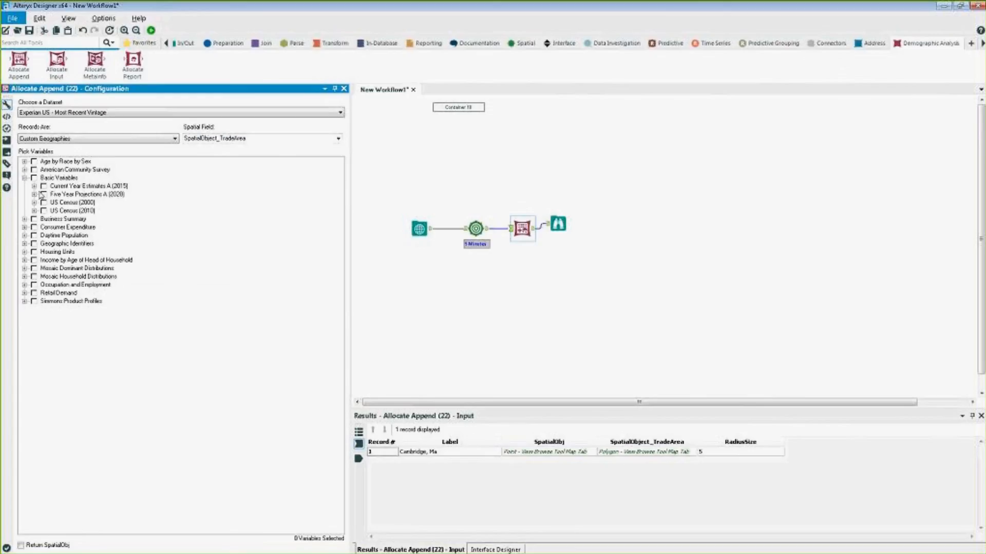
click(34, 187)
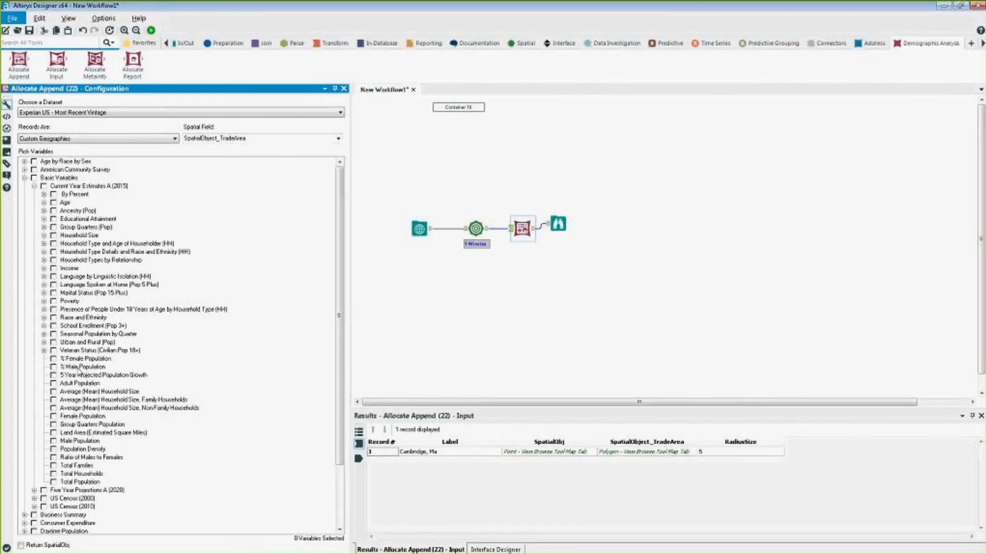
click(53, 482)
click(45, 204)
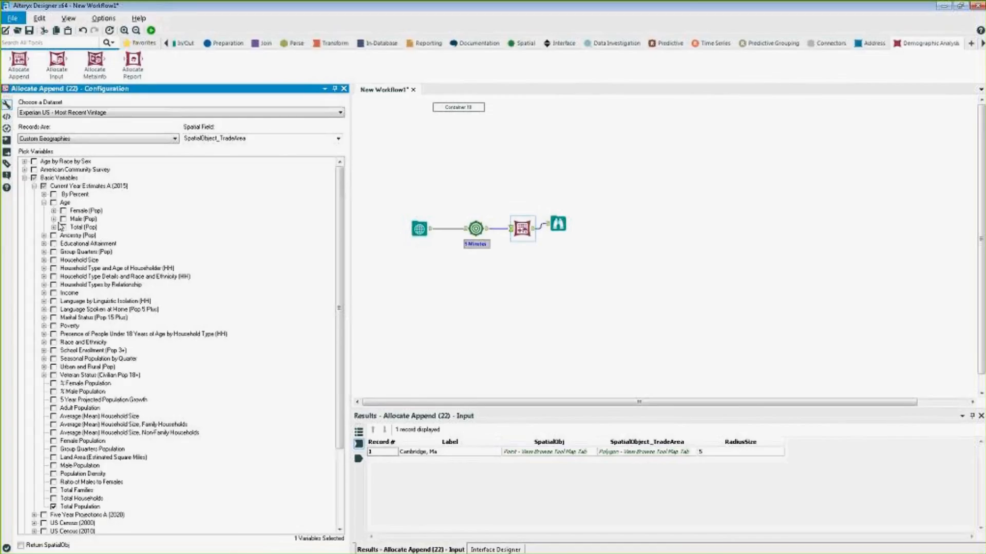
click(53, 227)
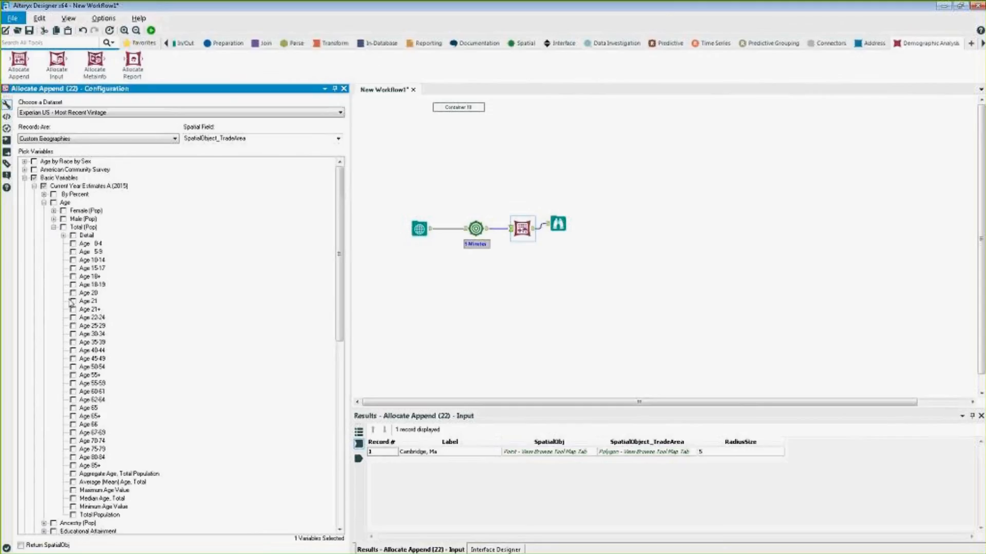
click(54, 227)
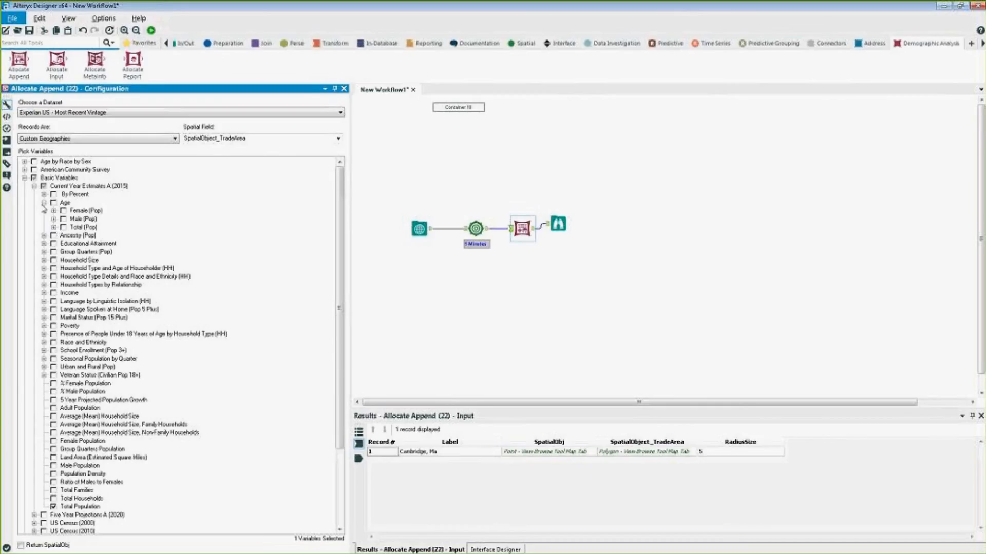
click(34, 186)
click(24, 178)
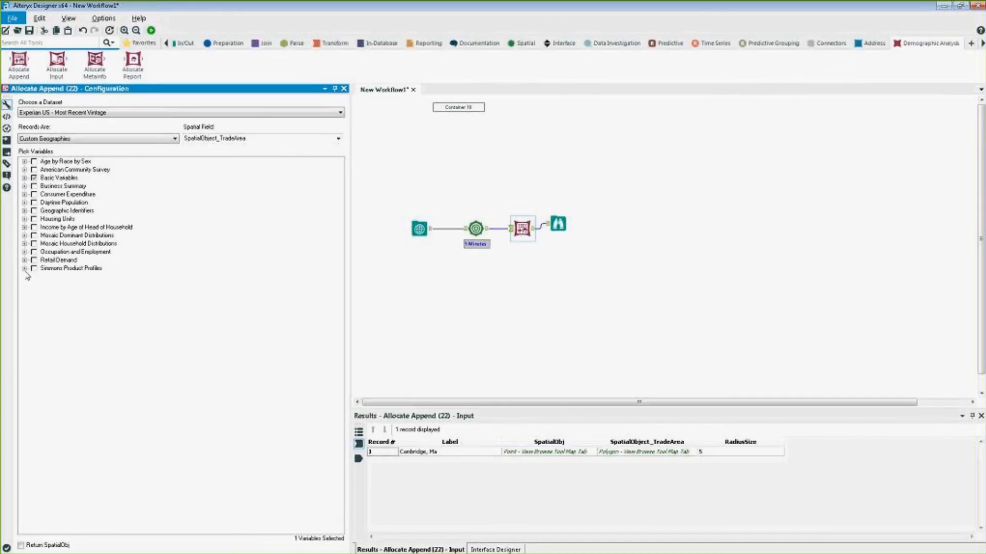
- Add Total Retail Demand and Total Sporting Goods, Hobby, & Musical Instrument Stores from Retail Demand, and run the workflow to view the Browse output
click(24, 260)
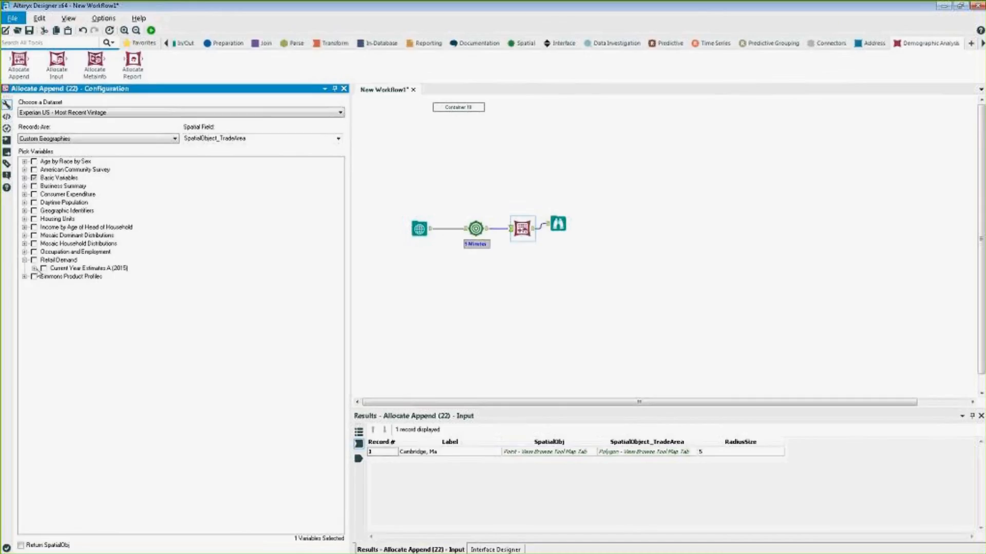
click(34, 269)
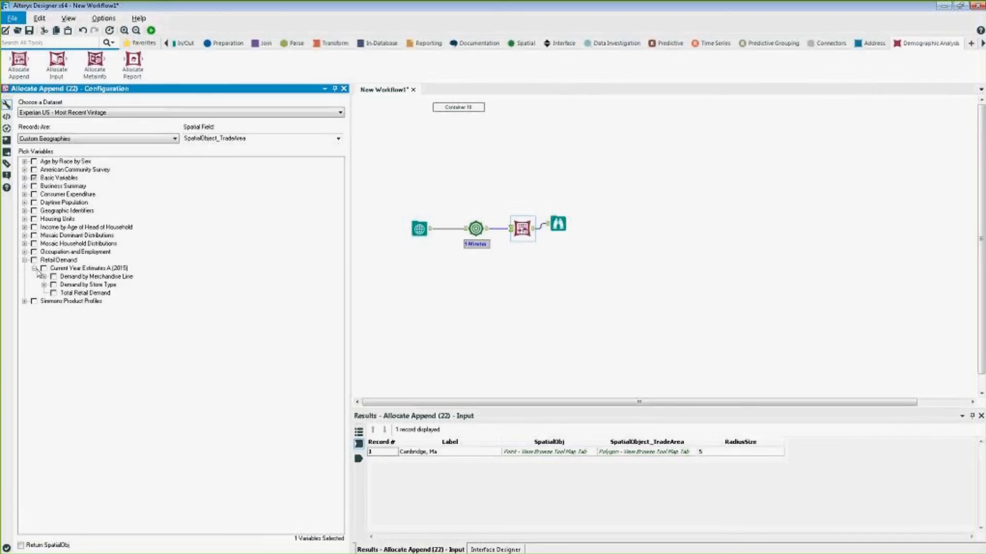
click(54, 294)
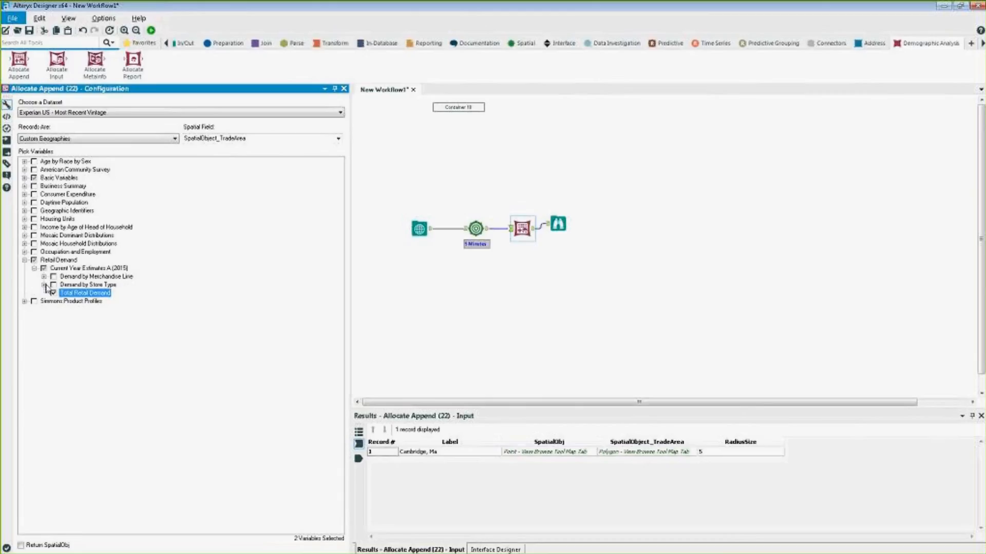
click(44, 284)
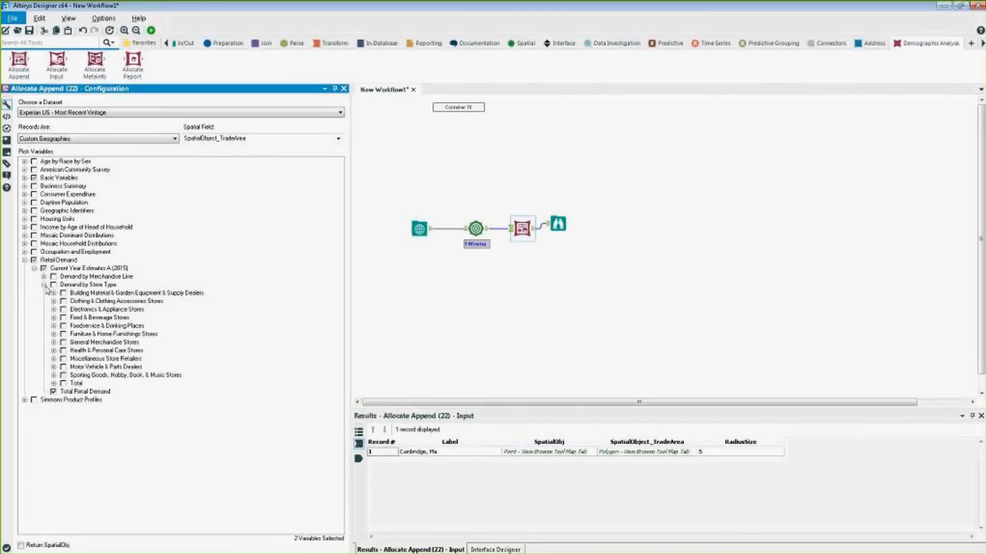
click(53, 375)
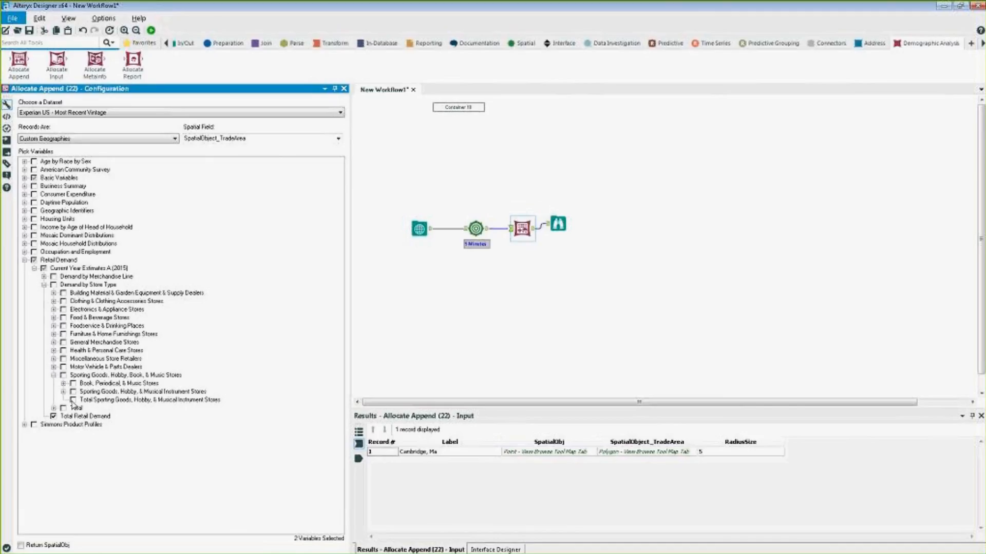
click(73, 400)
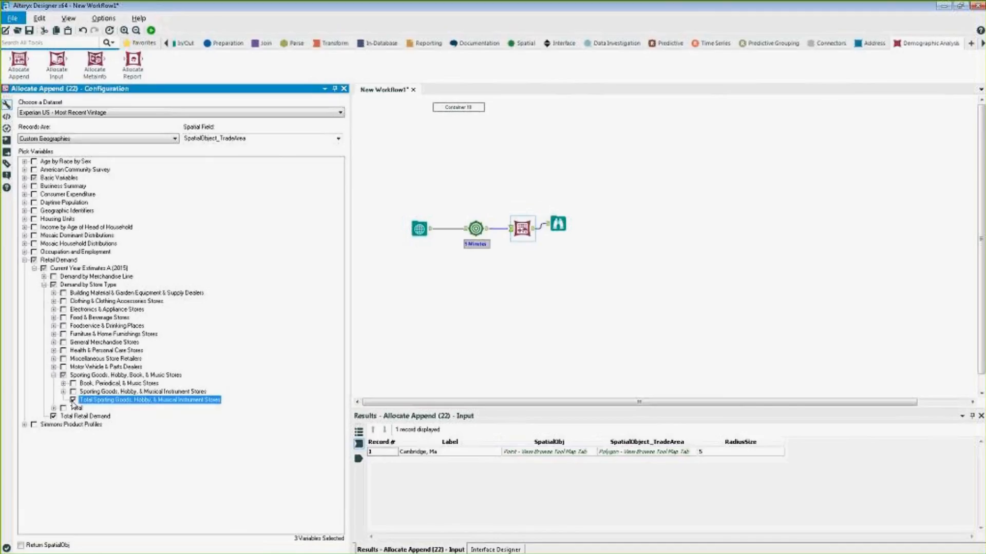
click(151, 31)
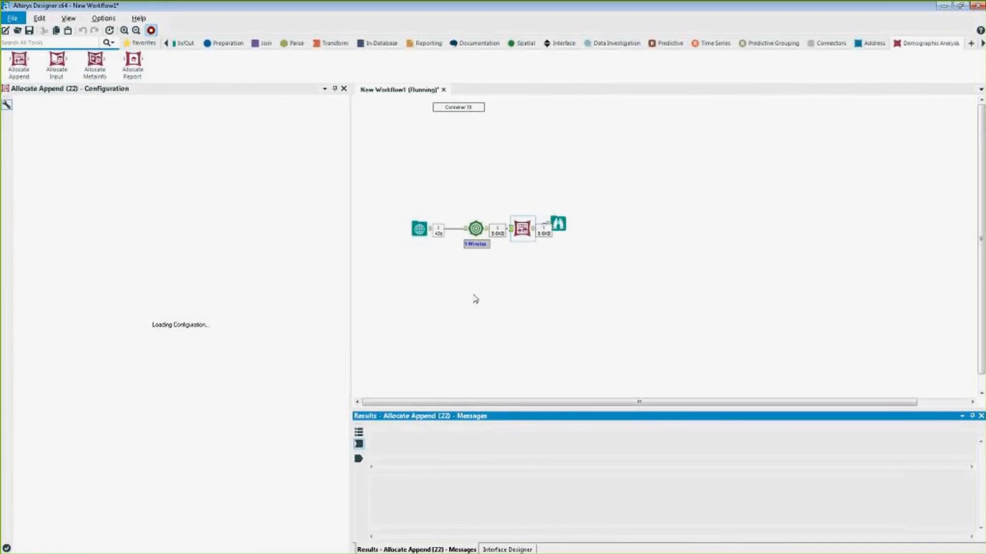
click(552, 230)
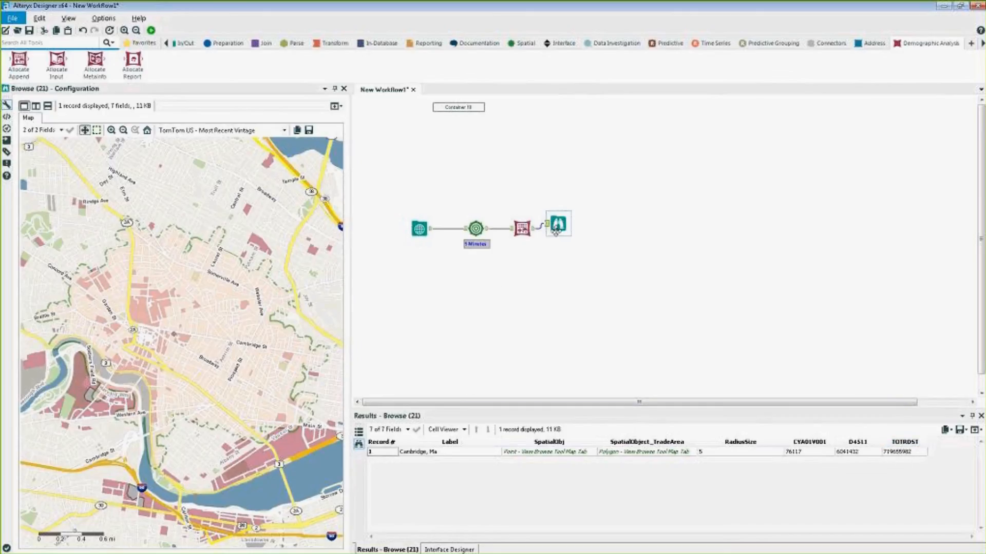
- Insert a Select tool between Allocate Append and Browse, and widen its configuration area to show the full field descriptions
drag(556, 232, 561, 217)
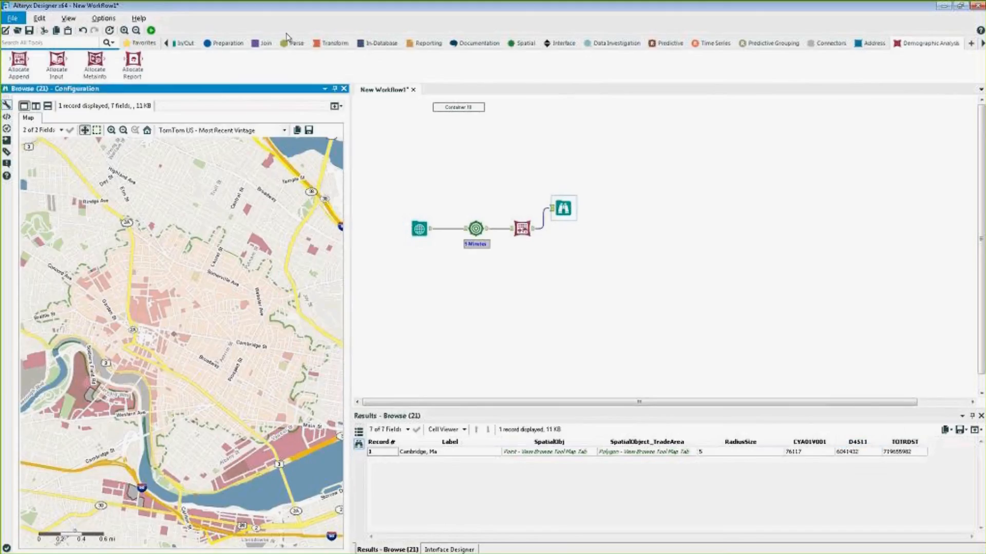
click(243, 45)
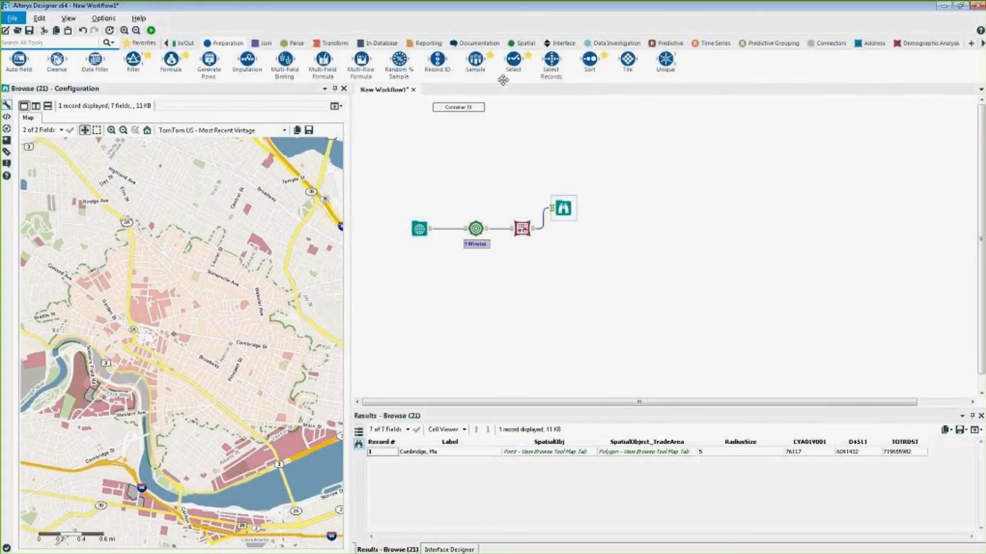
drag(514, 59, 550, 219)
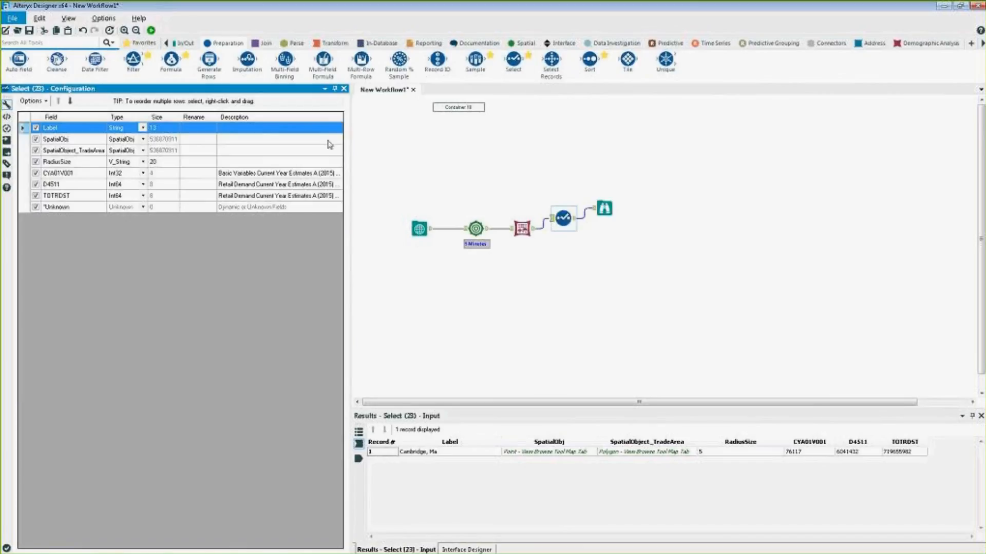
drag(351, 158, 496, 191)
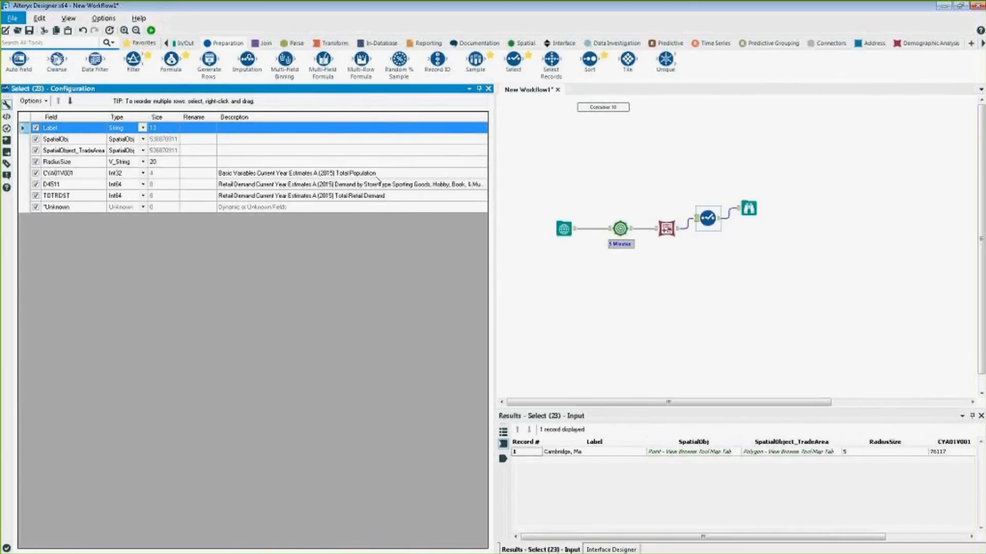
- Rename CYA01V001 to Total Pop, D4511 to Retail Demand Sports and TOTRDST to Total Retail Demand in the Select tool
click(198, 175)
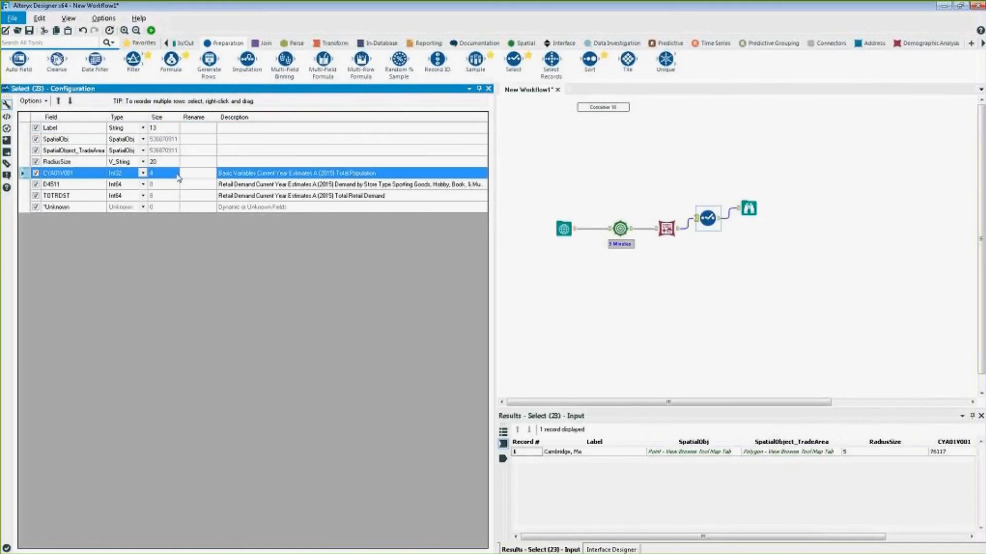
text(Total Pop)
key(Return)
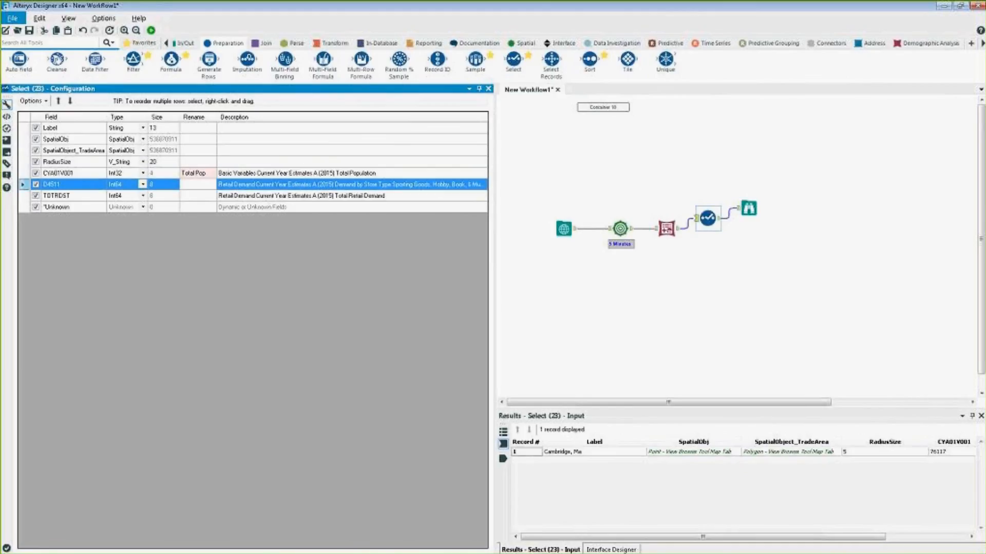
text(Retail)
text( Demand SPo)
text(rting)
key(Return)
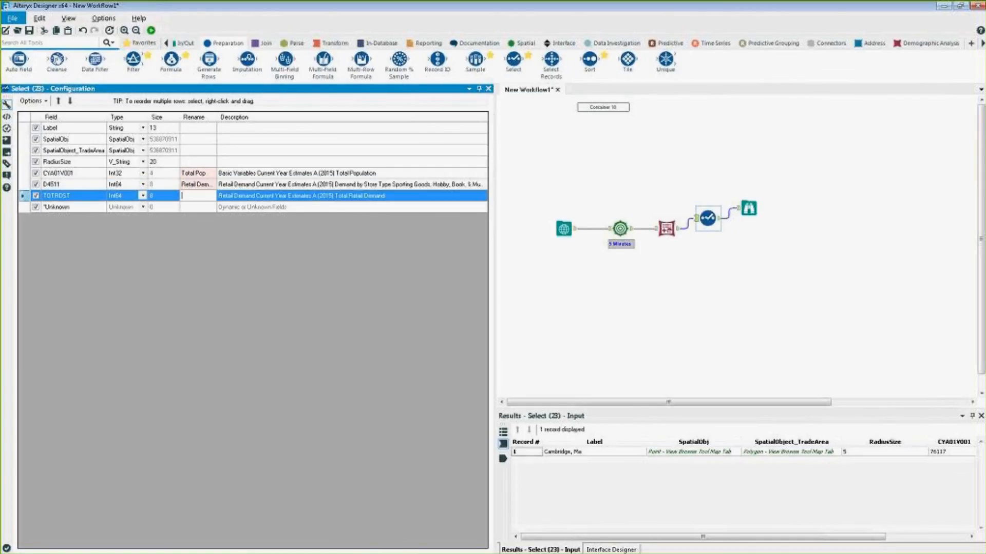
text(Total Retail )
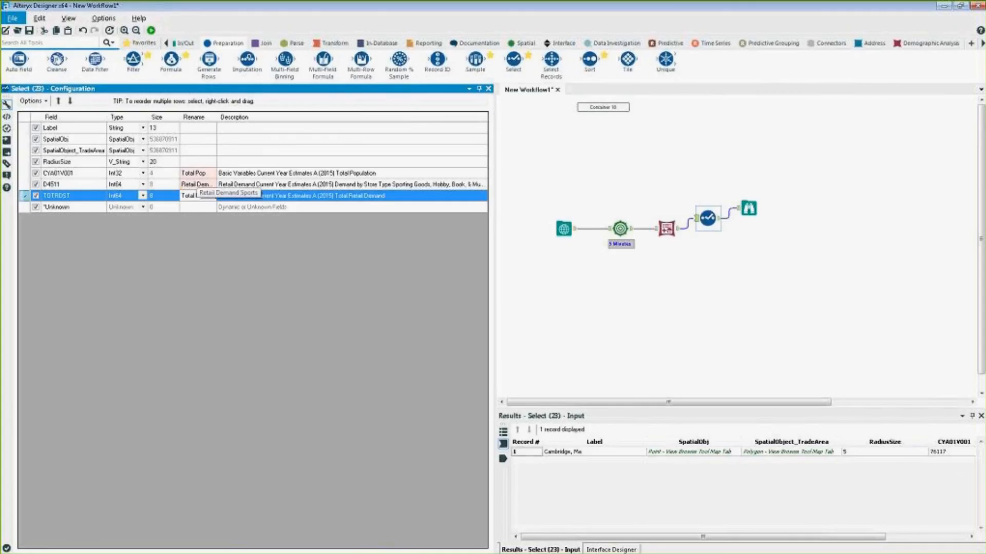
text(Demand)
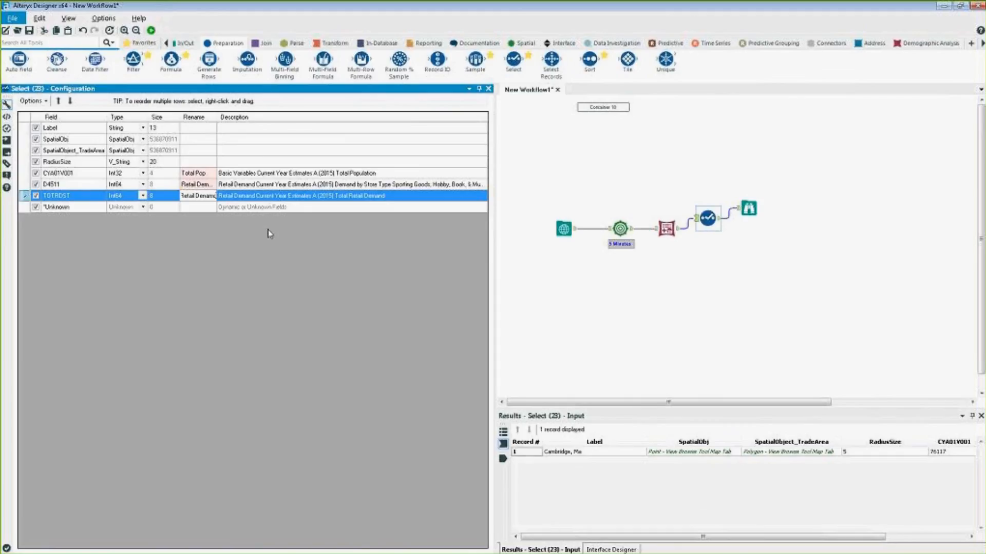
key(Home)
key(End)
- Run the workflow and examine the renamed population and retail demand values for the off-peak trade area in the Browse results
click(151, 30)
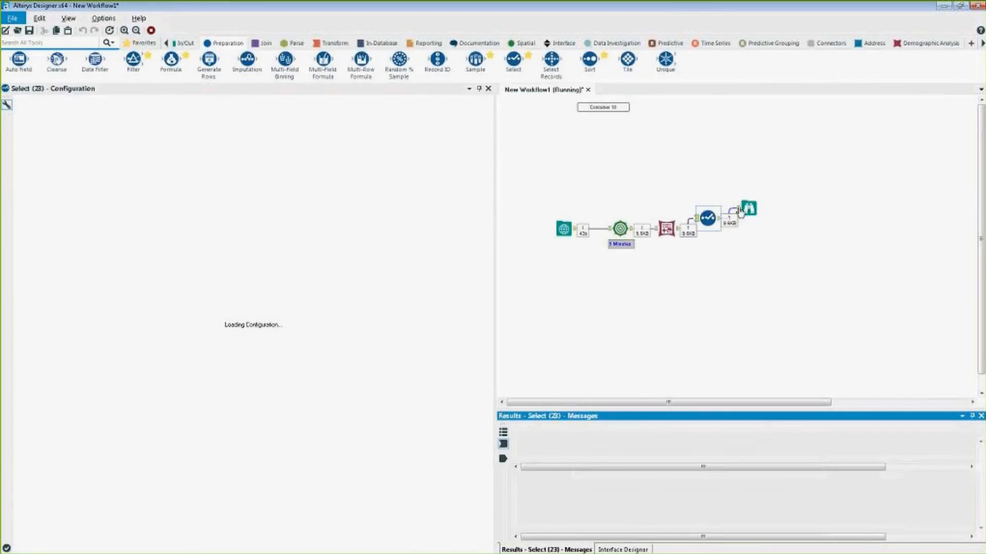
click(742, 212)
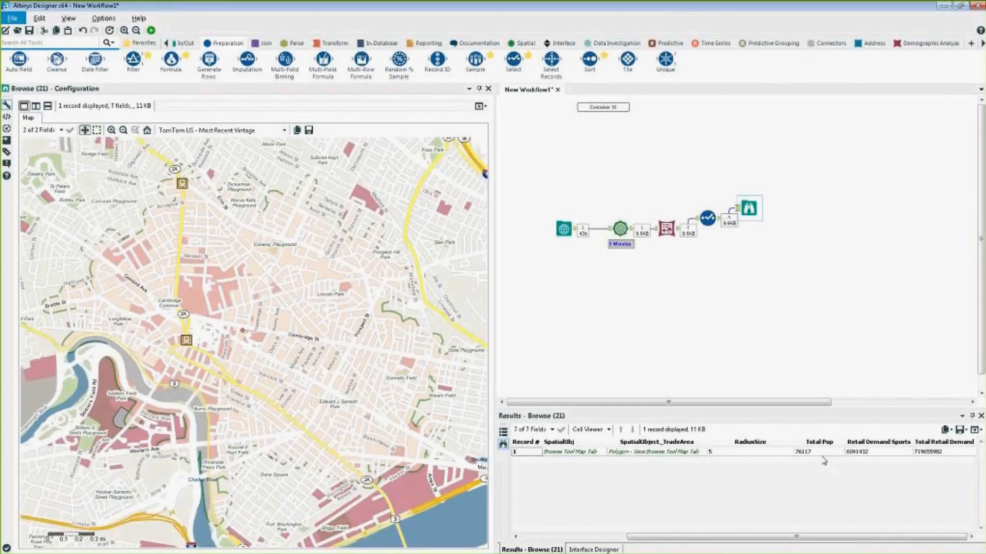
click(821, 453)
click(868, 452)
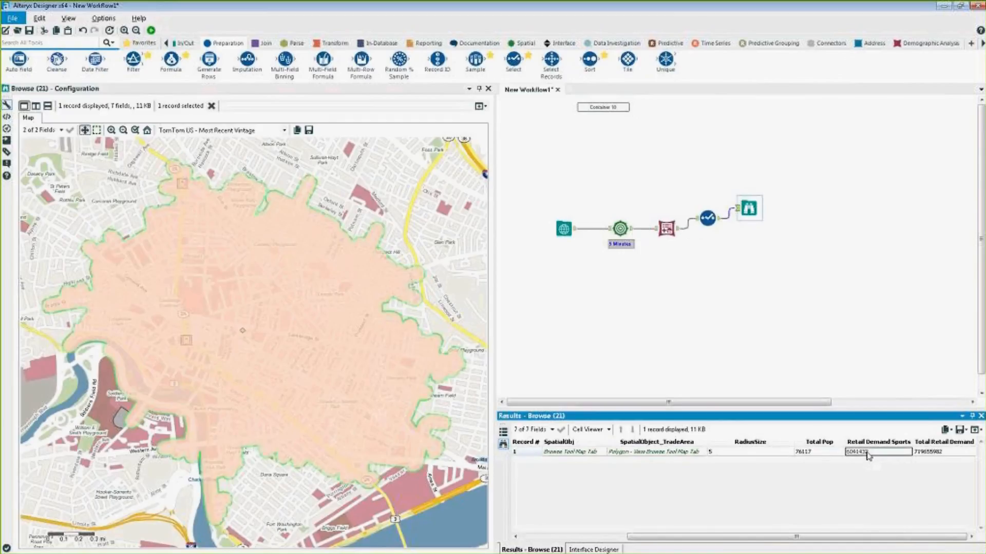
click(923, 454)
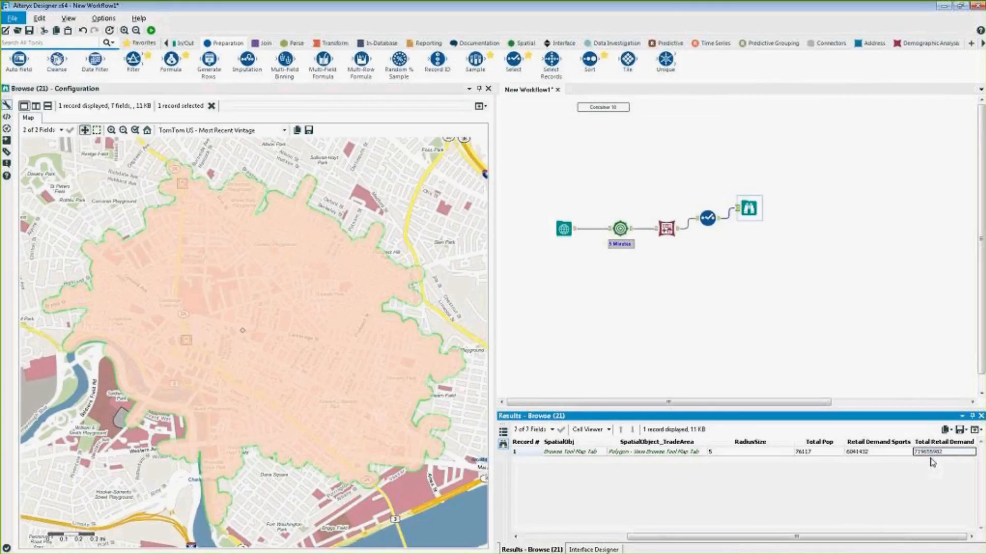
- Switch the Trade Area drivetime dataset to TomTom US Peak - Most Recent Vintage and rerun the workflow
click(620, 229)
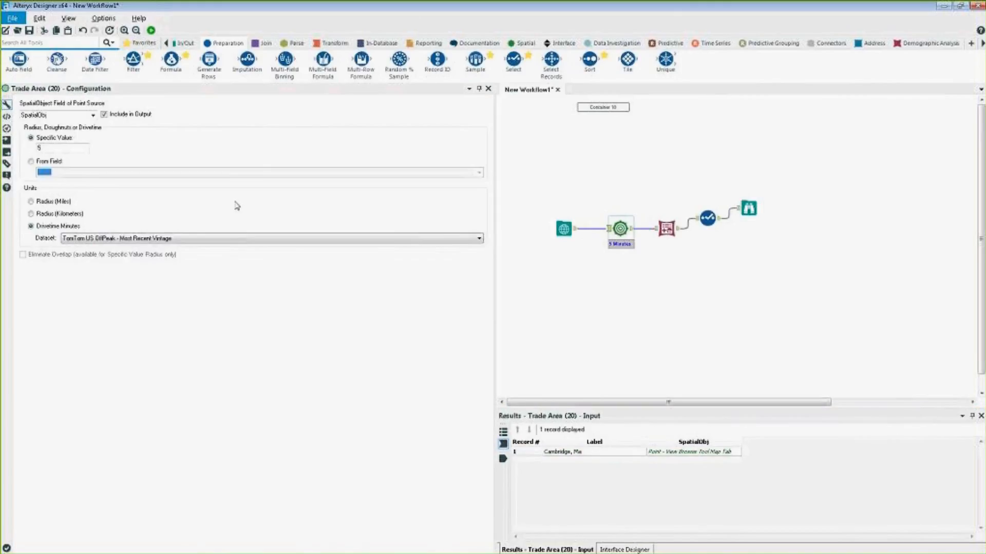
click(169, 243)
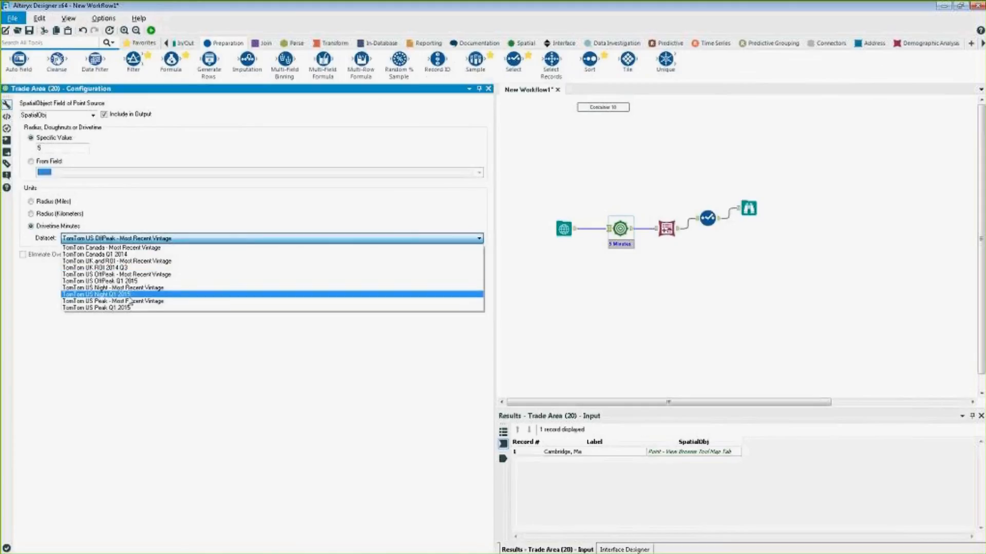
click(149, 300)
click(151, 31)
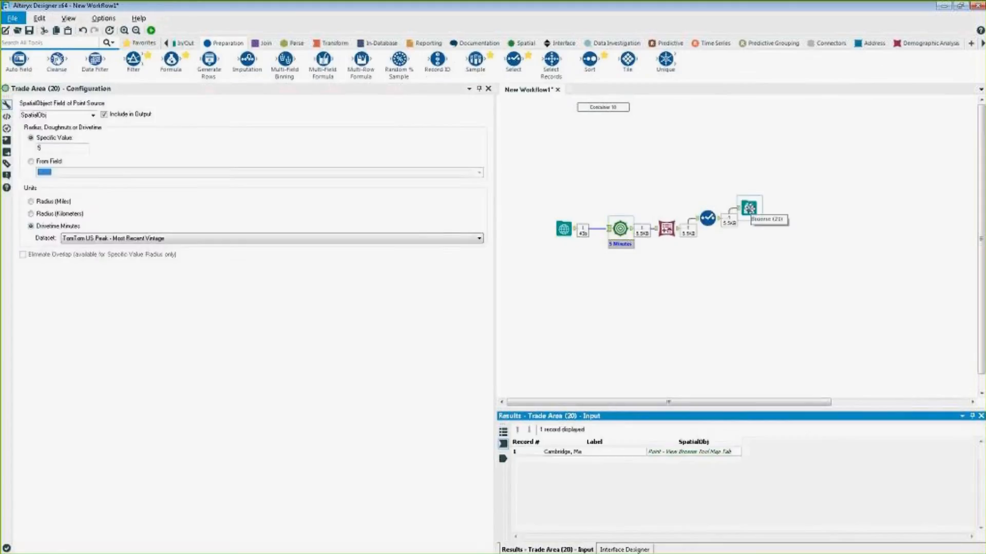
- Examine Total Pop, Retail Demand Sports and Total Retail Demand for the peak drivetime trade area in the Browse results
click(749, 208)
drag(821, 537, 922, 538)
click(834, 454)
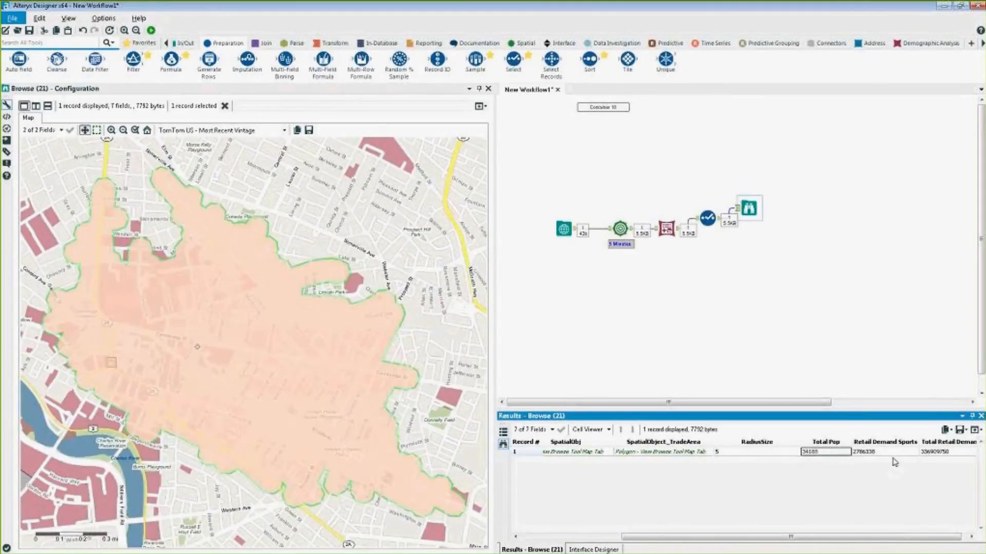
click(897, 456)
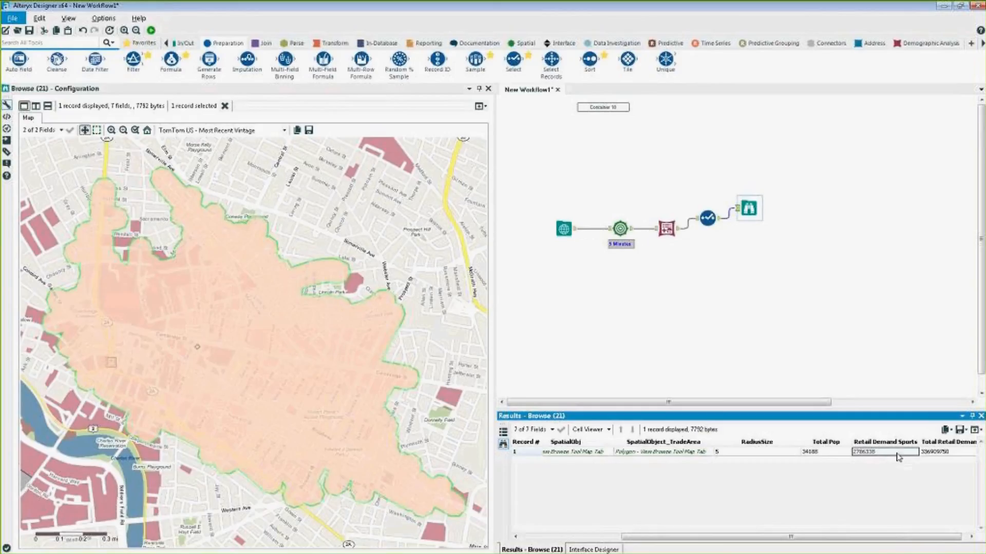
click(939, 455)
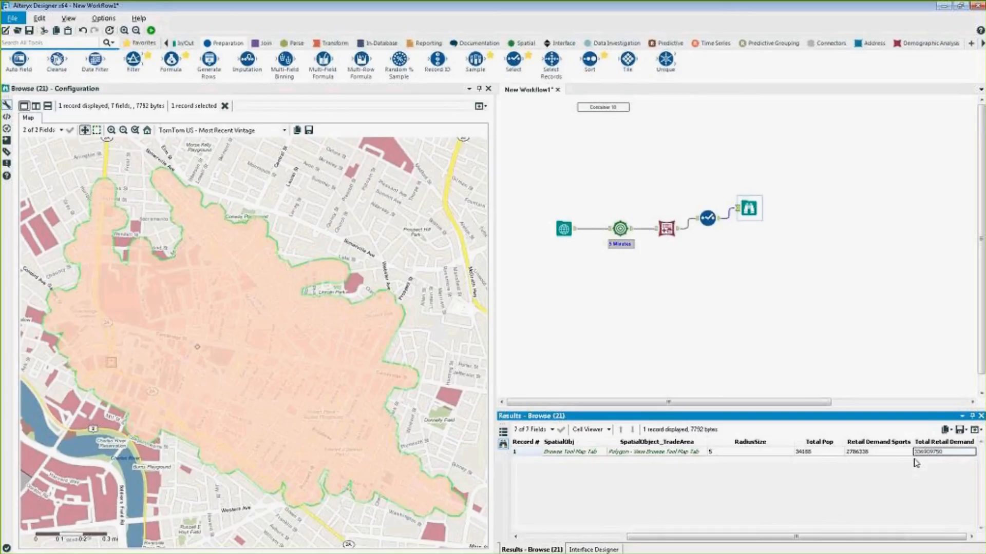
- Look through the household Travel variables under Simmons Product Profiles Current Year Estimates (2014) in the Allocate Append tool
click(668, 238)
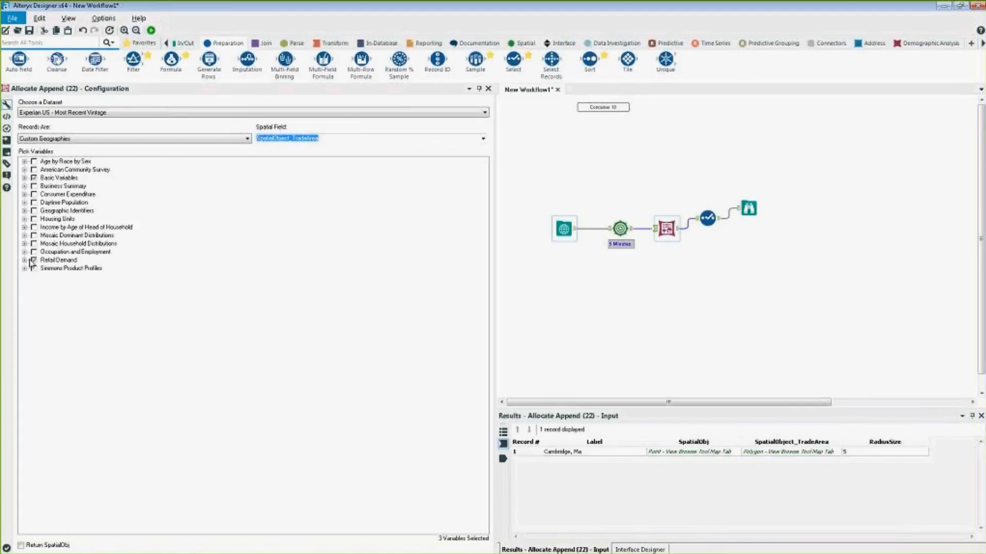
click(24, 269)
click(34, 276)
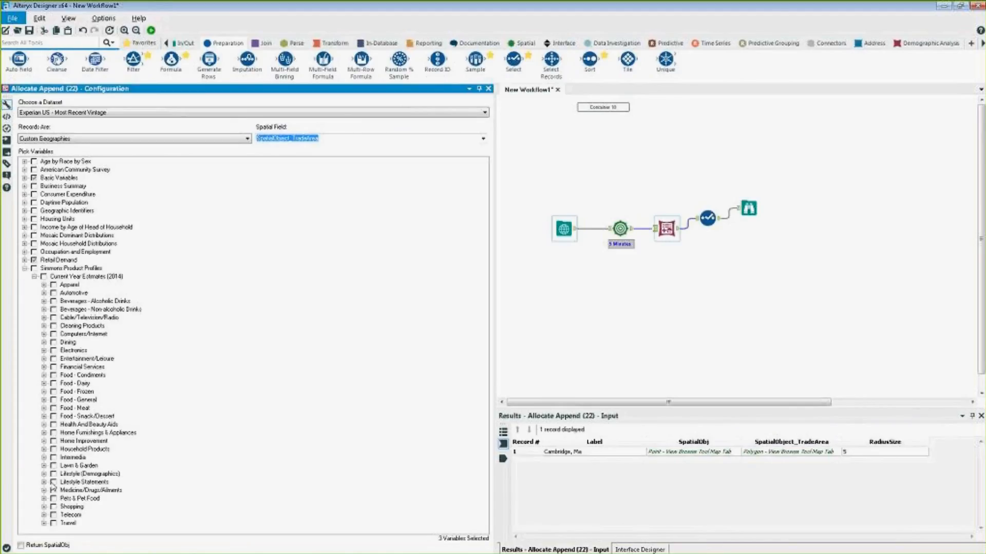
click(44, 523)
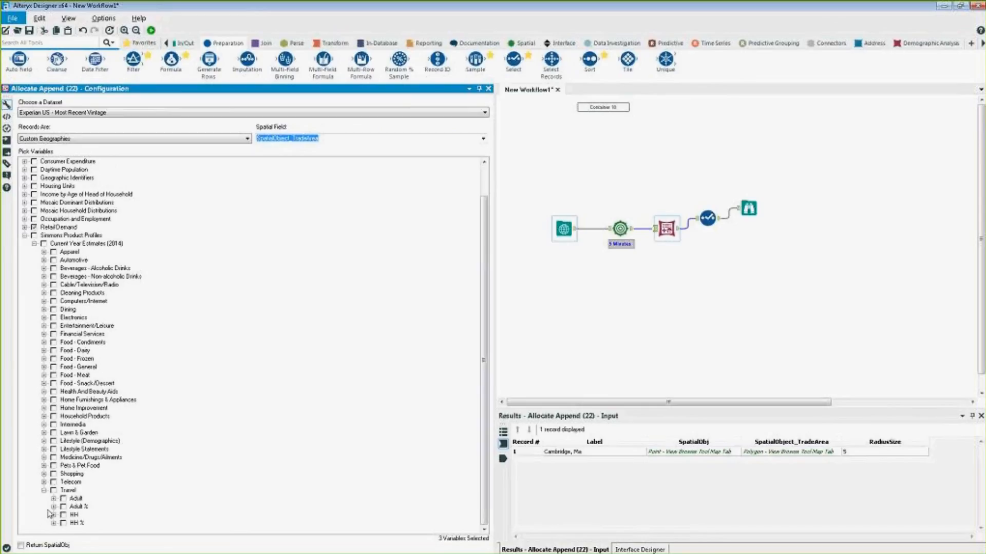
click(53, 515)
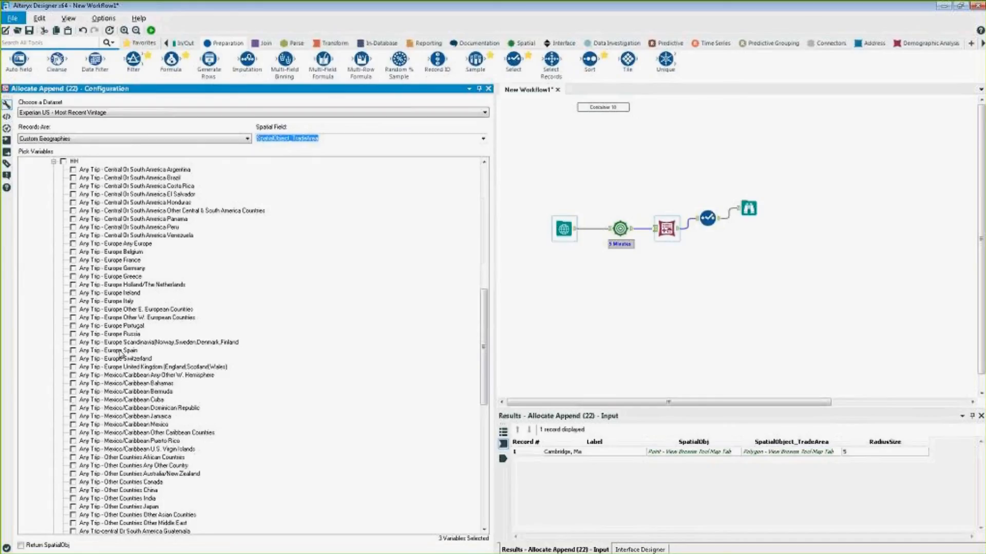
click(53, 161)
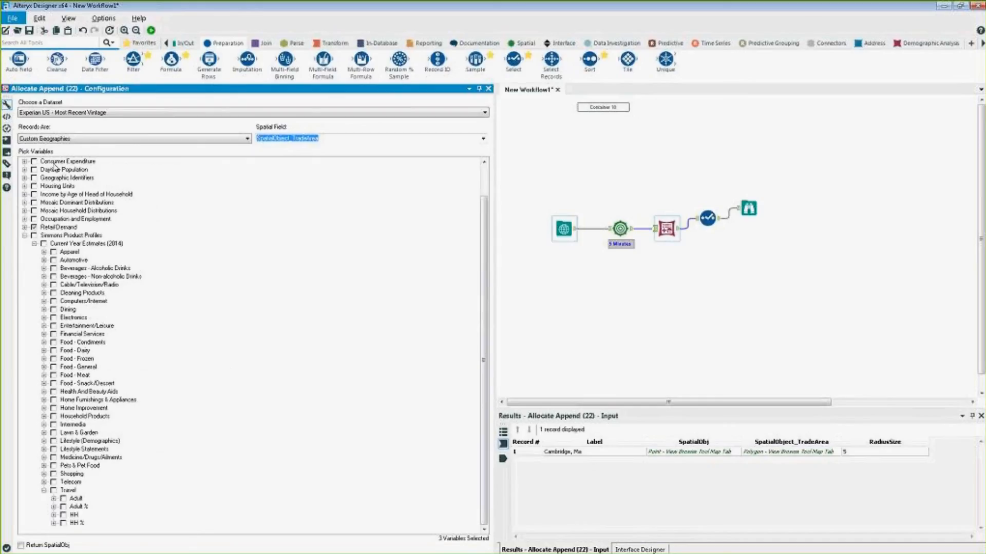
click(24, 236)
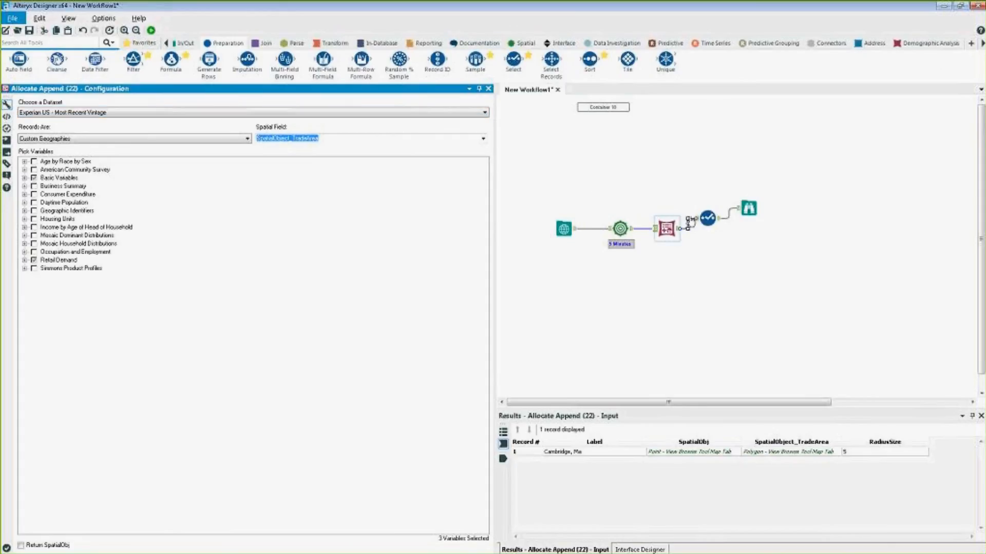
- Add an Allocate Input tool on the empty canvas below the trade area workflow
click(937, 45)
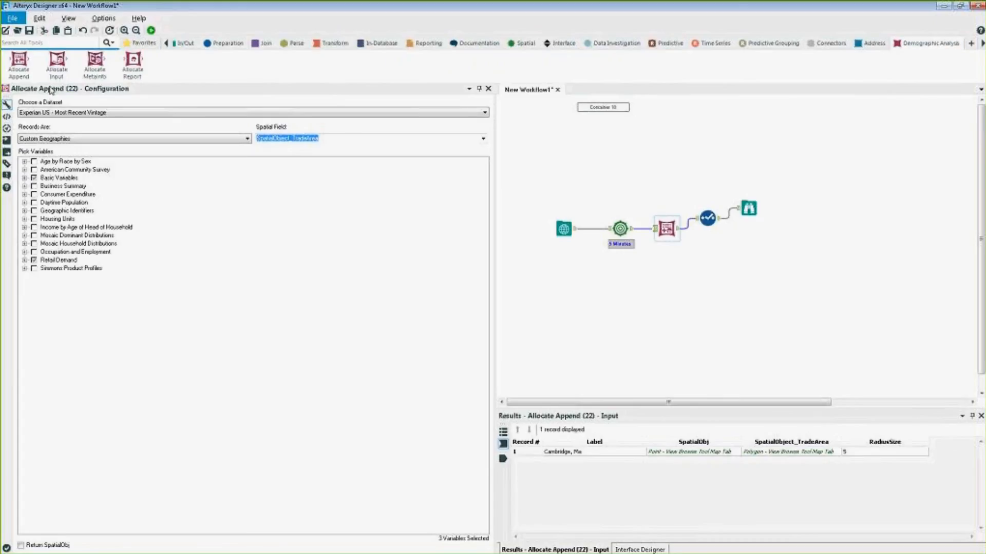
drag(50, 76, 575, 304)
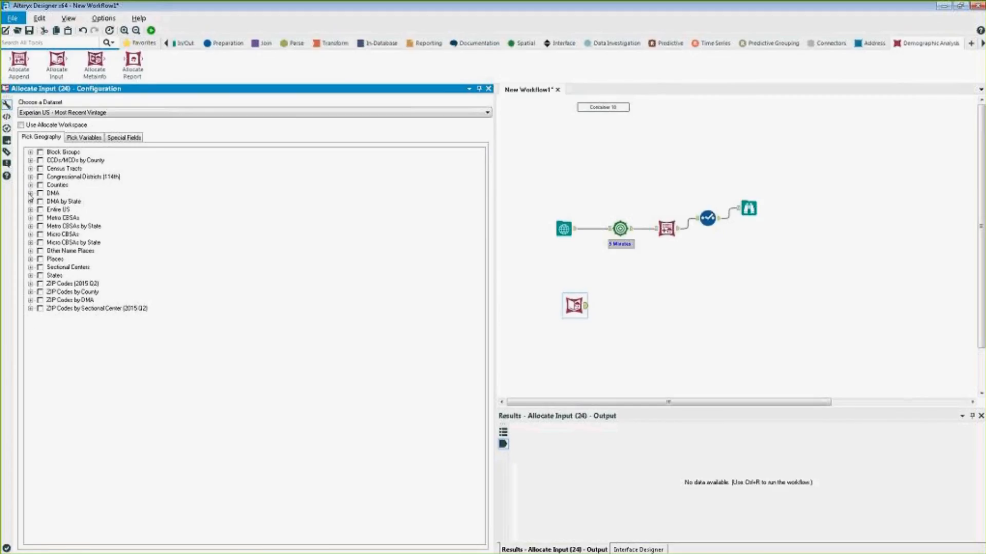
- Choose Massachusetts under DMA by State as the geography for the Allocate Input tool
click(30, 193)
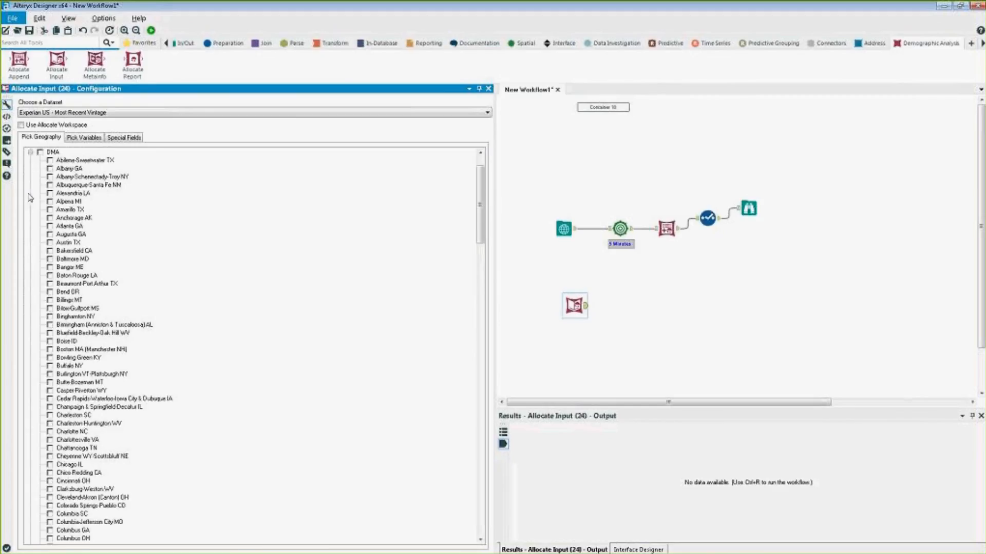
click(30, 152)
click(30, 201)
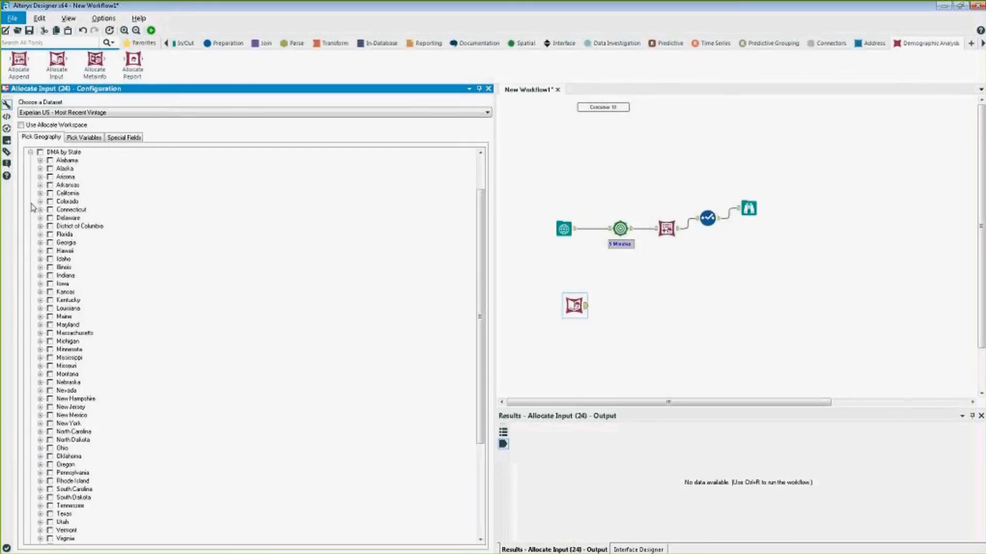
click(50, 333)
- Select the Total Retail Demand variable from Retail Demand Current Year Estimates A (2015) and review the special field options
click(84, 138)
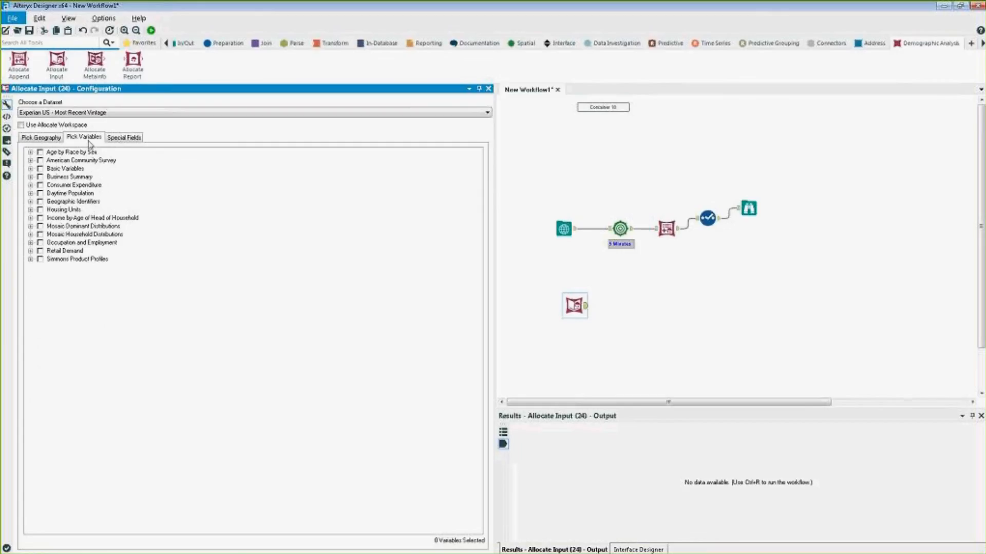
click(30, 250)
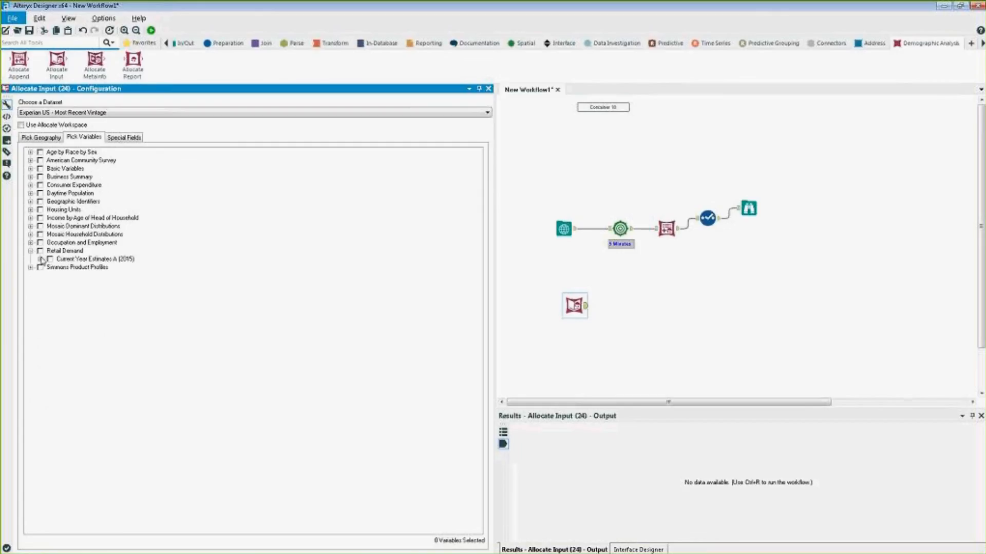
click(40, 259)
click(60, 284)
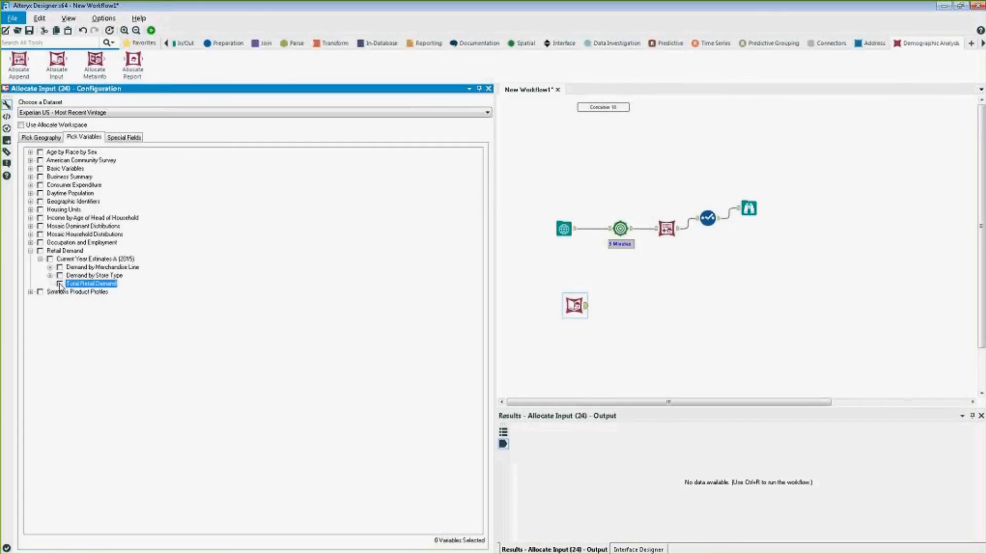
click(123, 137)
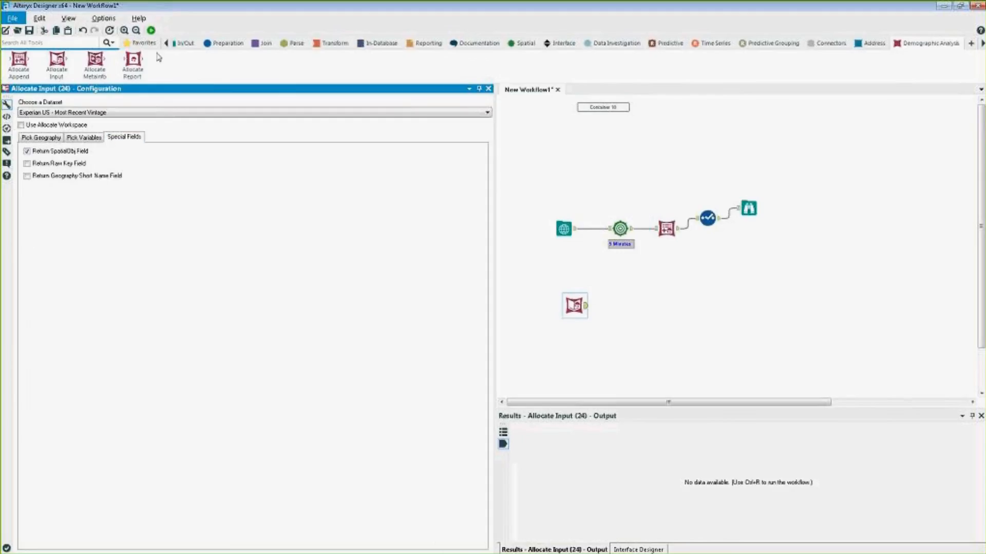
- Connect a Browse tool to the Allocate Input output and run the workflow
click(177, 43)
drag(19, 60, 625, 305)
click(151, 30)
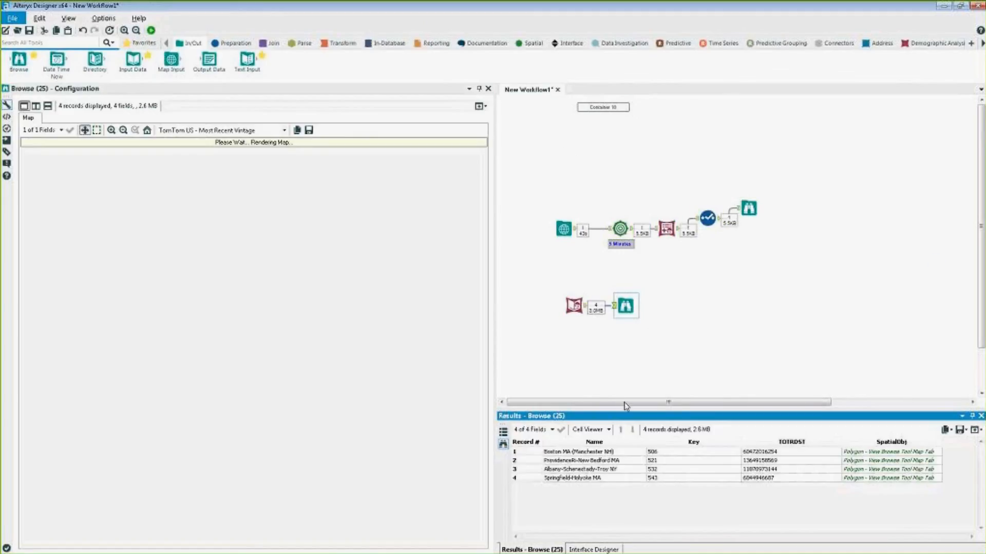
- Examine the DMA names, keys, total retail demand and map in the Browse results, and review the Allocate Append configuration
drag(612, 452, 610, 486)
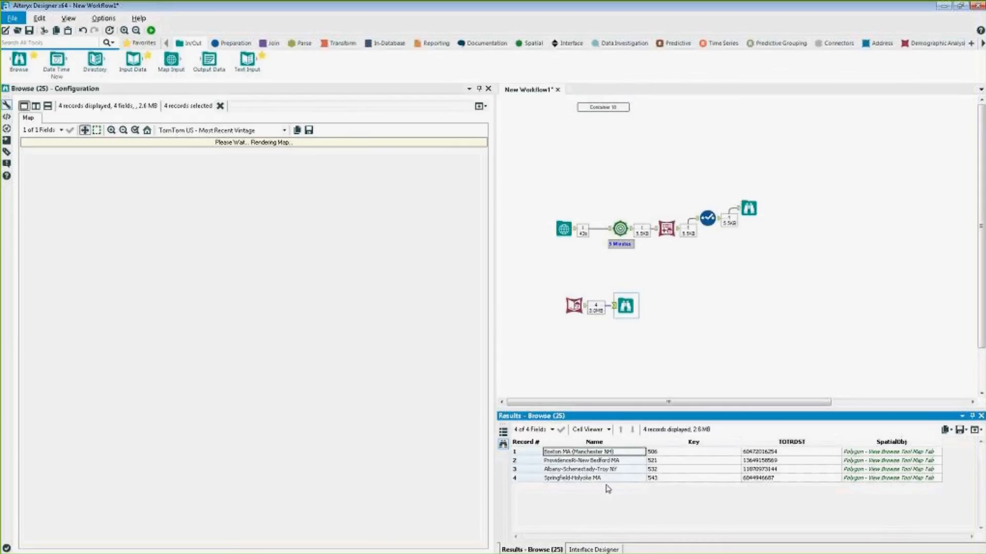
drag(493, 288, 407, 291)
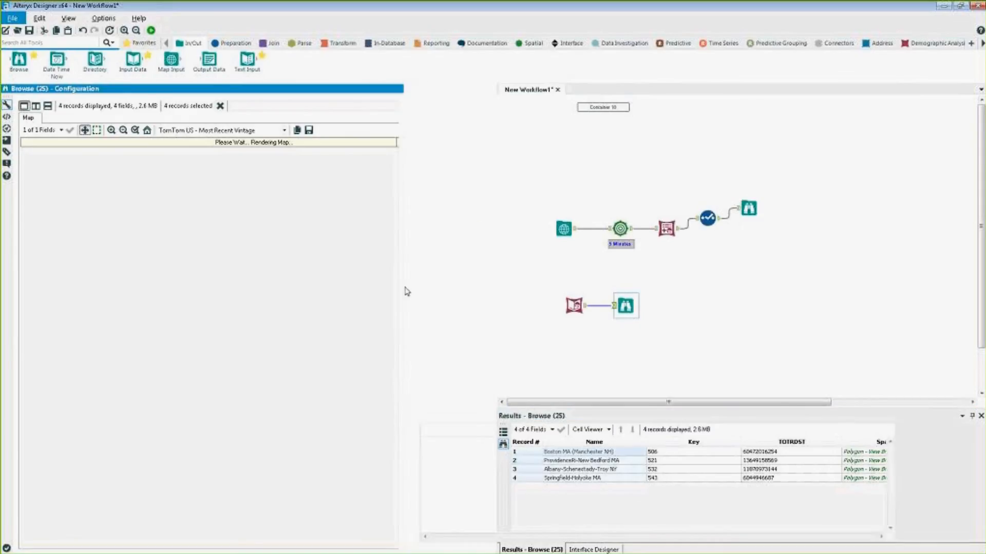
click(603, 453)
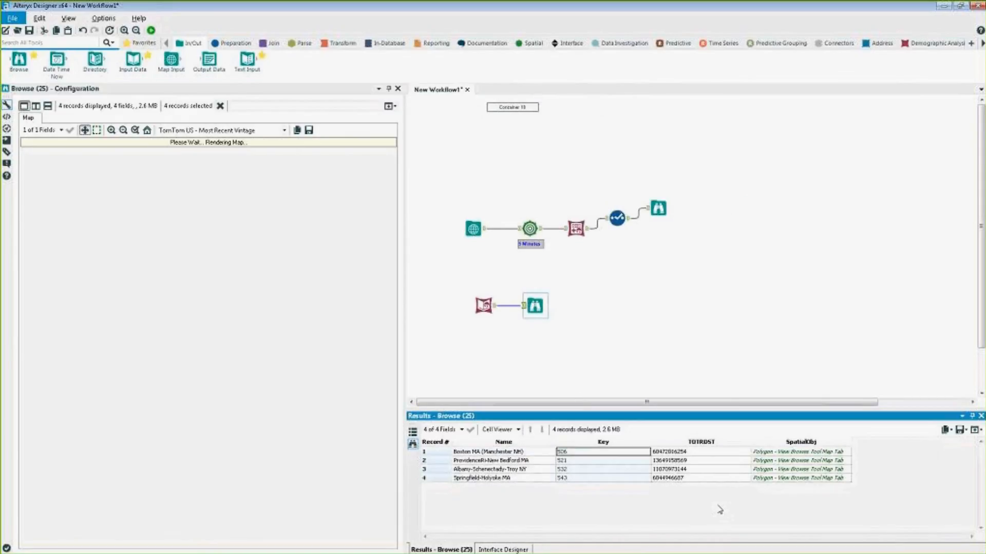
click(714, 478)
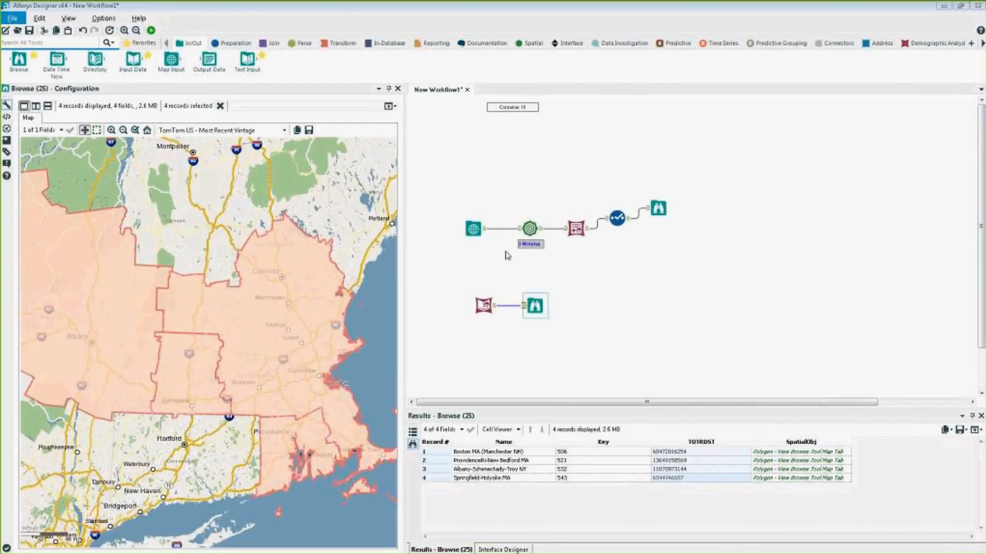
click(570, 234)
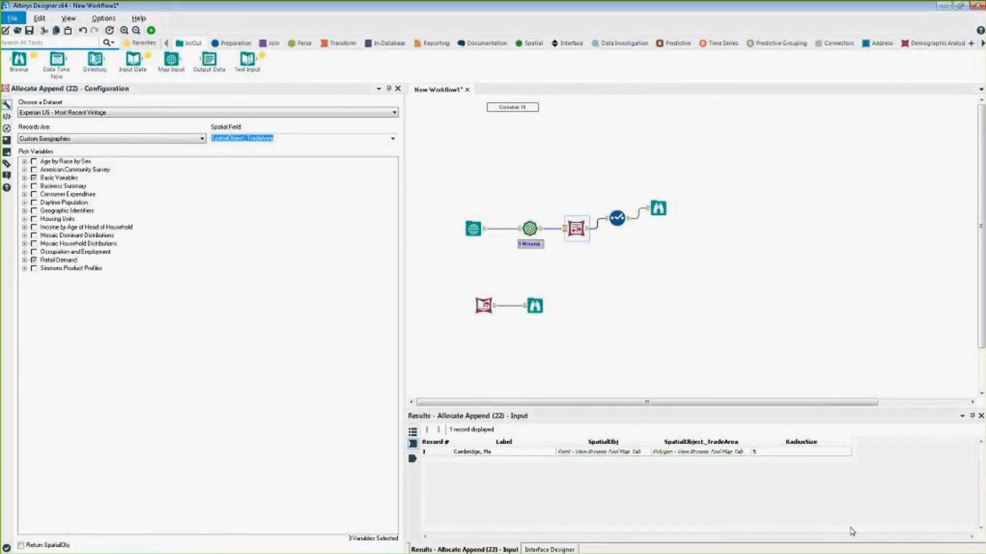
- Switch to the PowerPoint slide show and review the Key Concepts slide
key(alt+Tab)
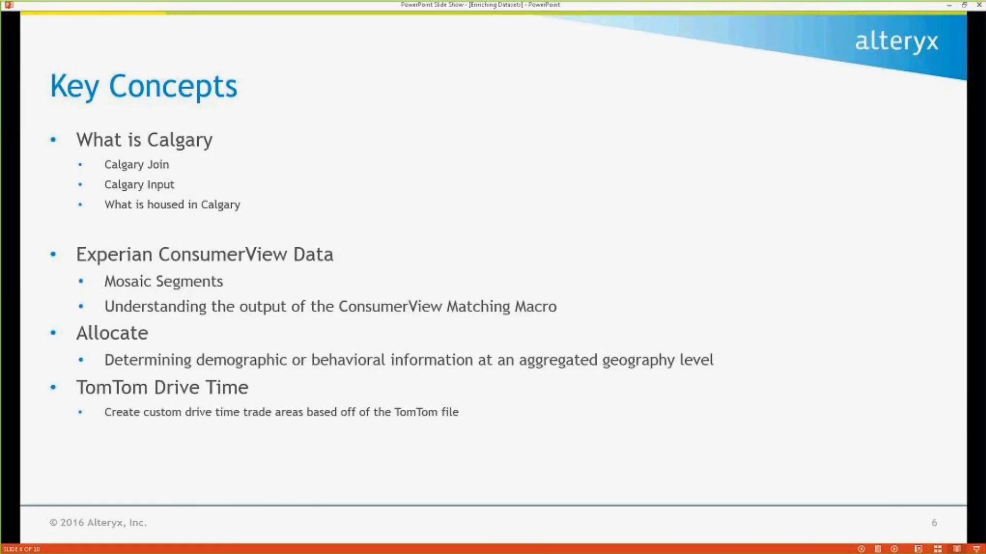
key(Left)
key(Right)
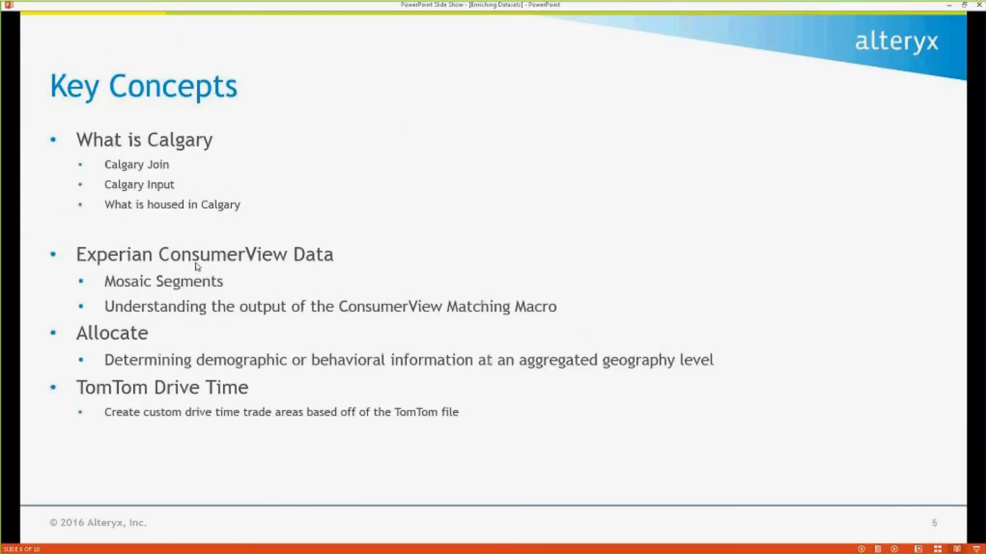